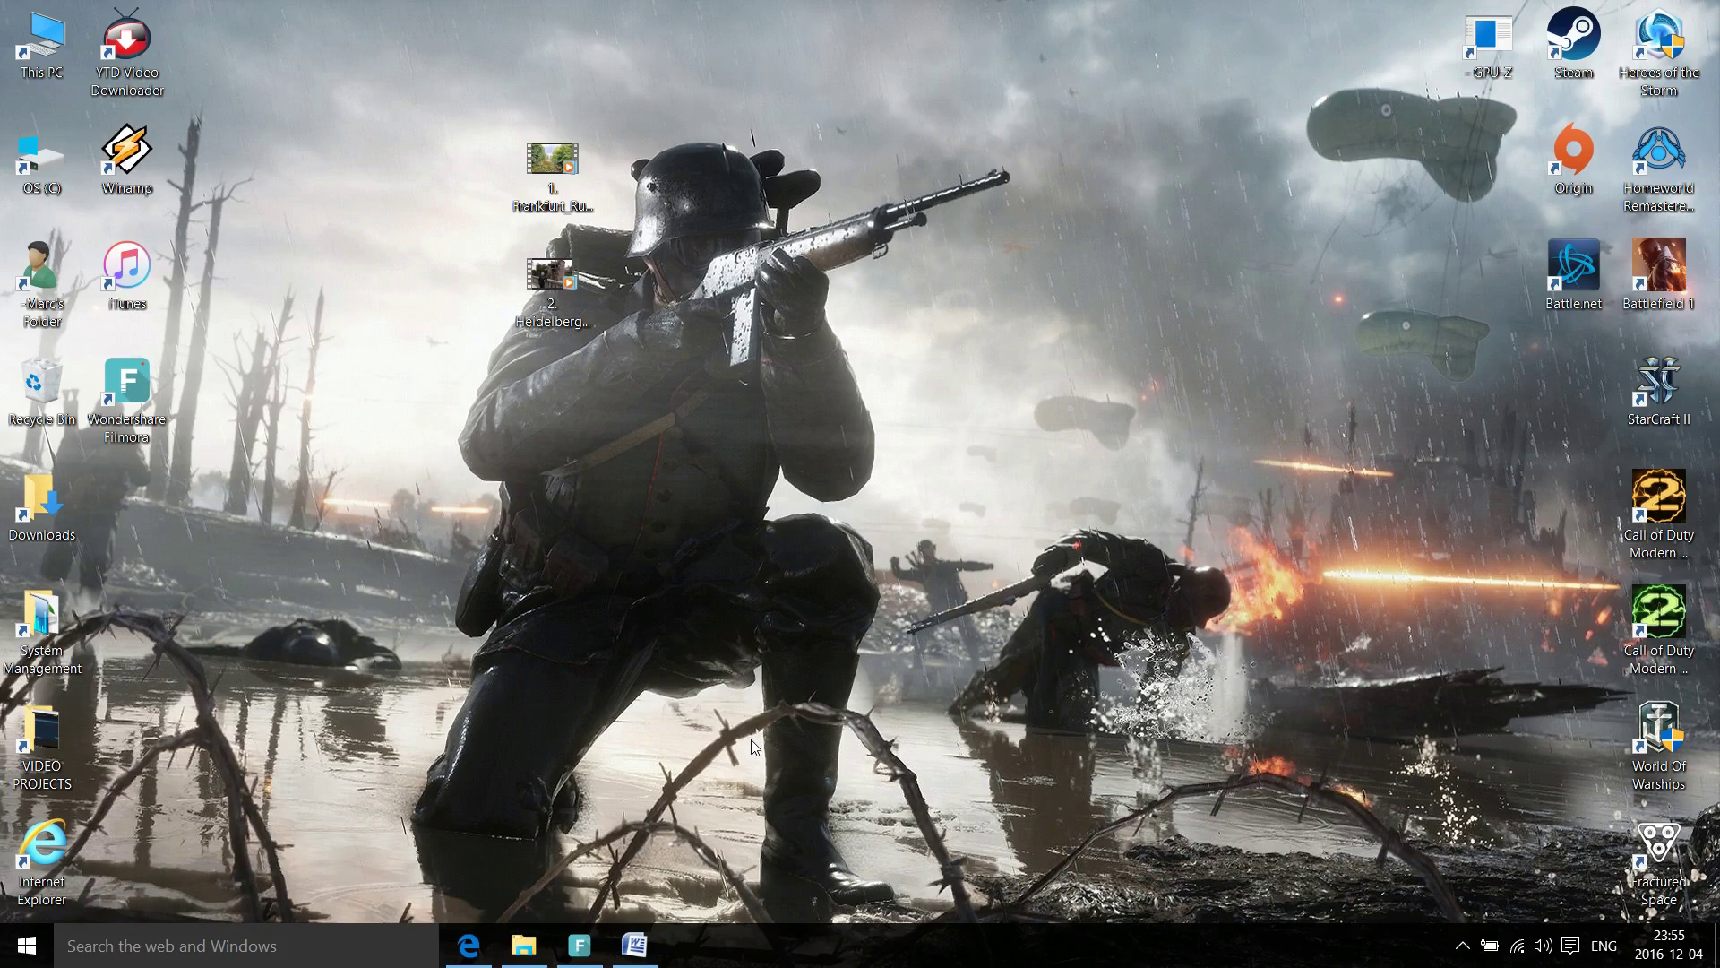
- Launch PerfTune from the Client folder, approve its UAC prompt, then quit the tuning utility
{"action": "left_click", "coordinate": [518, 948]}
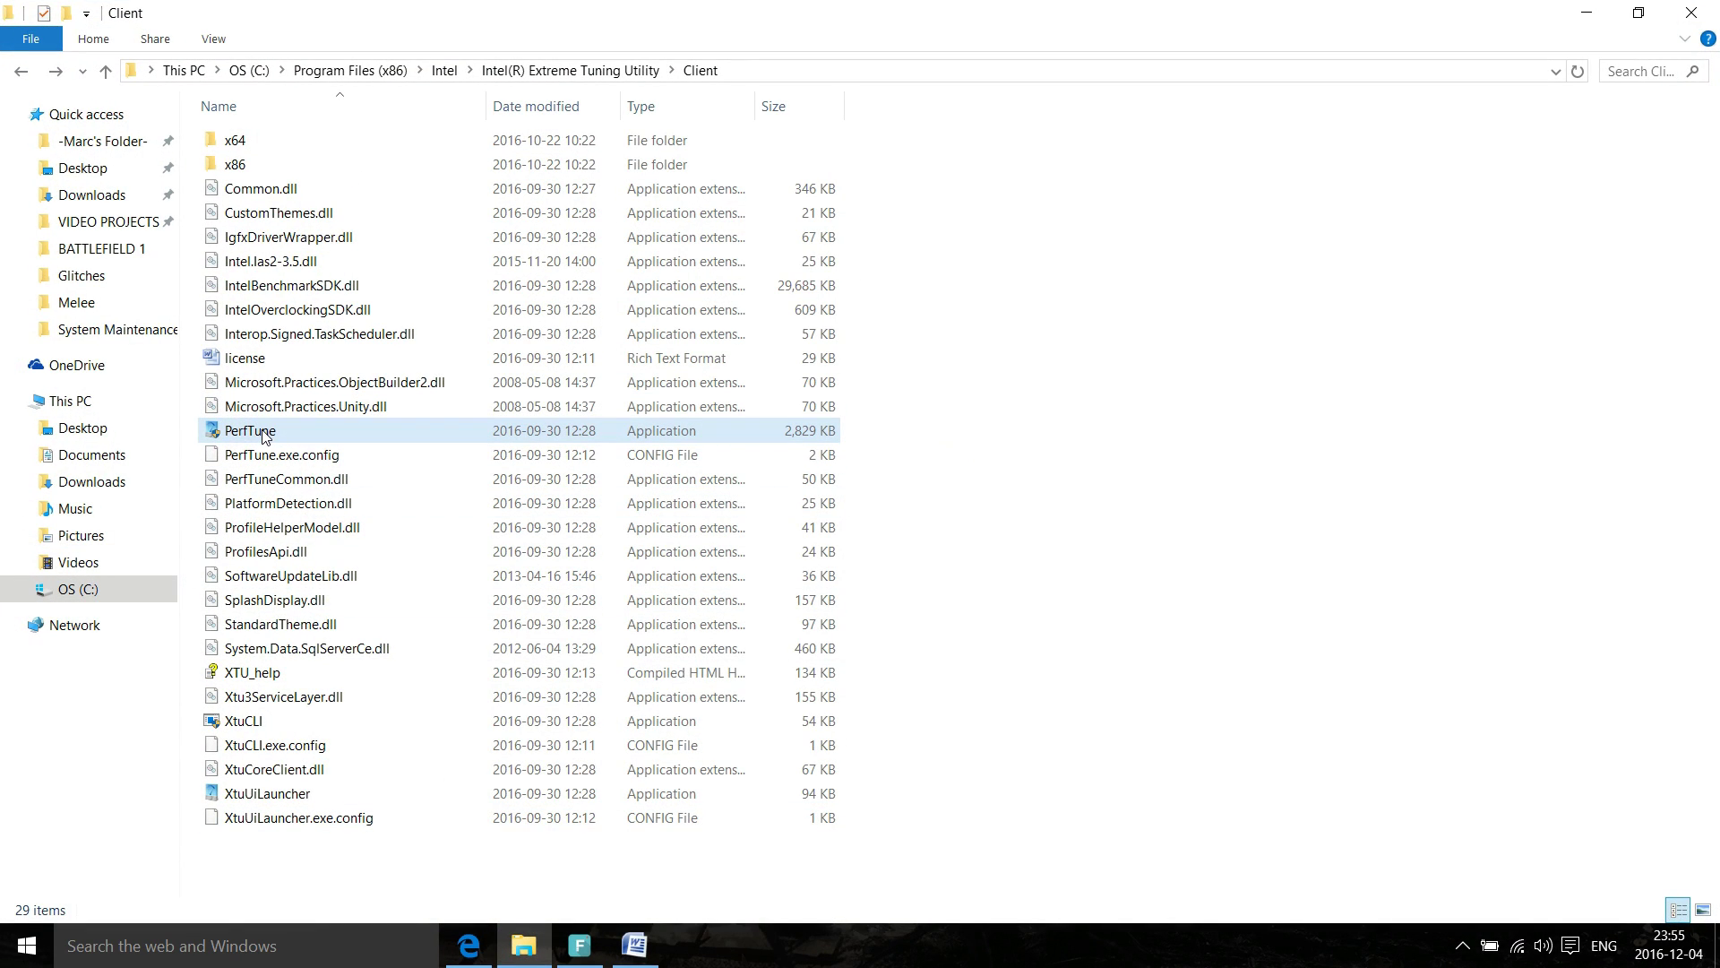
{"action": "left_click", "coordinate": [262, 433]}
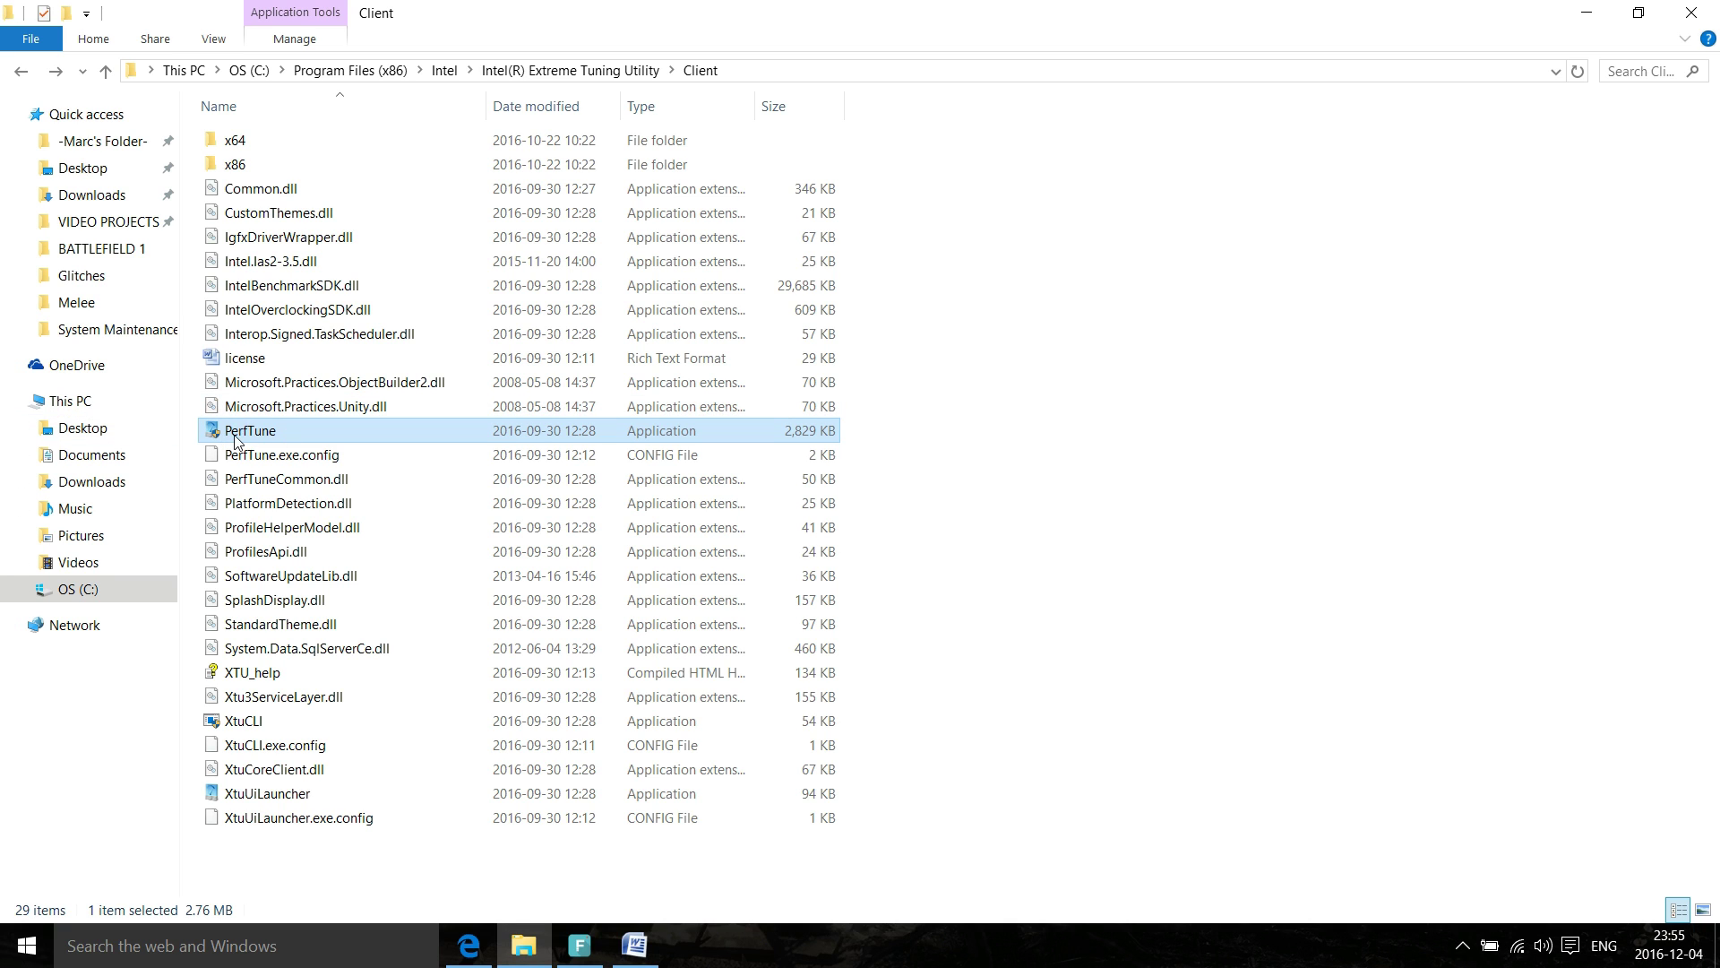
{"action": "double_click", "coordinate": [348, 431]}
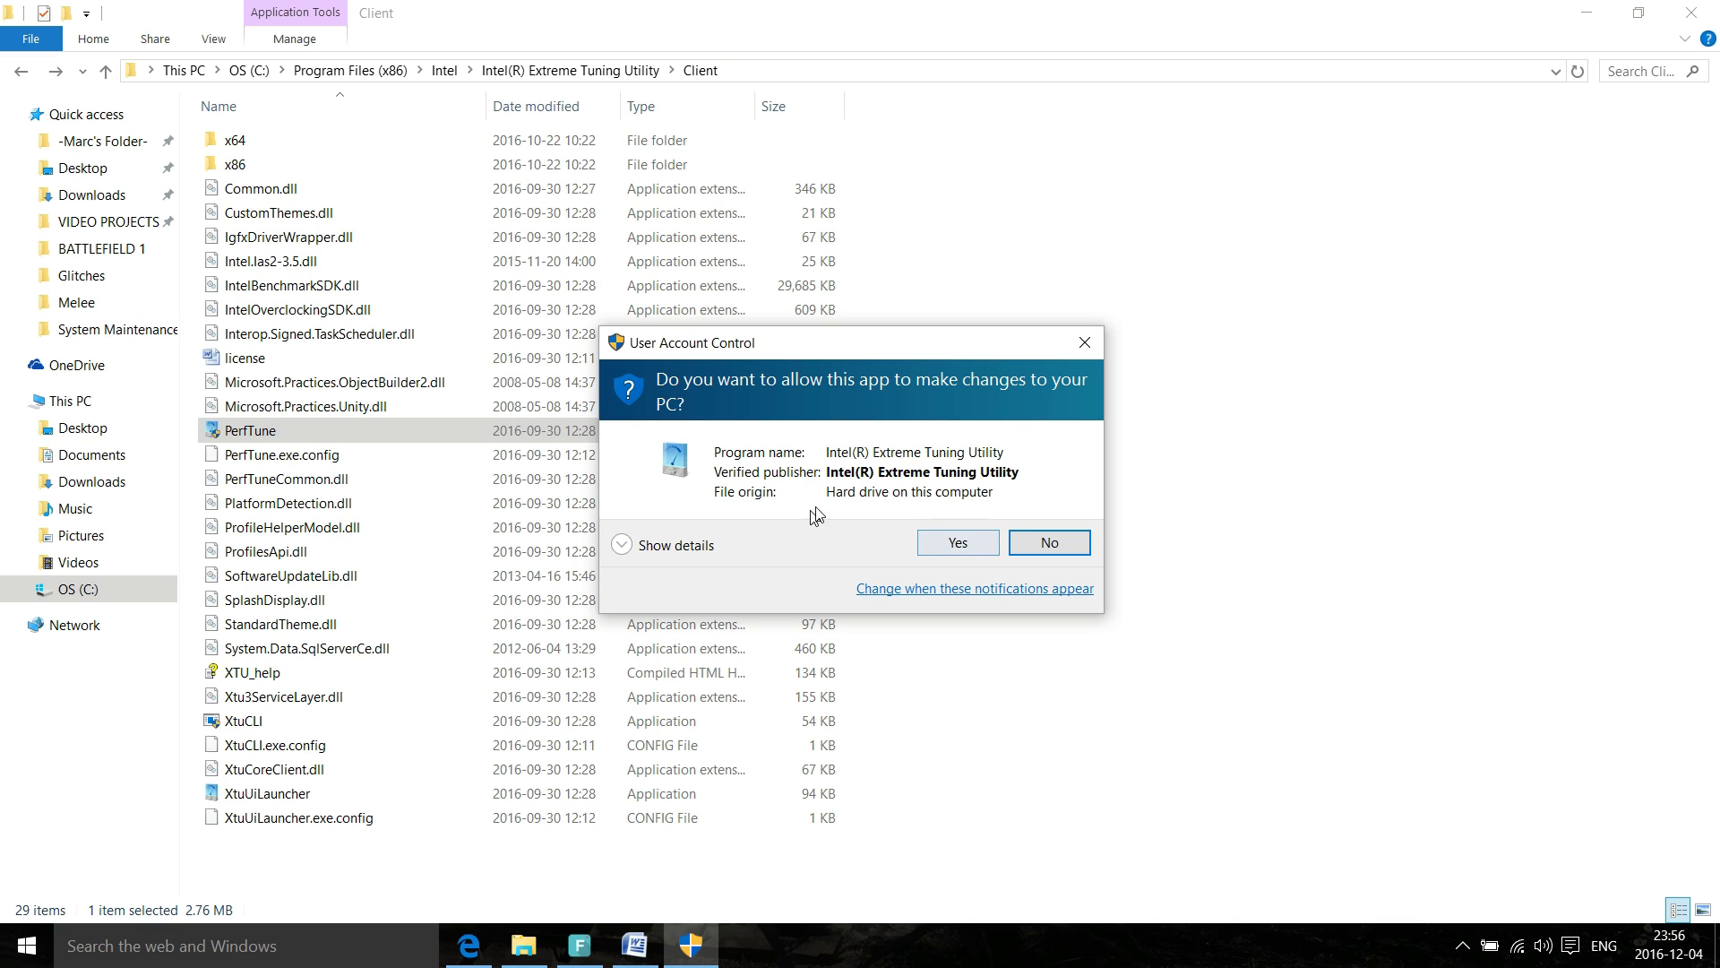
{"action": "left_click", "coordinate": [966, 548]}
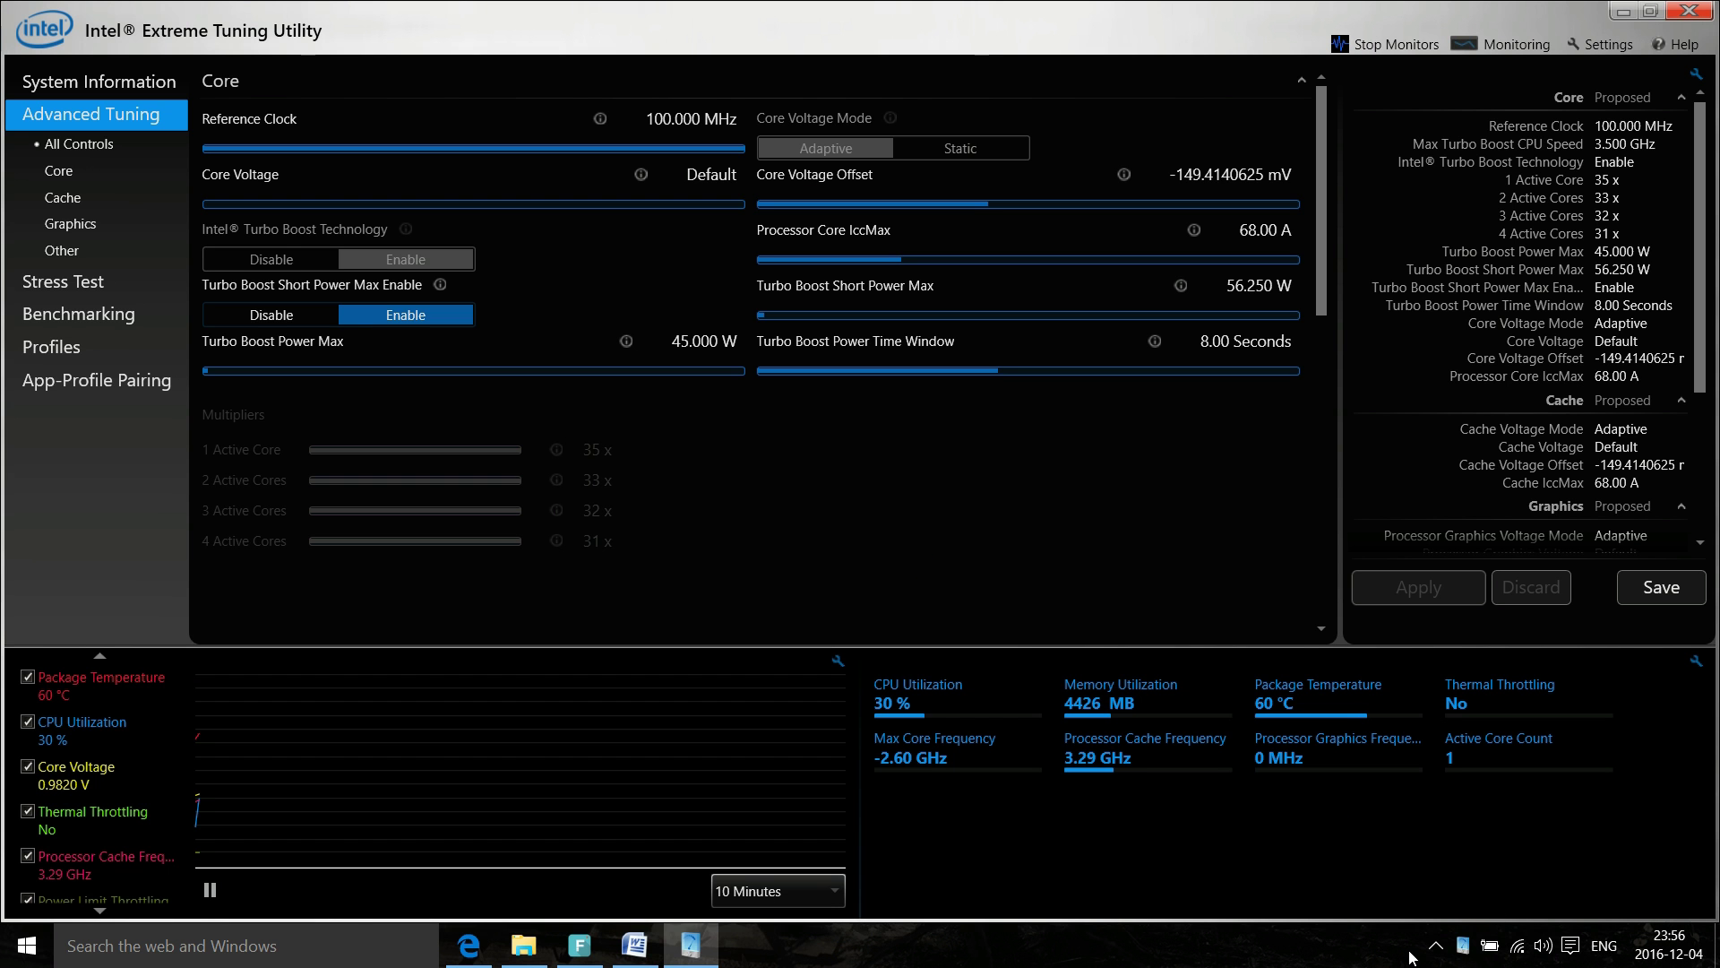
{"action": "right_click", "coordinate": [1462, 945]}
{"action": "left_click", "coordinate": [1440, 939]}
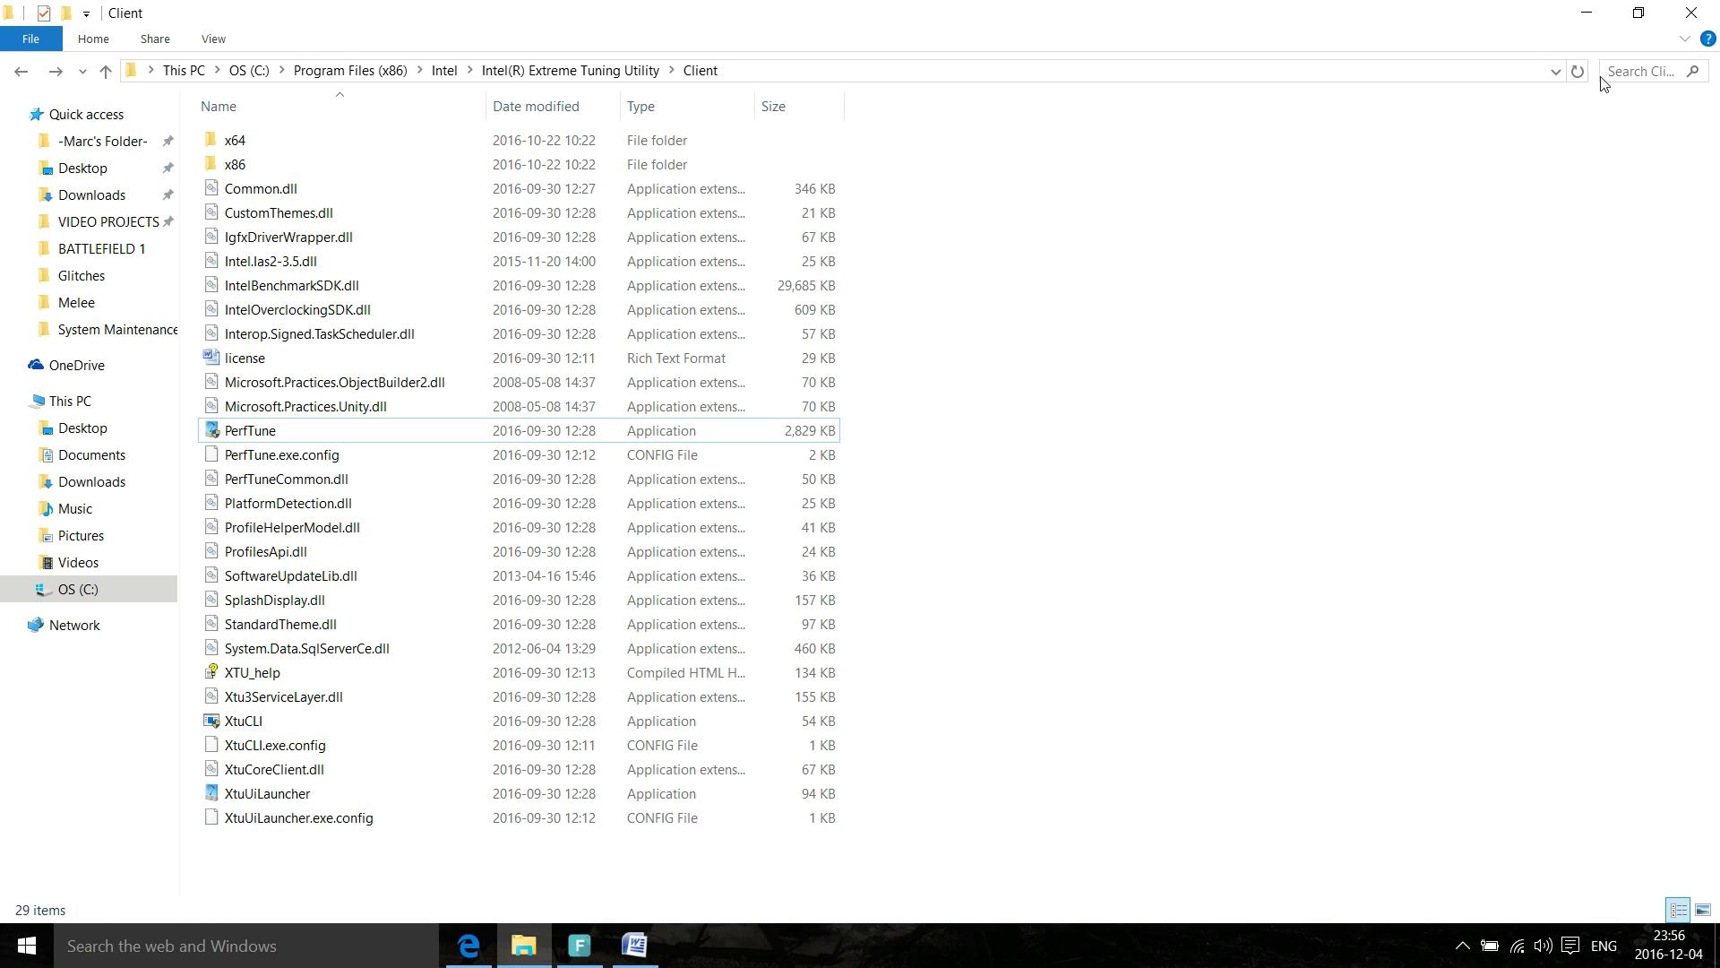
{"action": "left_click", "coordinate": [1587, 13]}
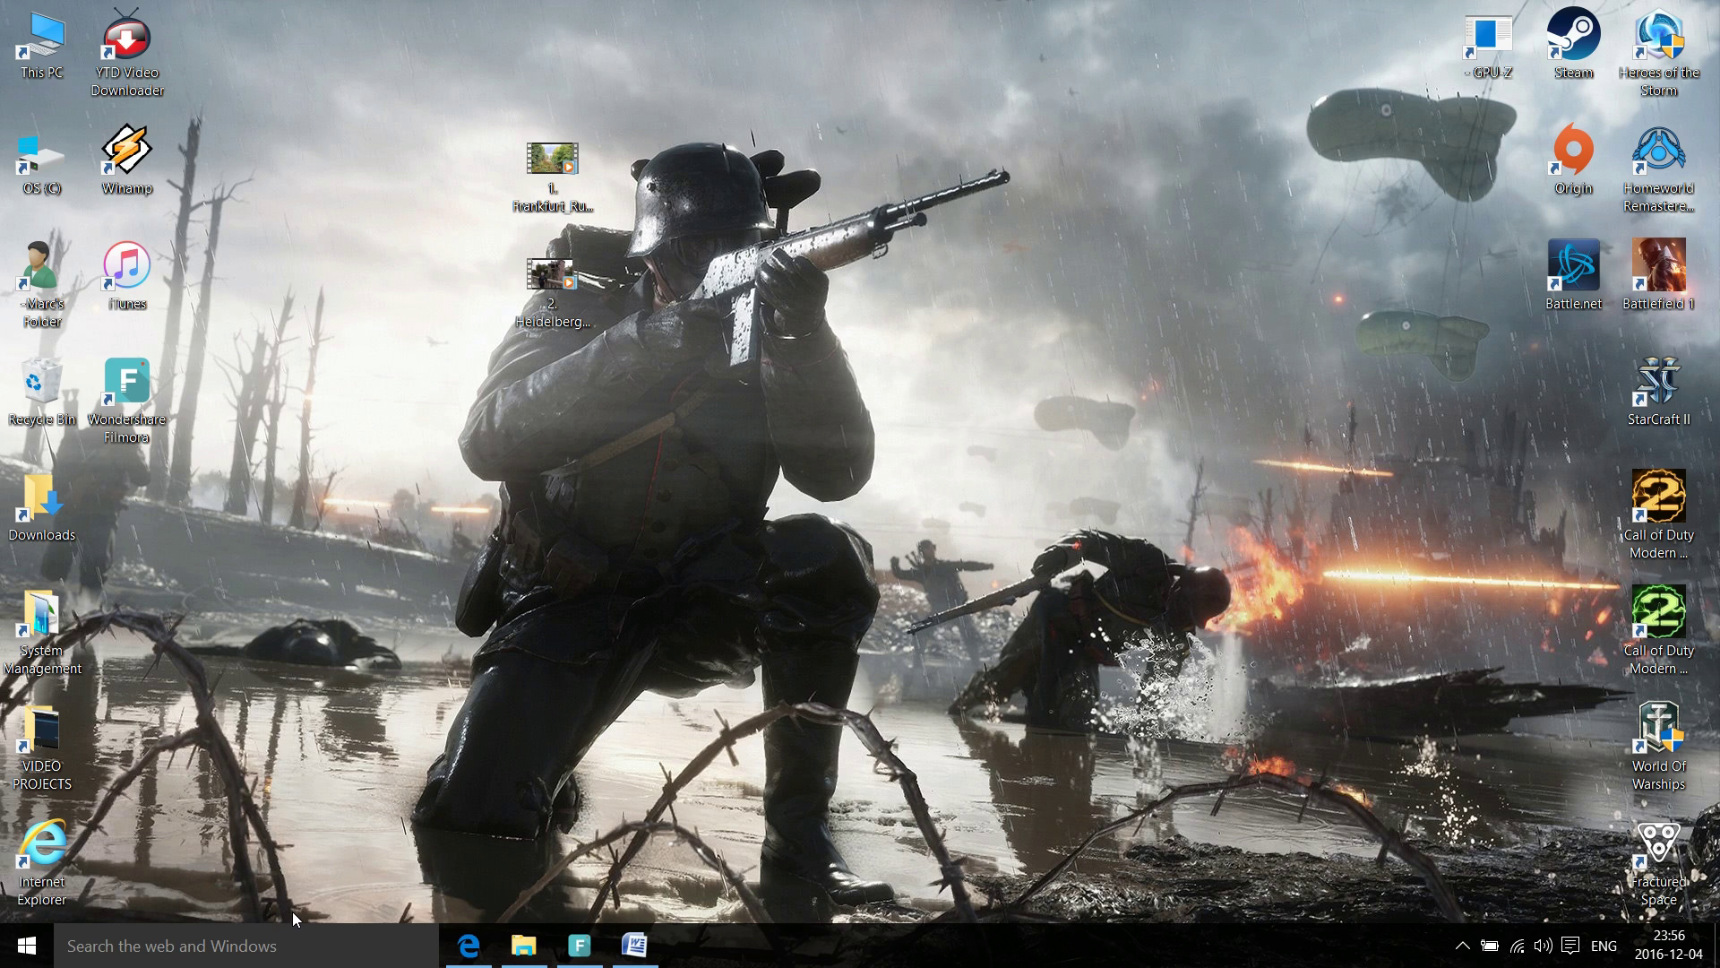
- Search Windows for 'task sche' and launch Task Scheduler
{"action": "left_click", "coordinate": [287, 948]}
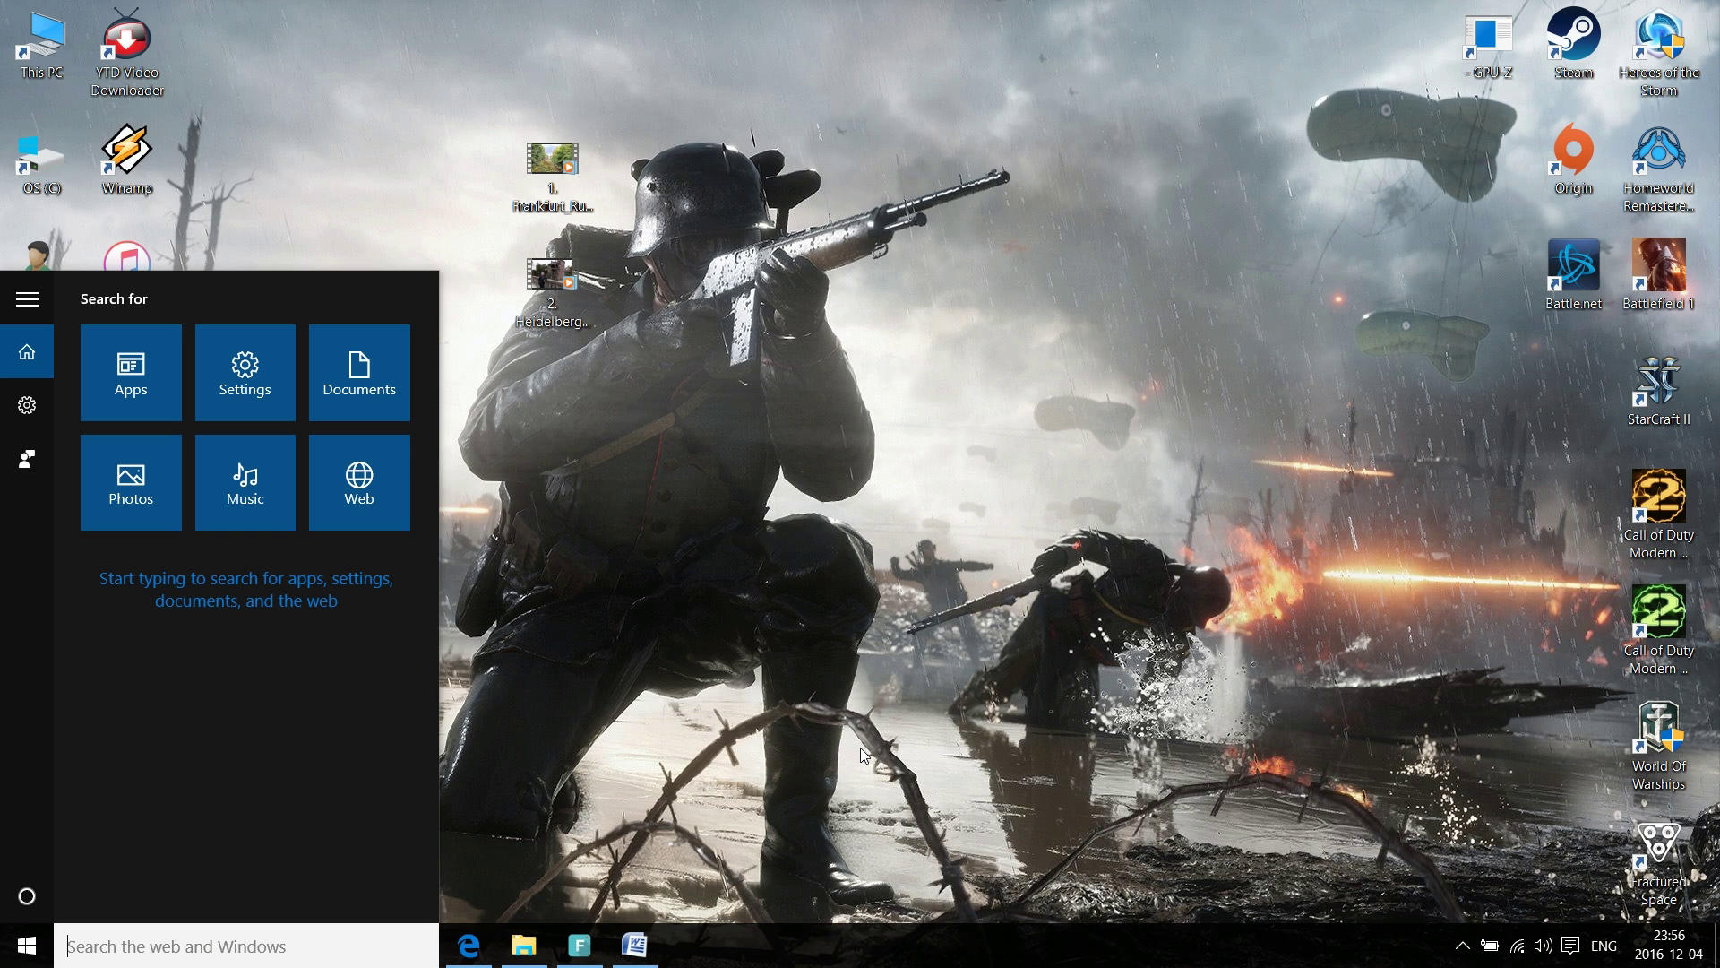
{"action": "type", "text": "task sch"}
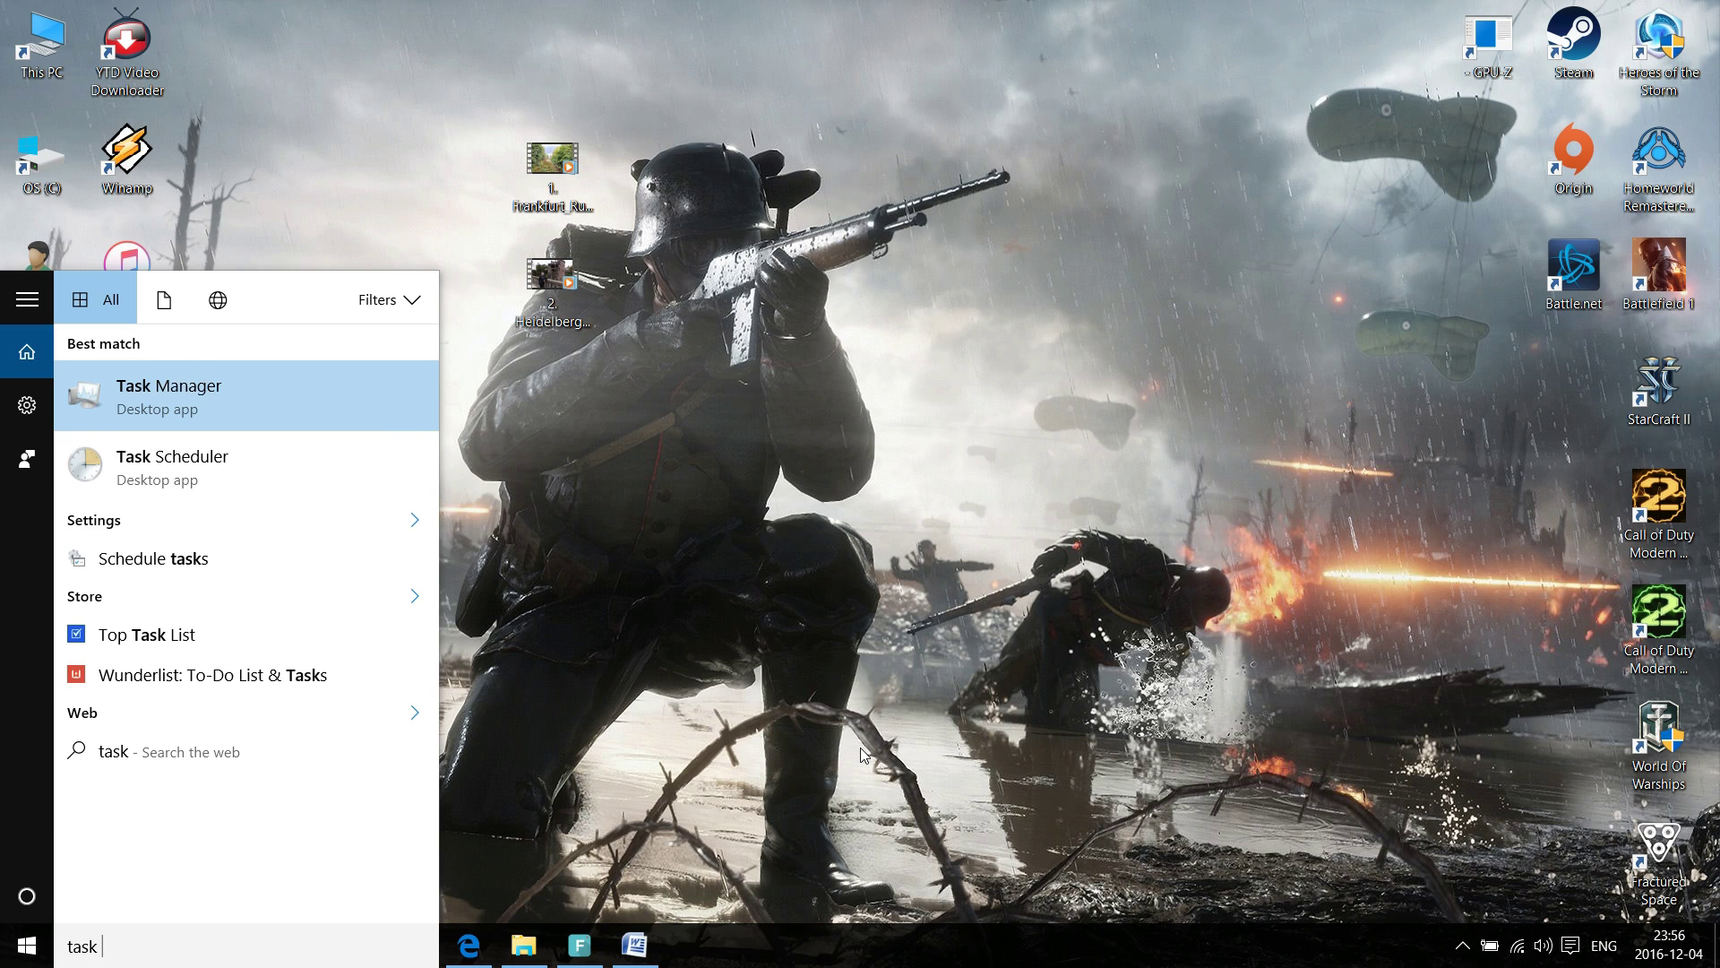
{"action": "type", "text": "e"}
{"action": "key", "text": "Return"}
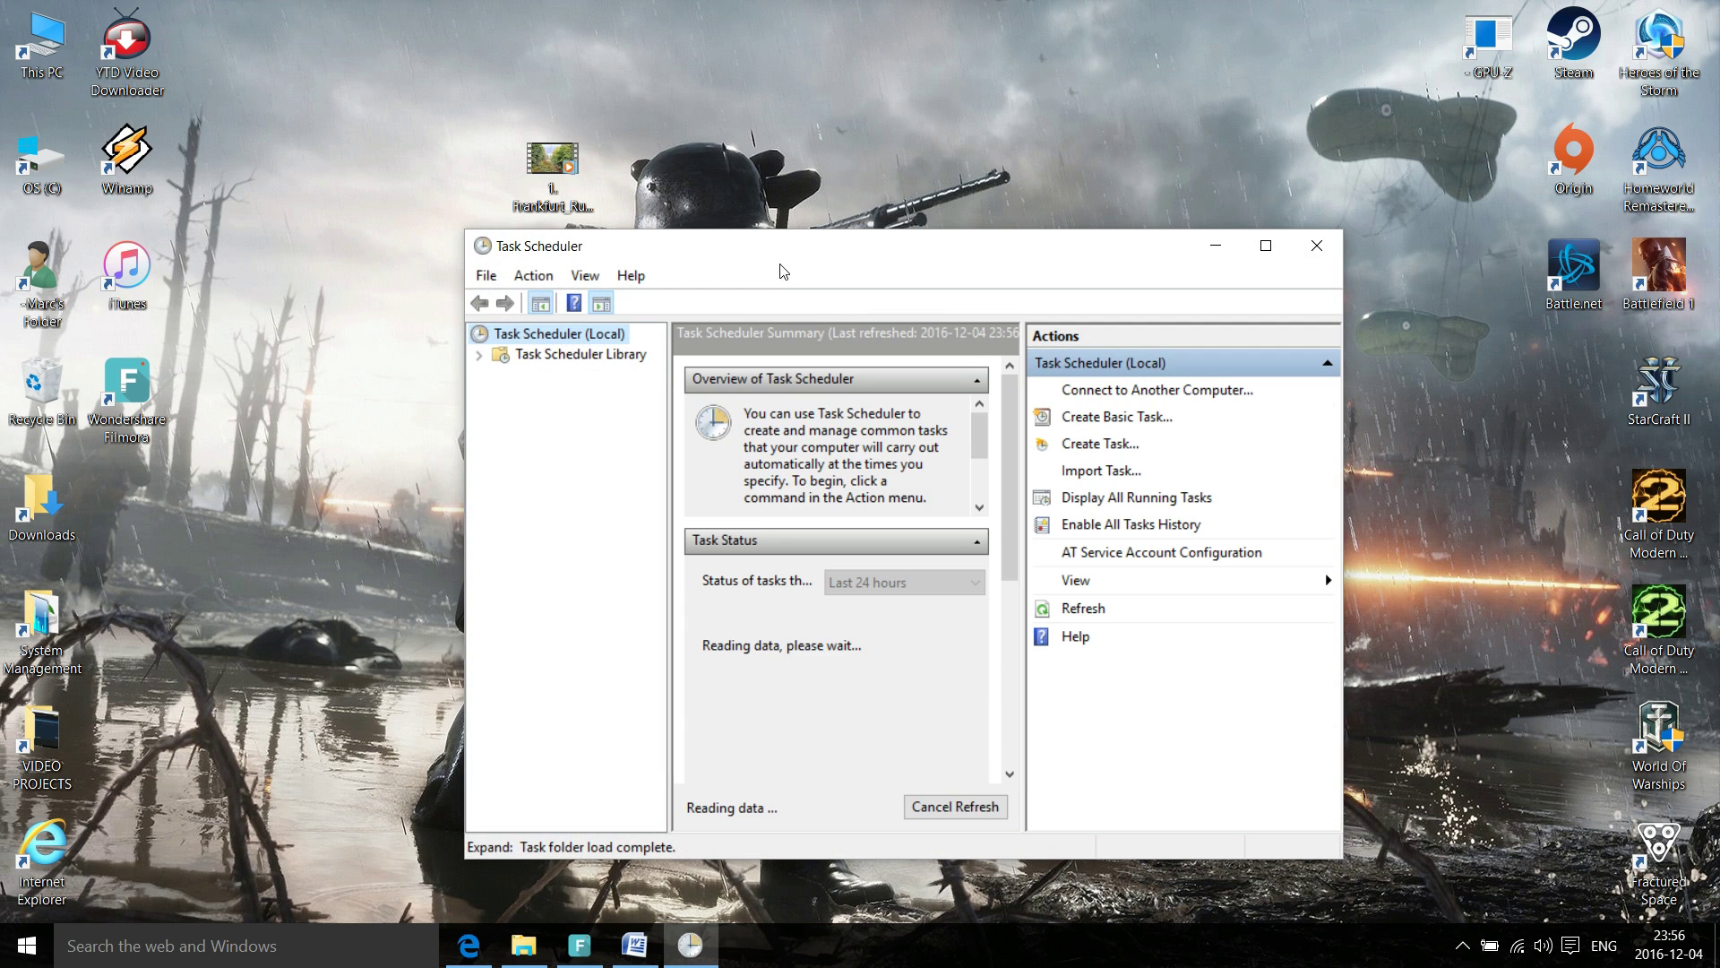
- Maximize Task Scheduler, add a 'watever you want' folder under Task Scheduler Library, and select UAC Authorized
{"action": "double_click", "coordinate": [803, 244]}
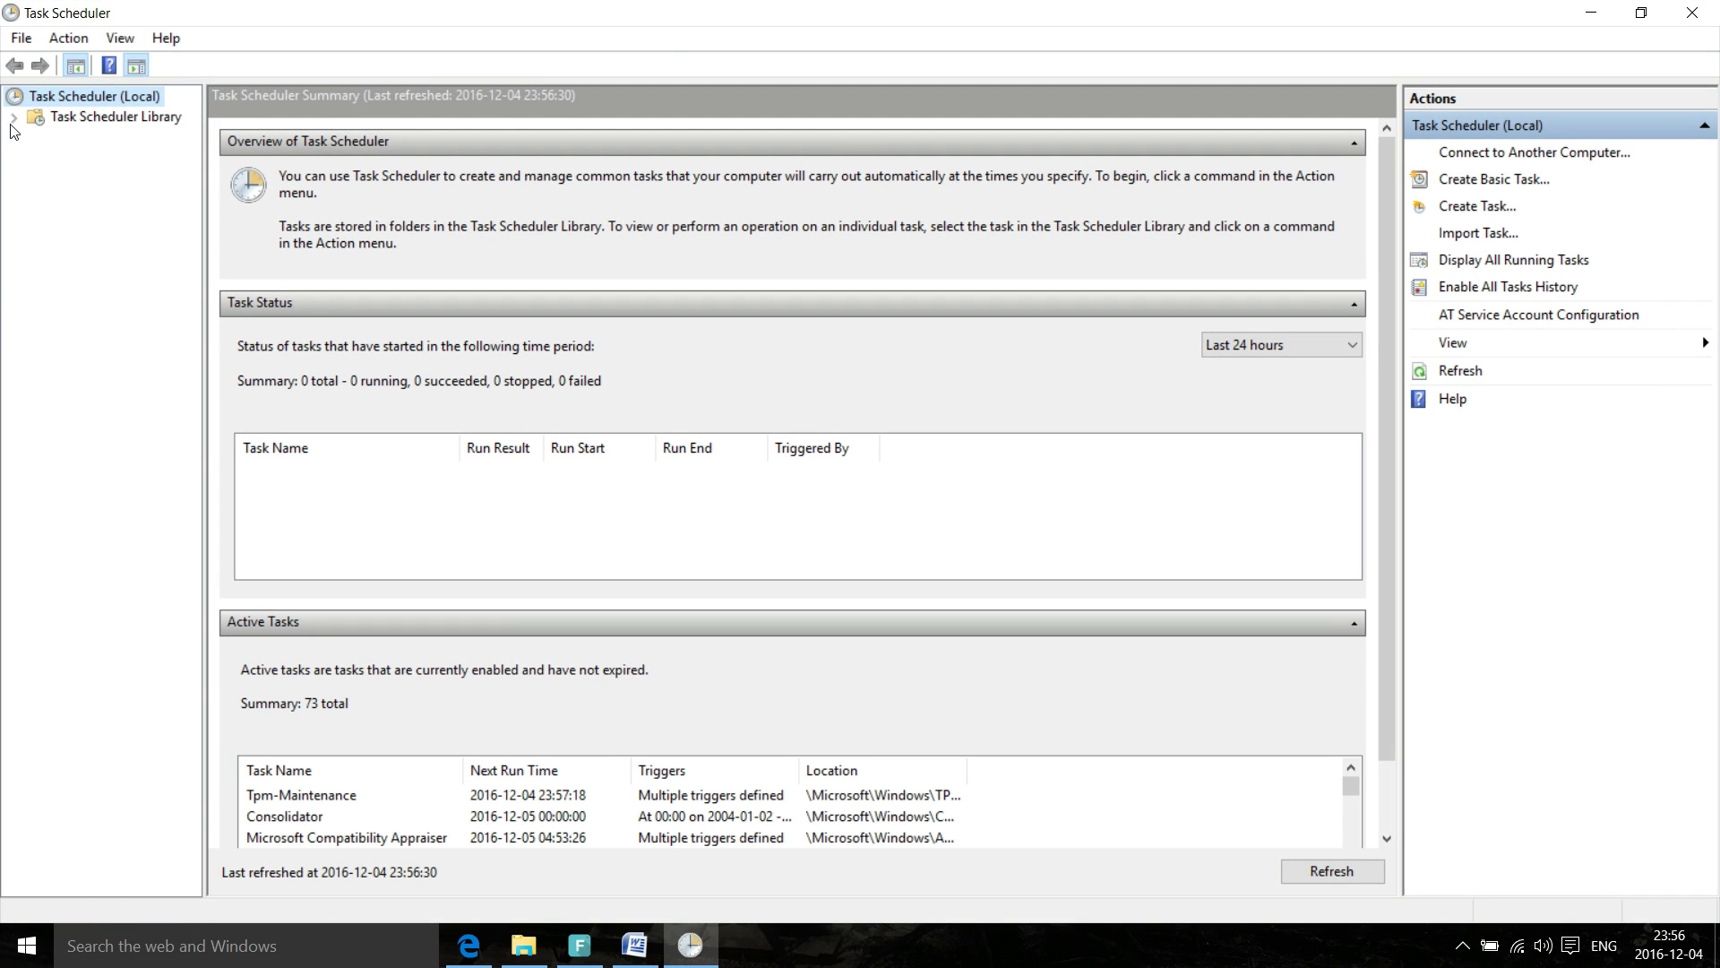
{"action": "double_click", "coordinate": [39, 119]}
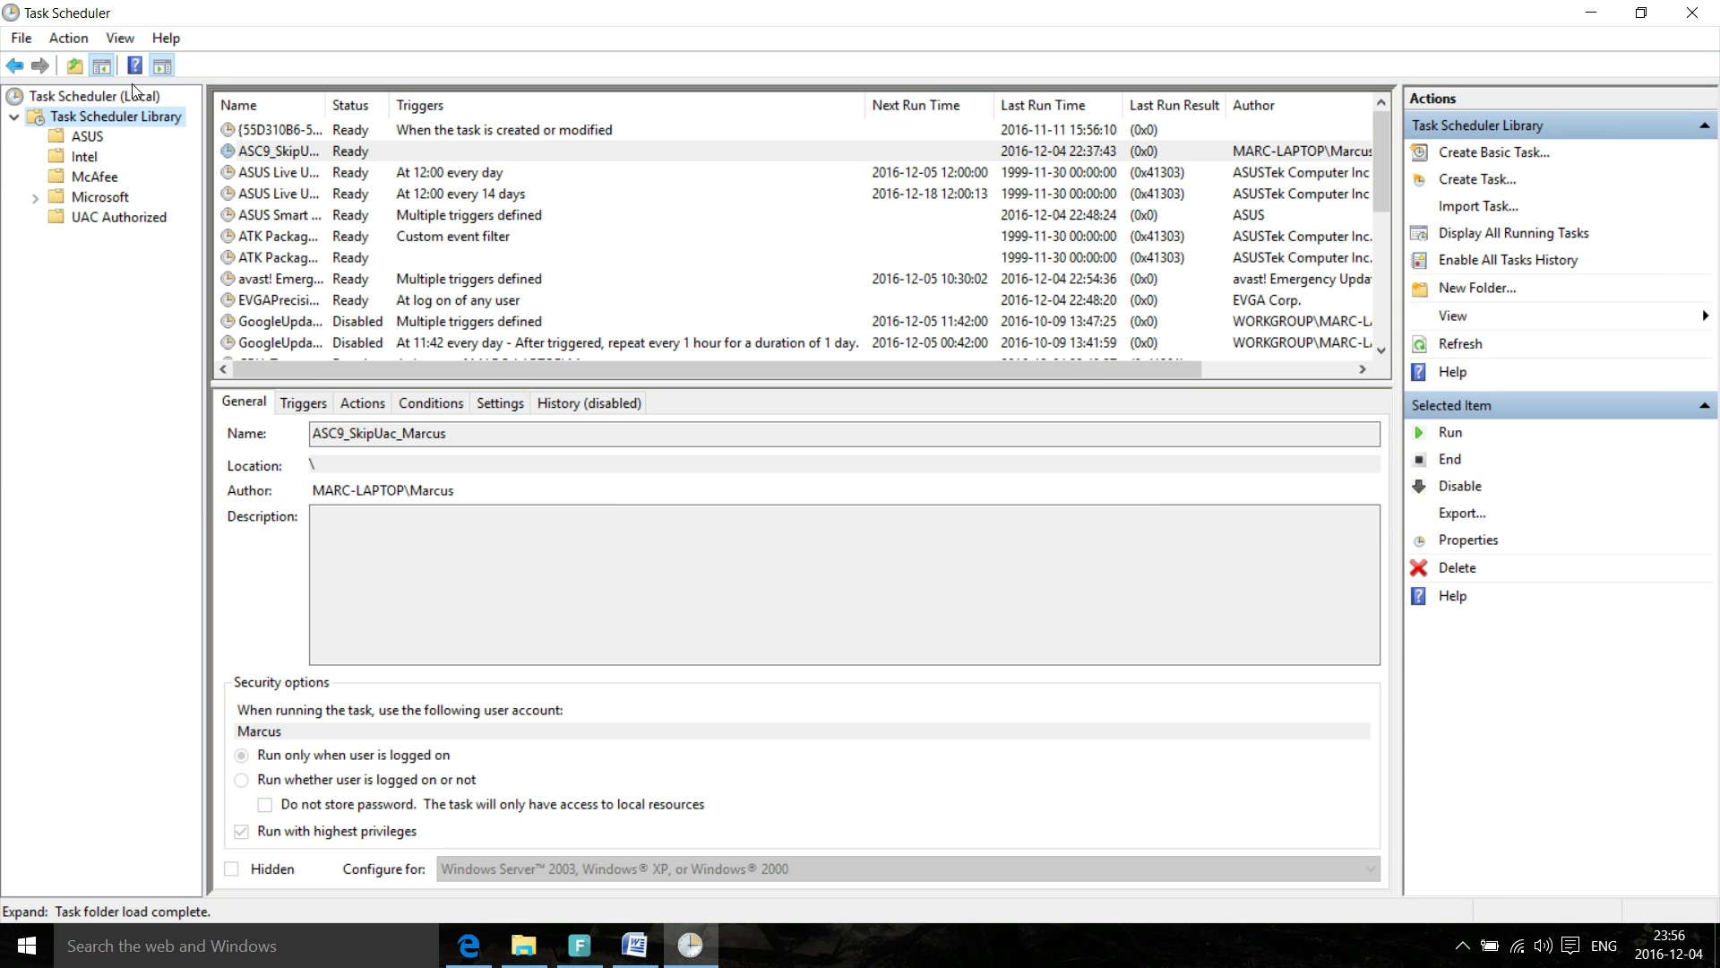
{"action": "right_click", "coordinate": [95, 126]}
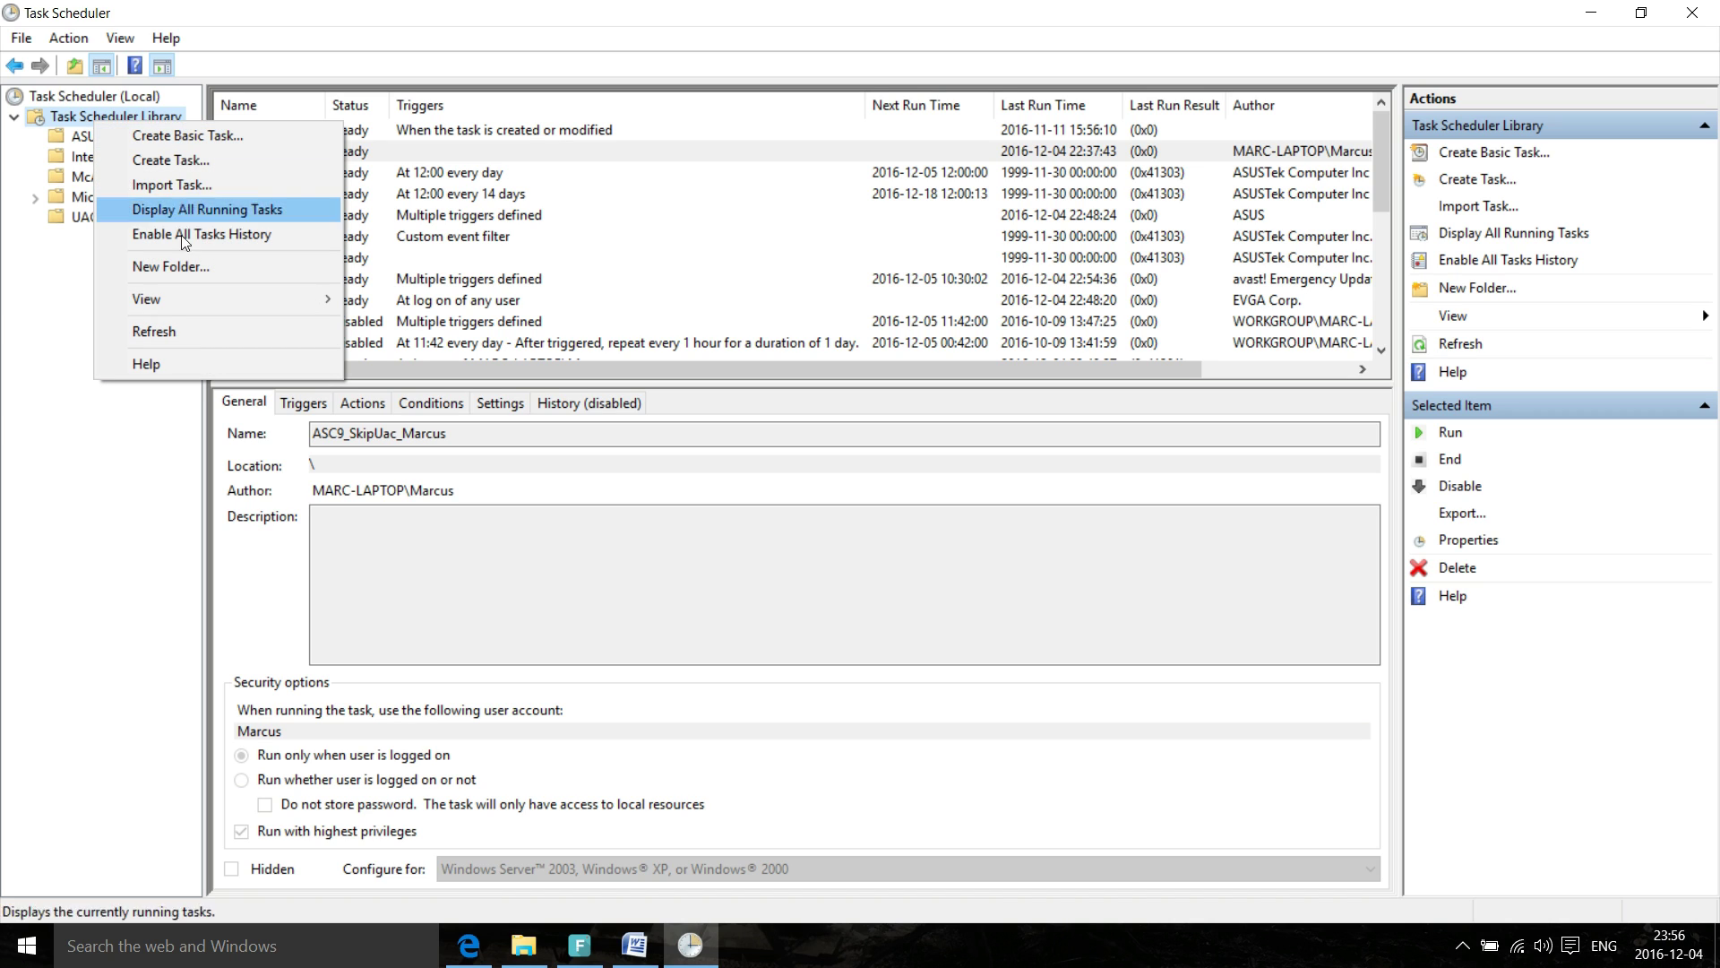
{"action": "left_click", "coordinate": [175, 267]}
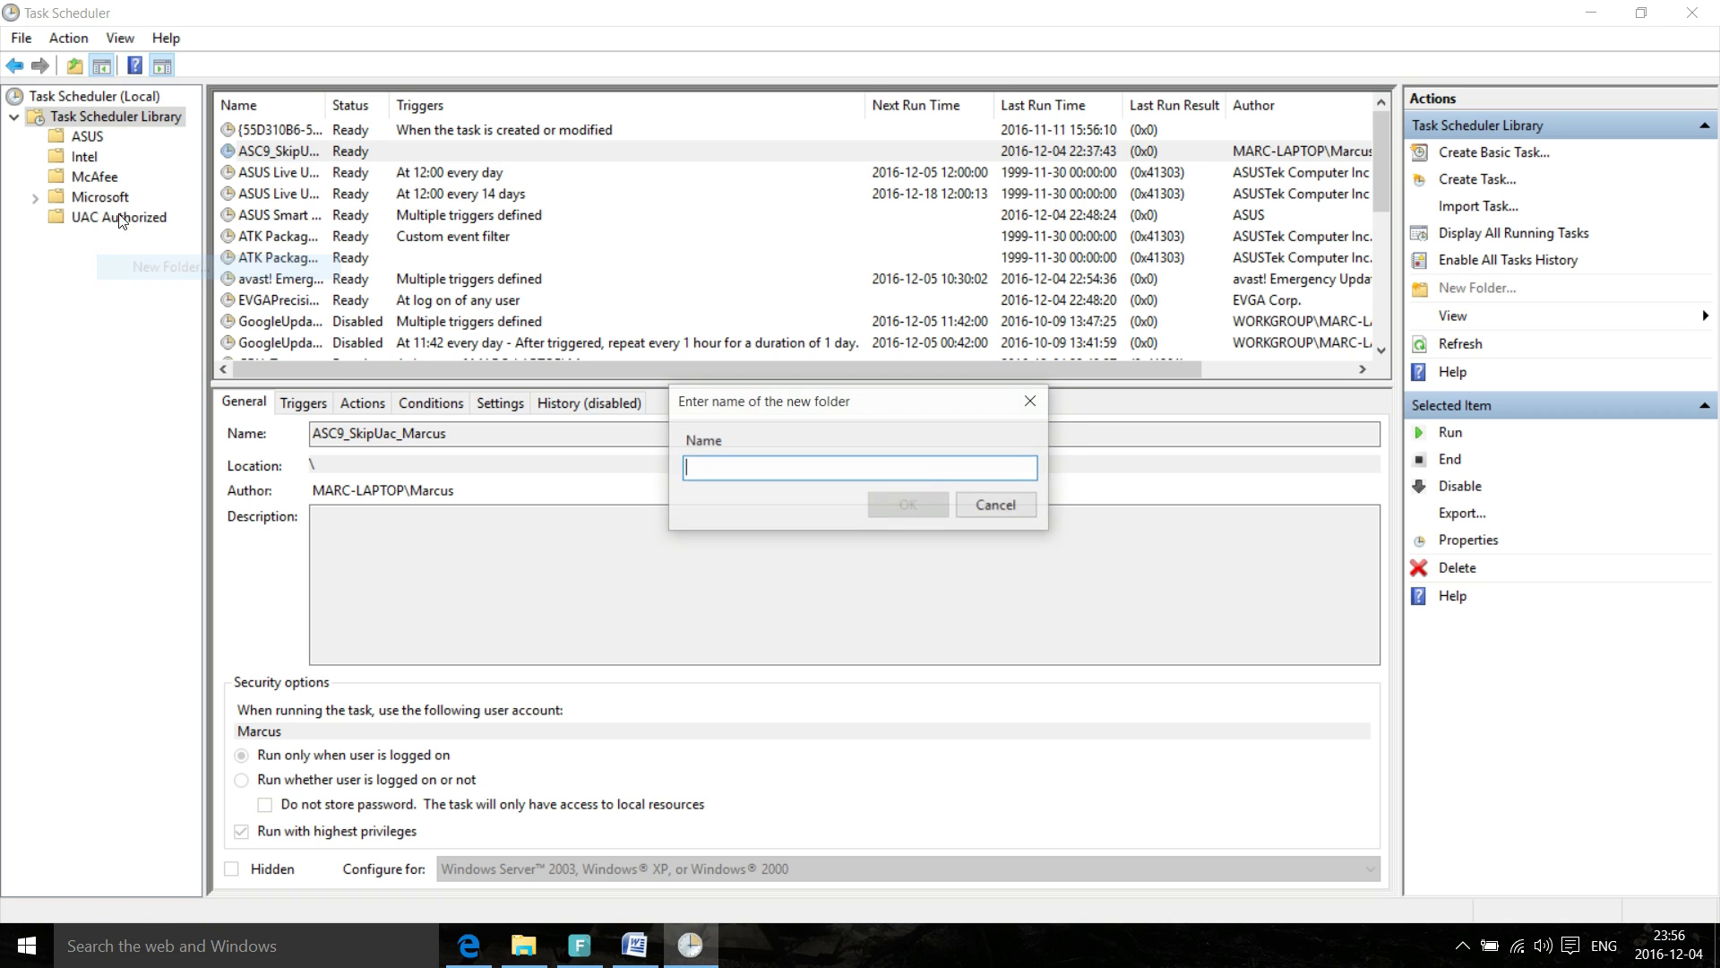
{"action": "type", "text": "watever you want"}
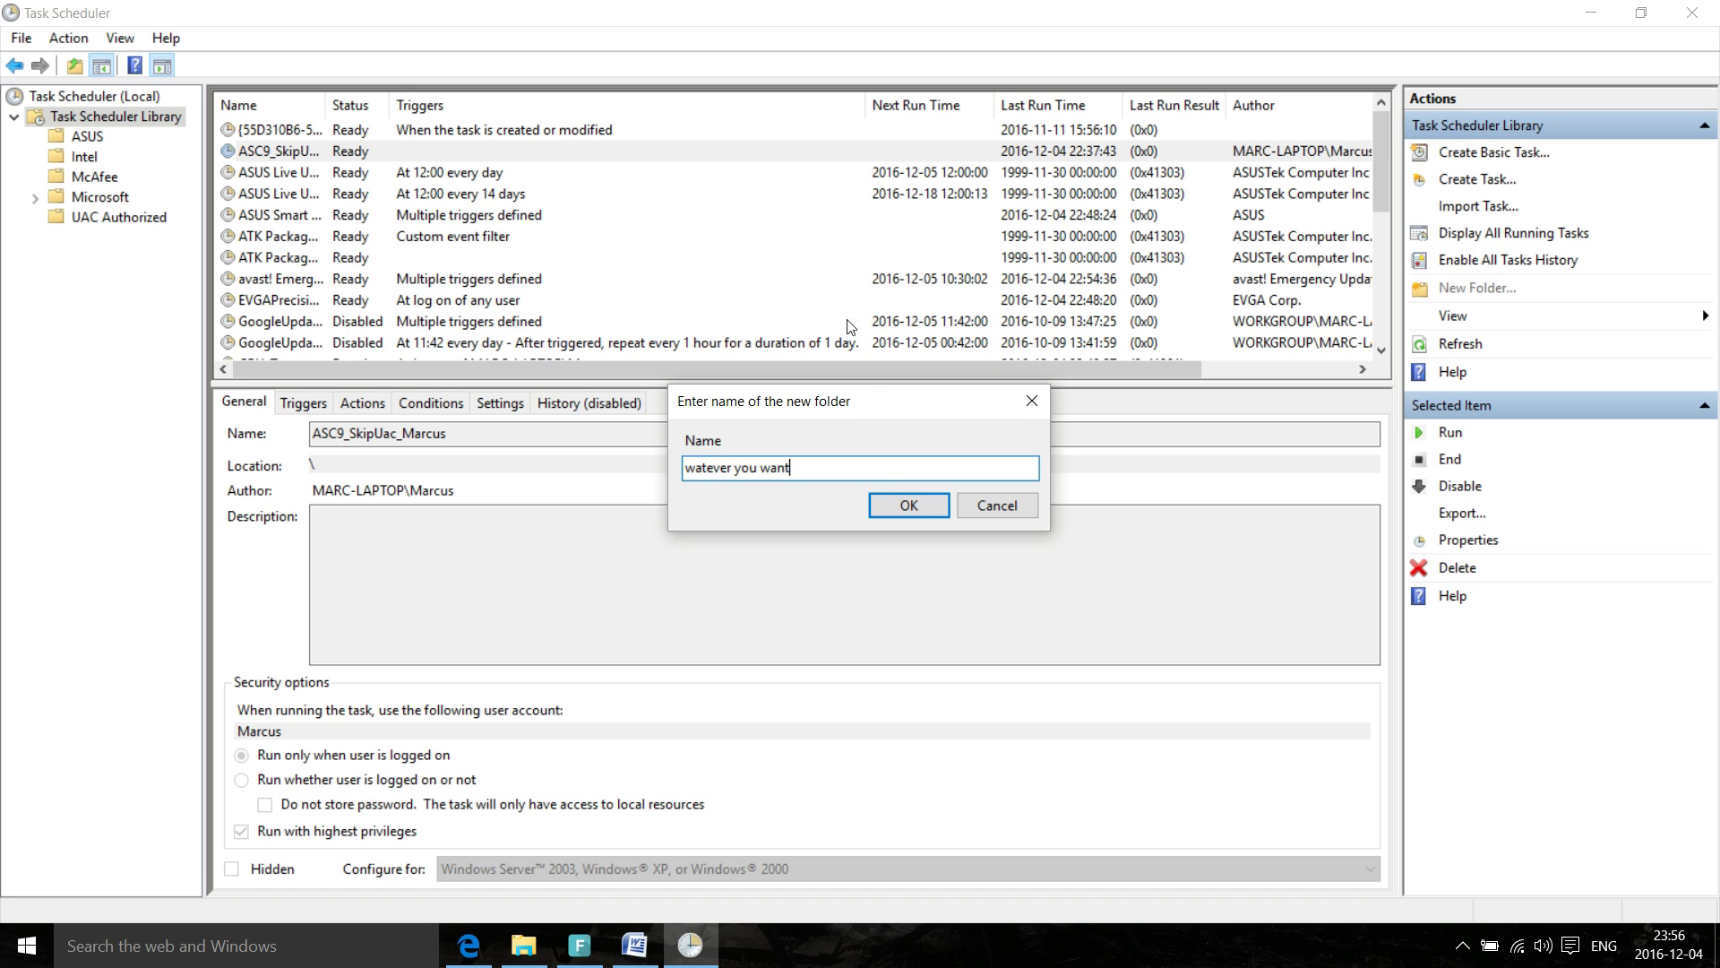
{"action": "left_click", "coordinate": [908, 507]}
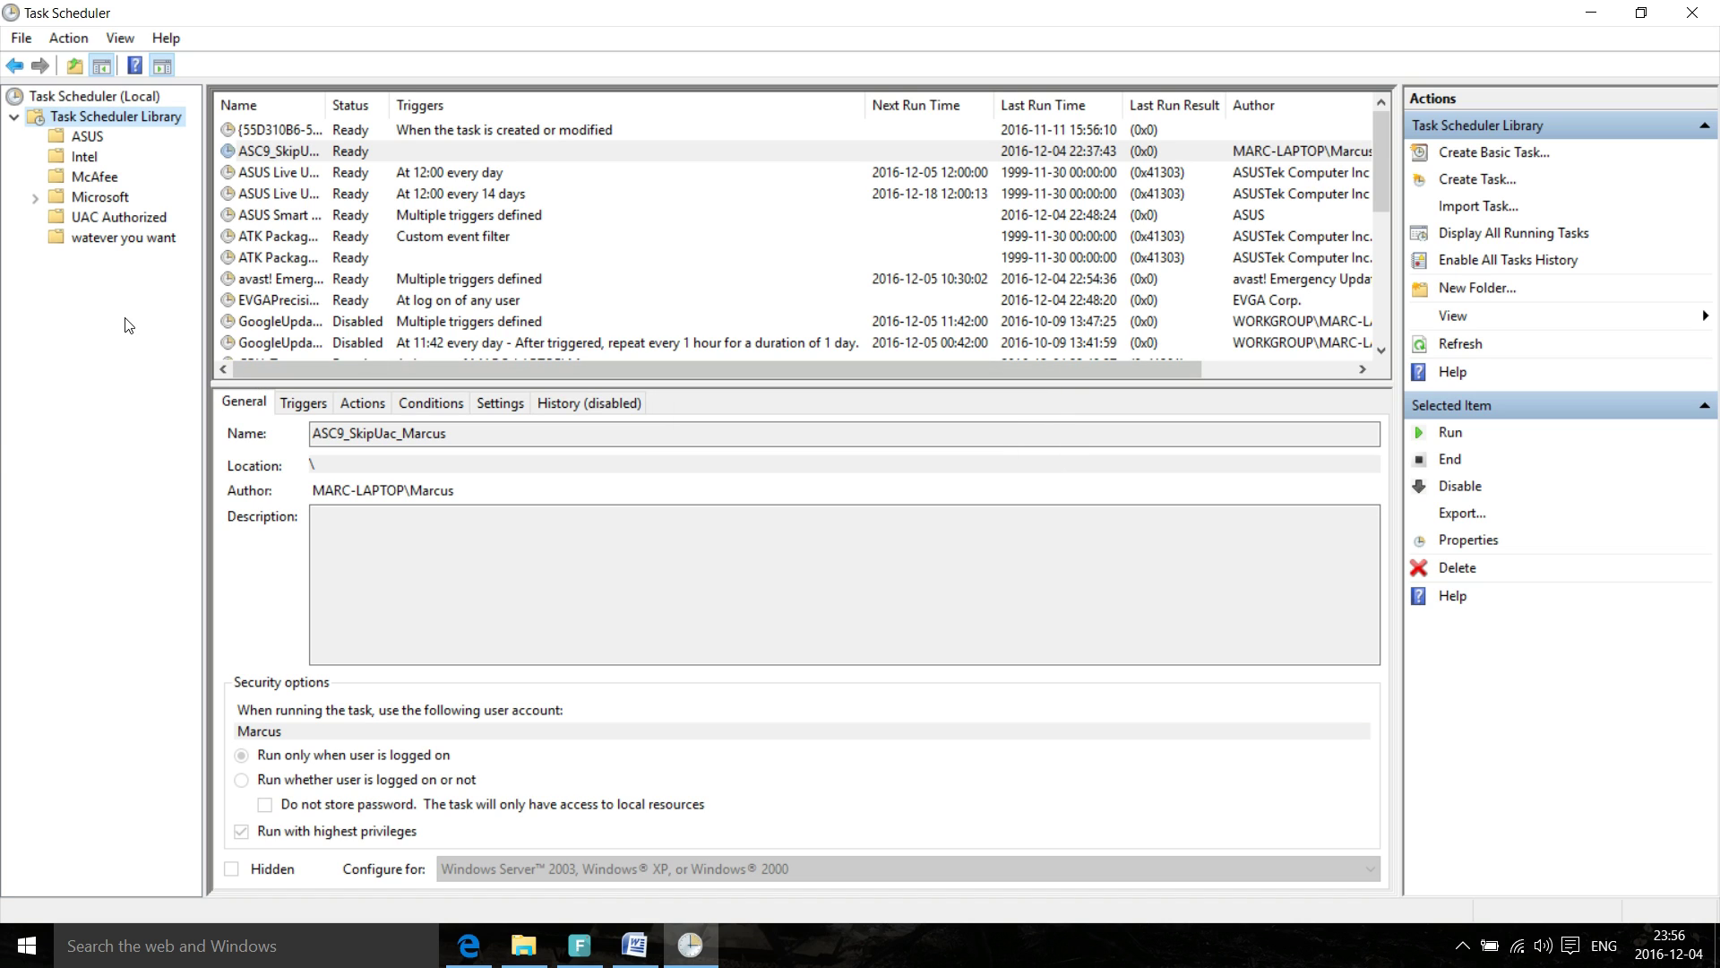
{"action": "left_click", "coordinate": [82, 219]}
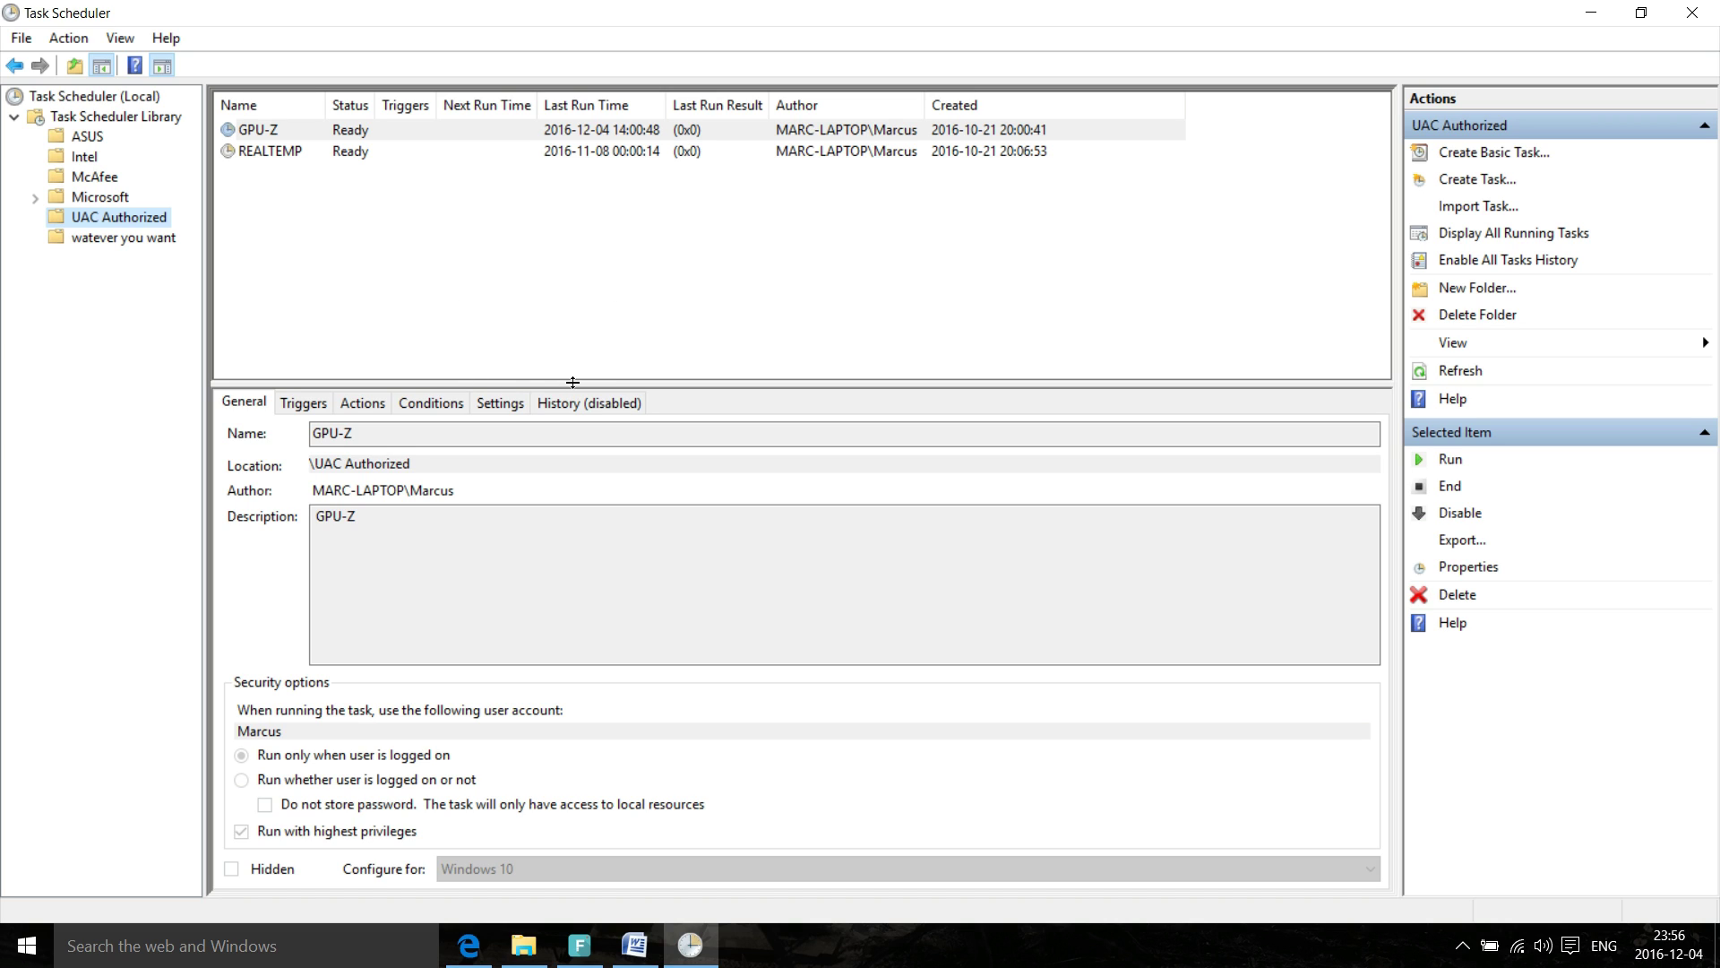
- Create a task named 'Intel Extreme Tuning Utility' running with highest privileges, configured for Windows 10
{"action": "left_click", "coordinate": [1484, 180]}
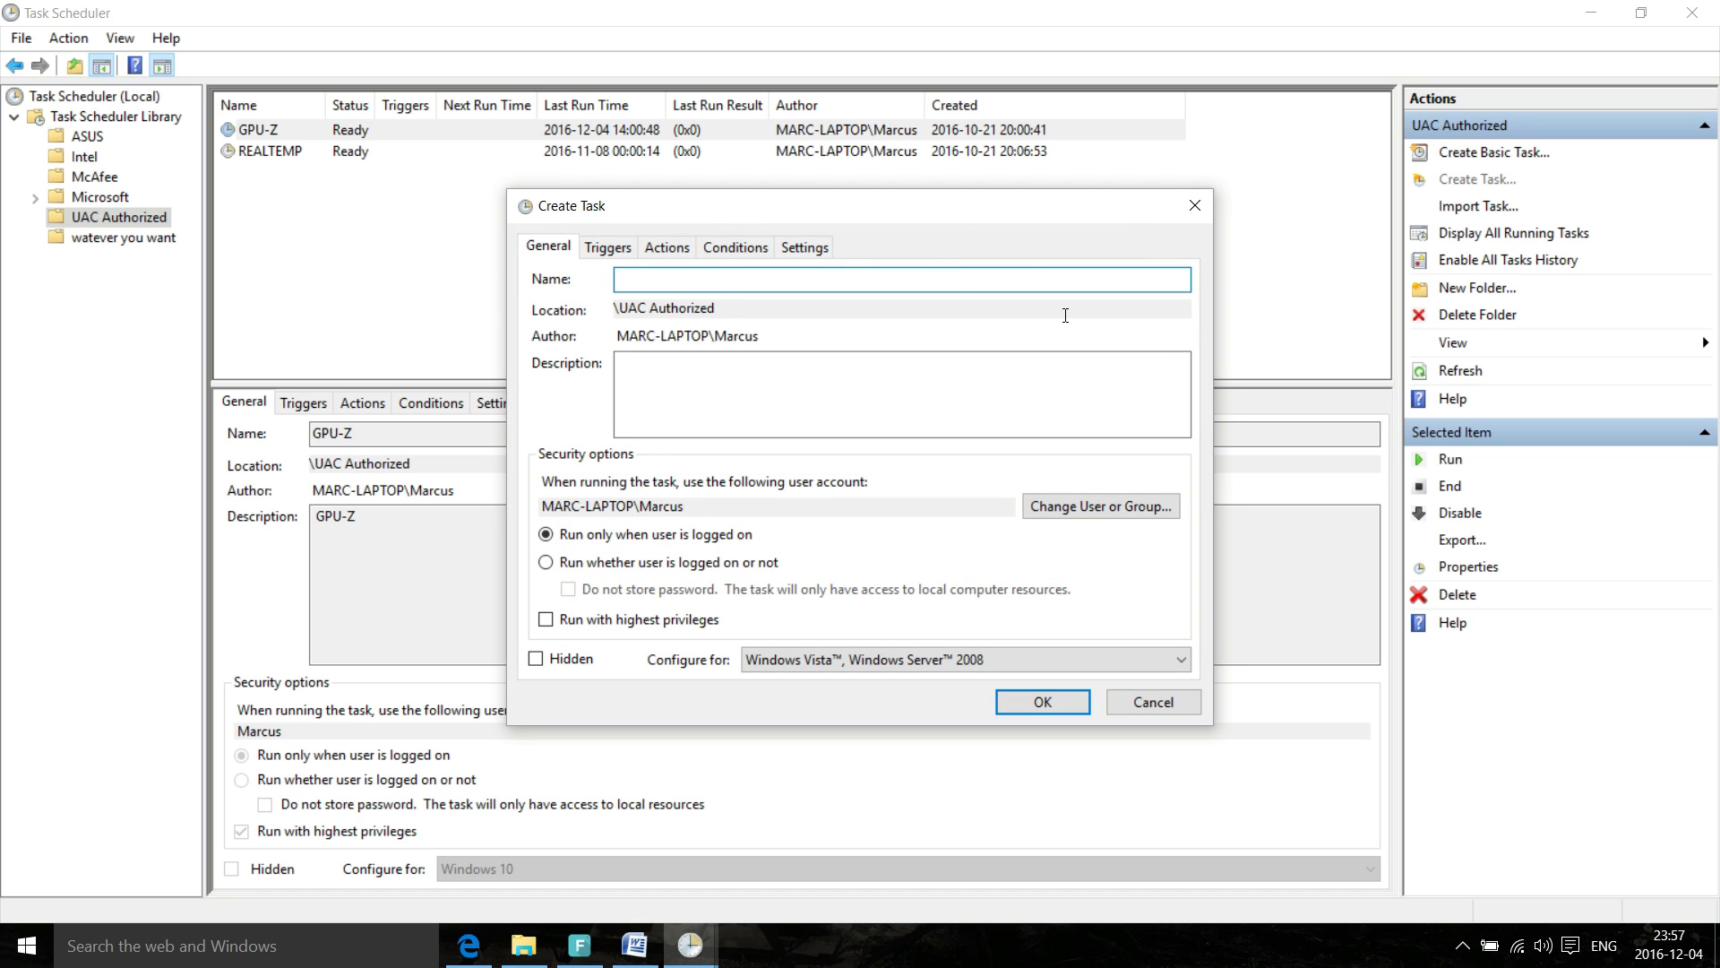
{"action": "type", "text": "Intel Extreme Tuning Utility"}
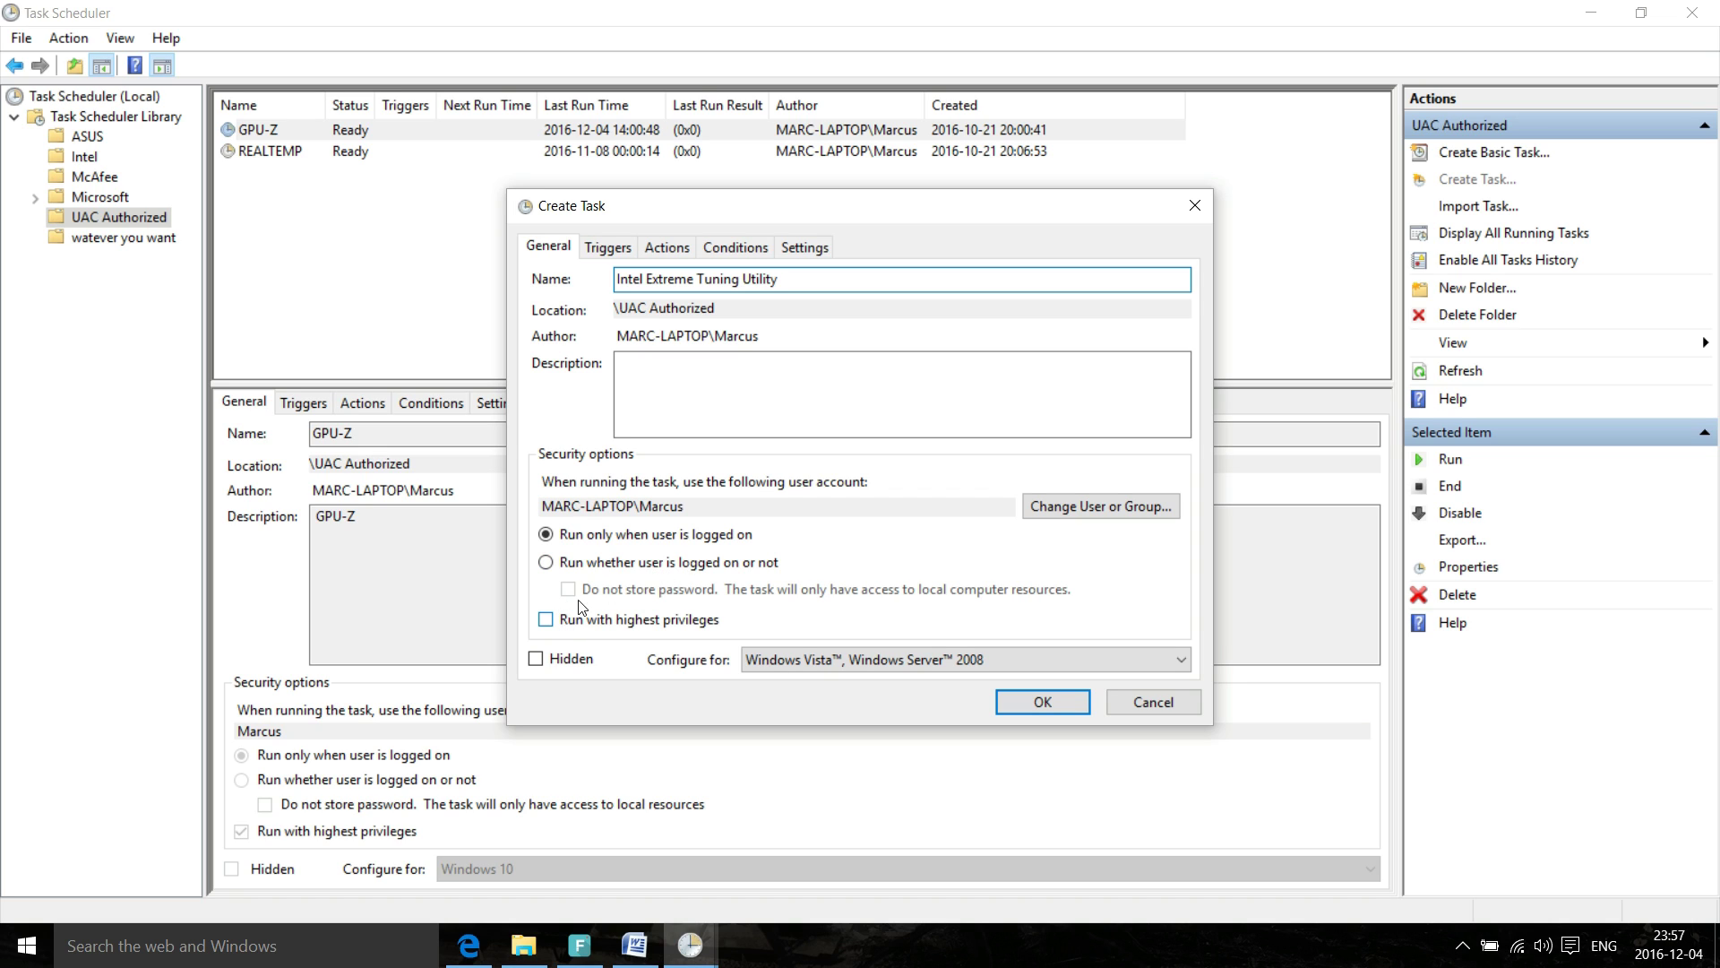
{"action": "left_click_drag", "start_coordinate": [793, 280], "coordinate": [688, 280]}
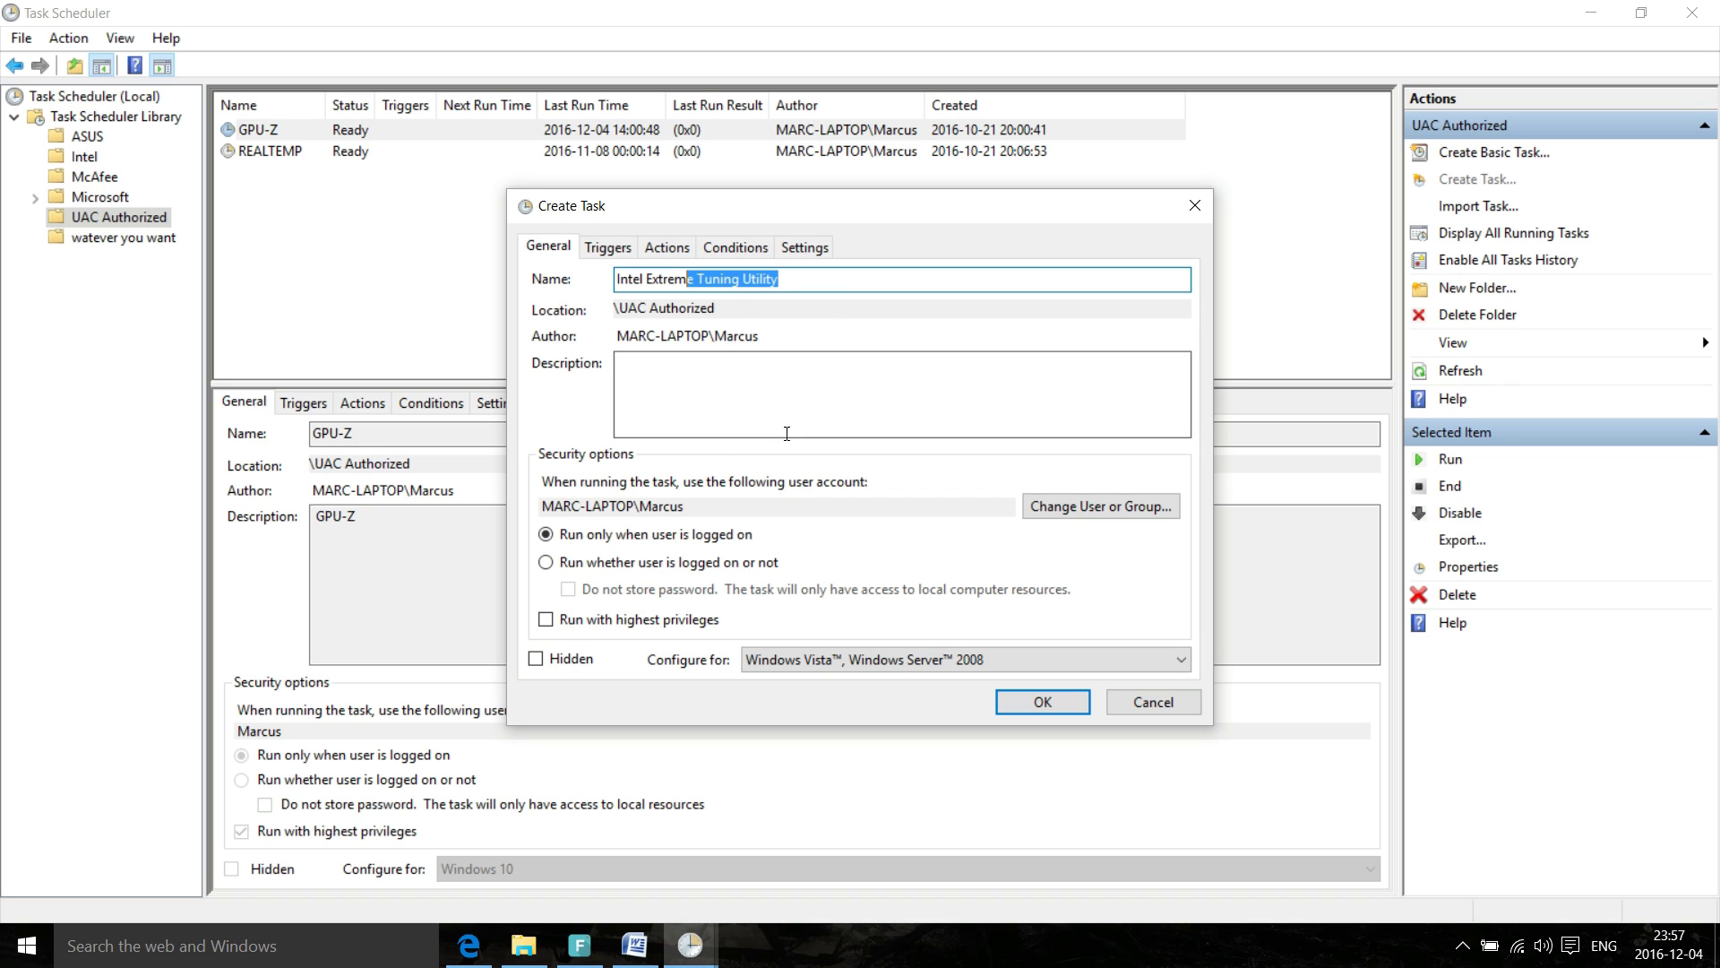
{"action": "left_click", "coordinate": [840, 279]}
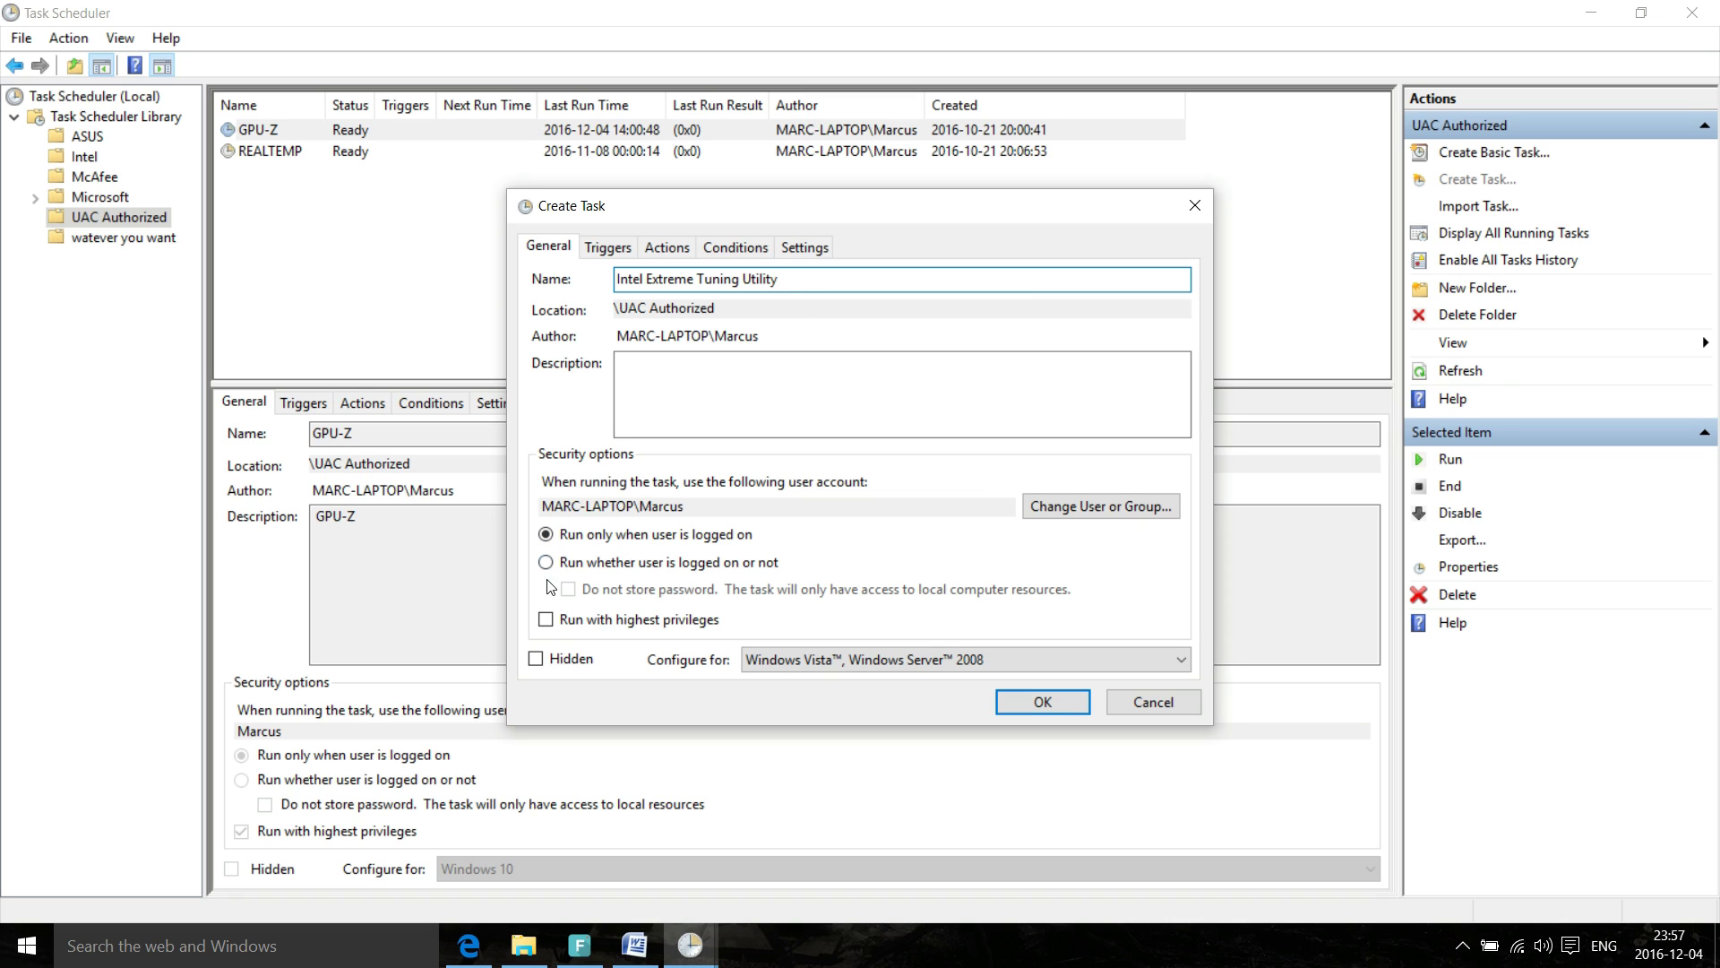
{"action": "left_click", "coordinate": [680, 629]}
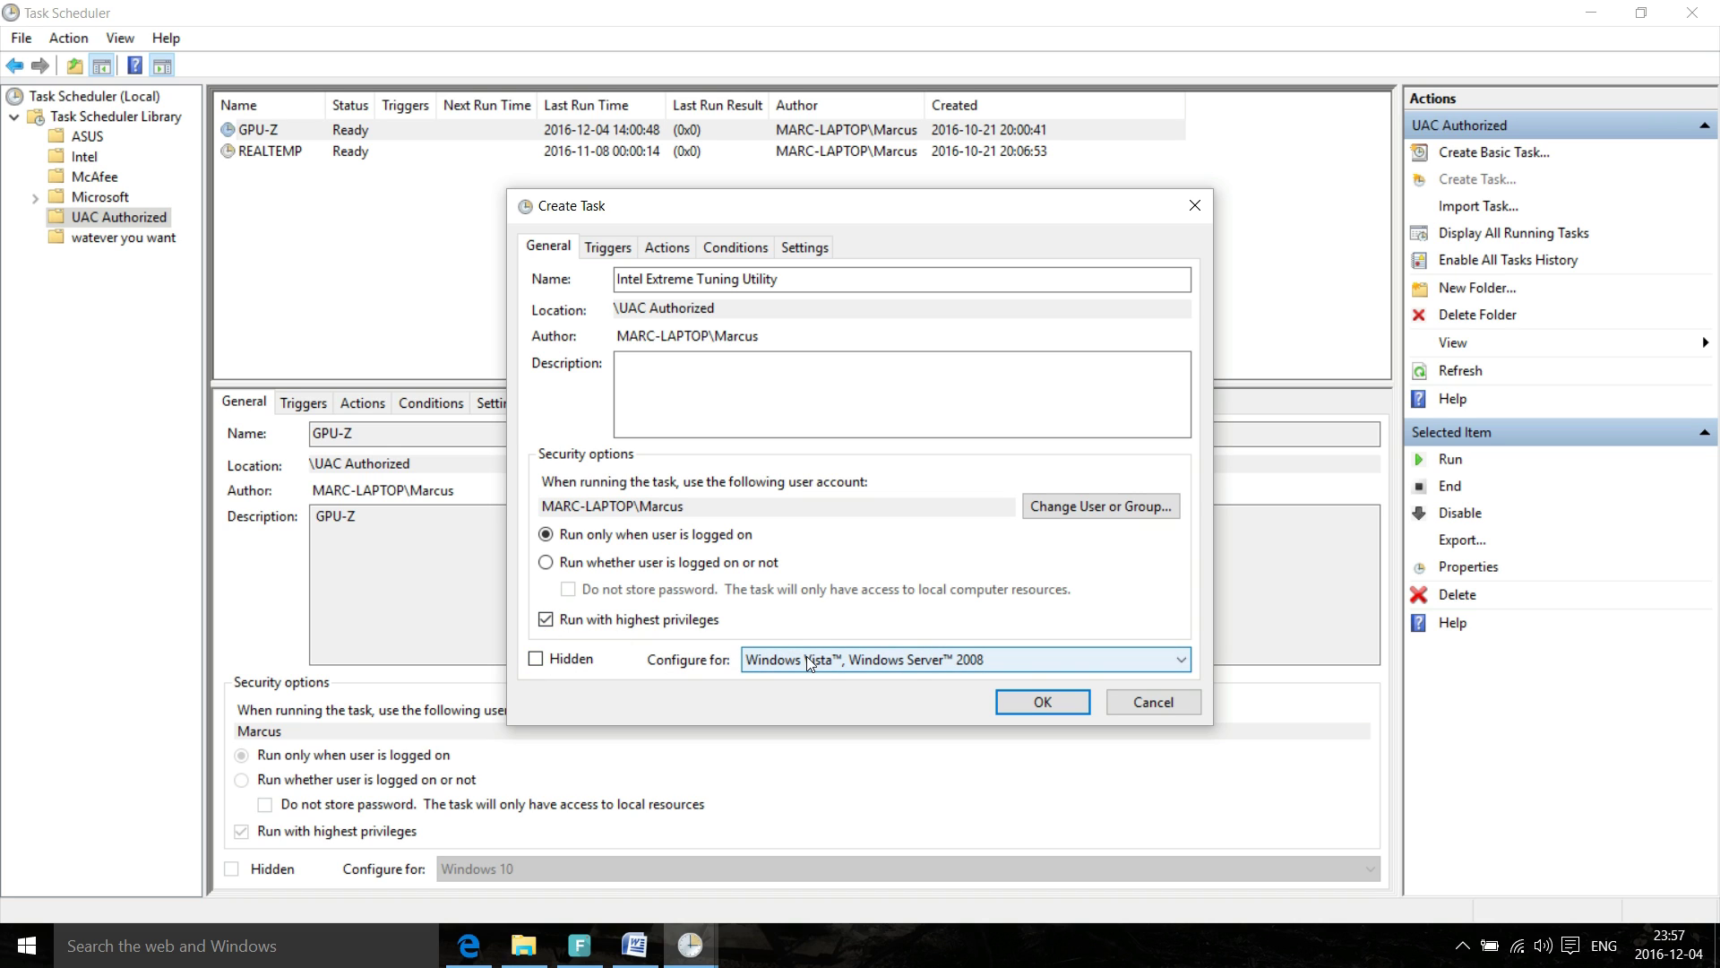
{"action": "left_click", "coordinate": [927, 658]}
{"action": "left_click", "coordinate": [889, 685]}
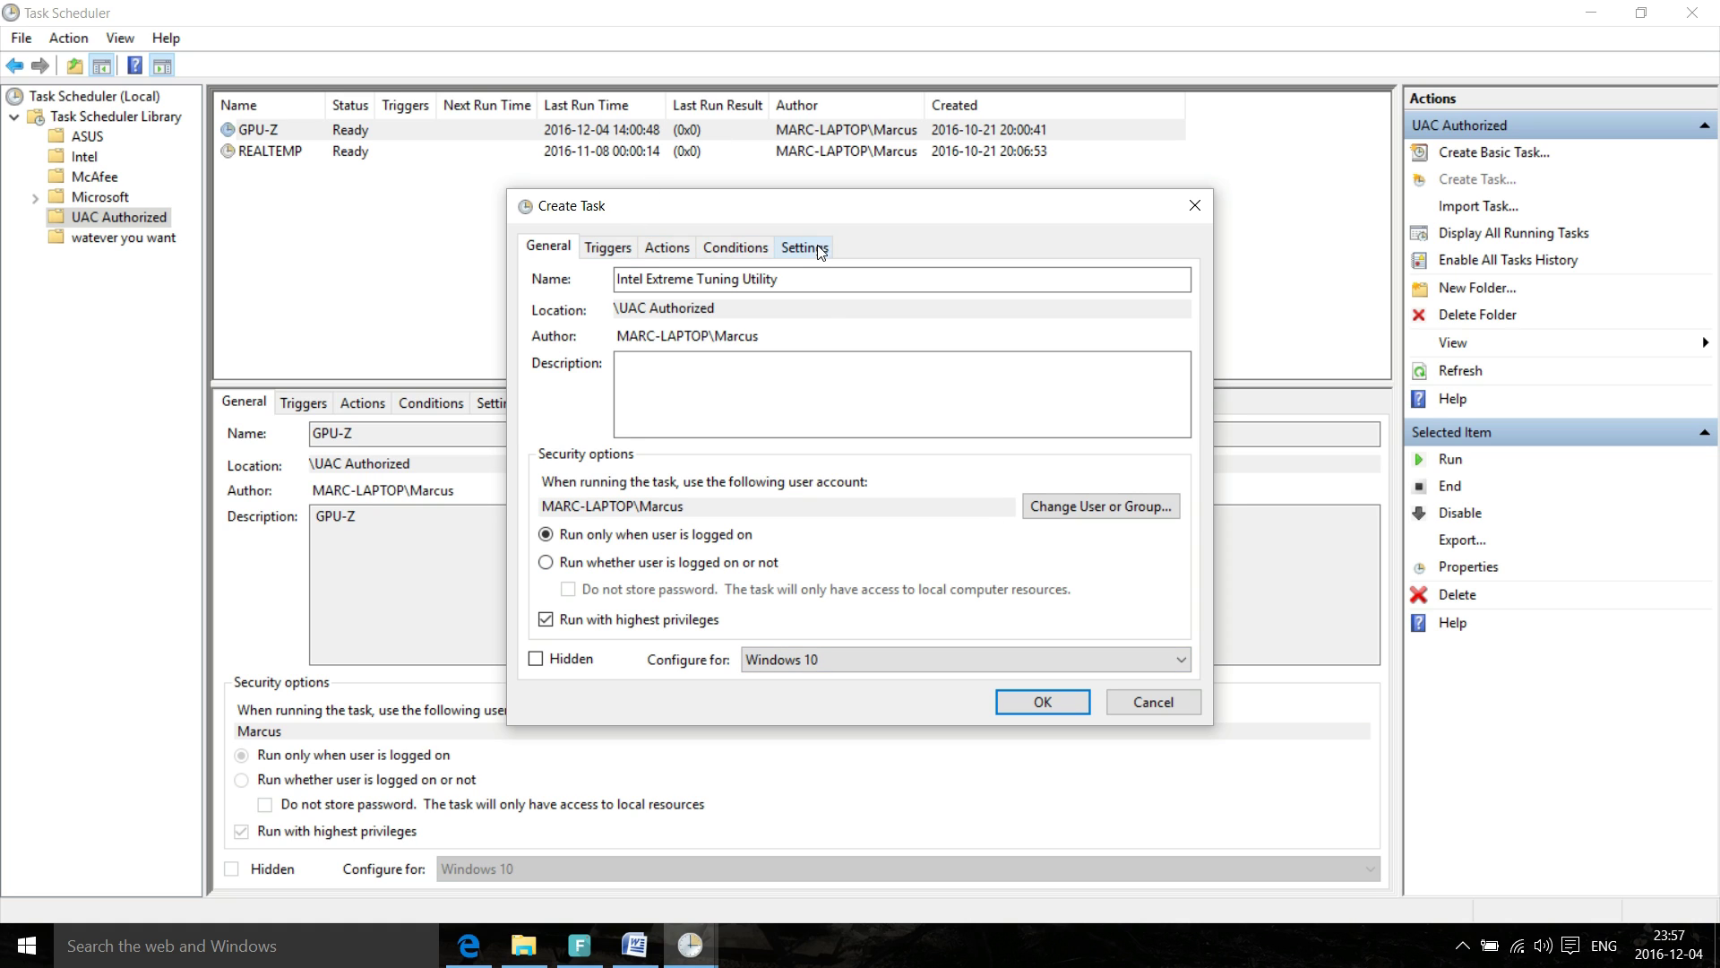
- Uncheck 'Start the task only if the computer is on AC power' under the task's Conditions
{"action": "left_click", "coordinate": [754, 243]}
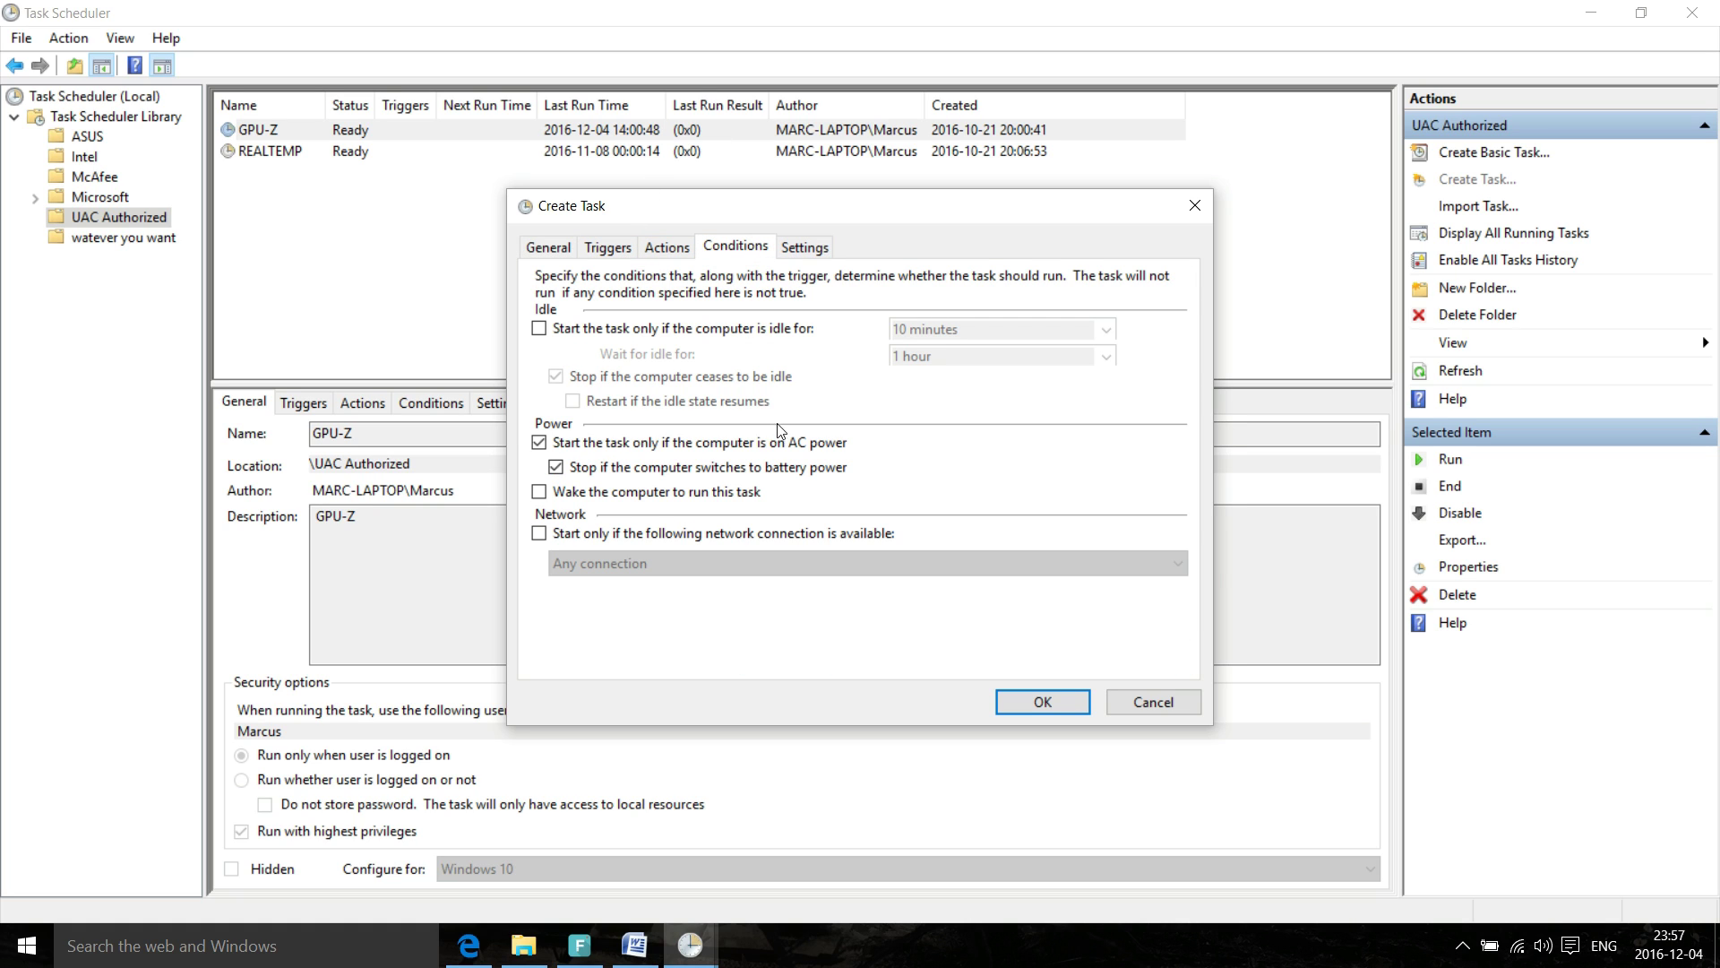
{"action": "left_click", "coordinate": [658, 444]}
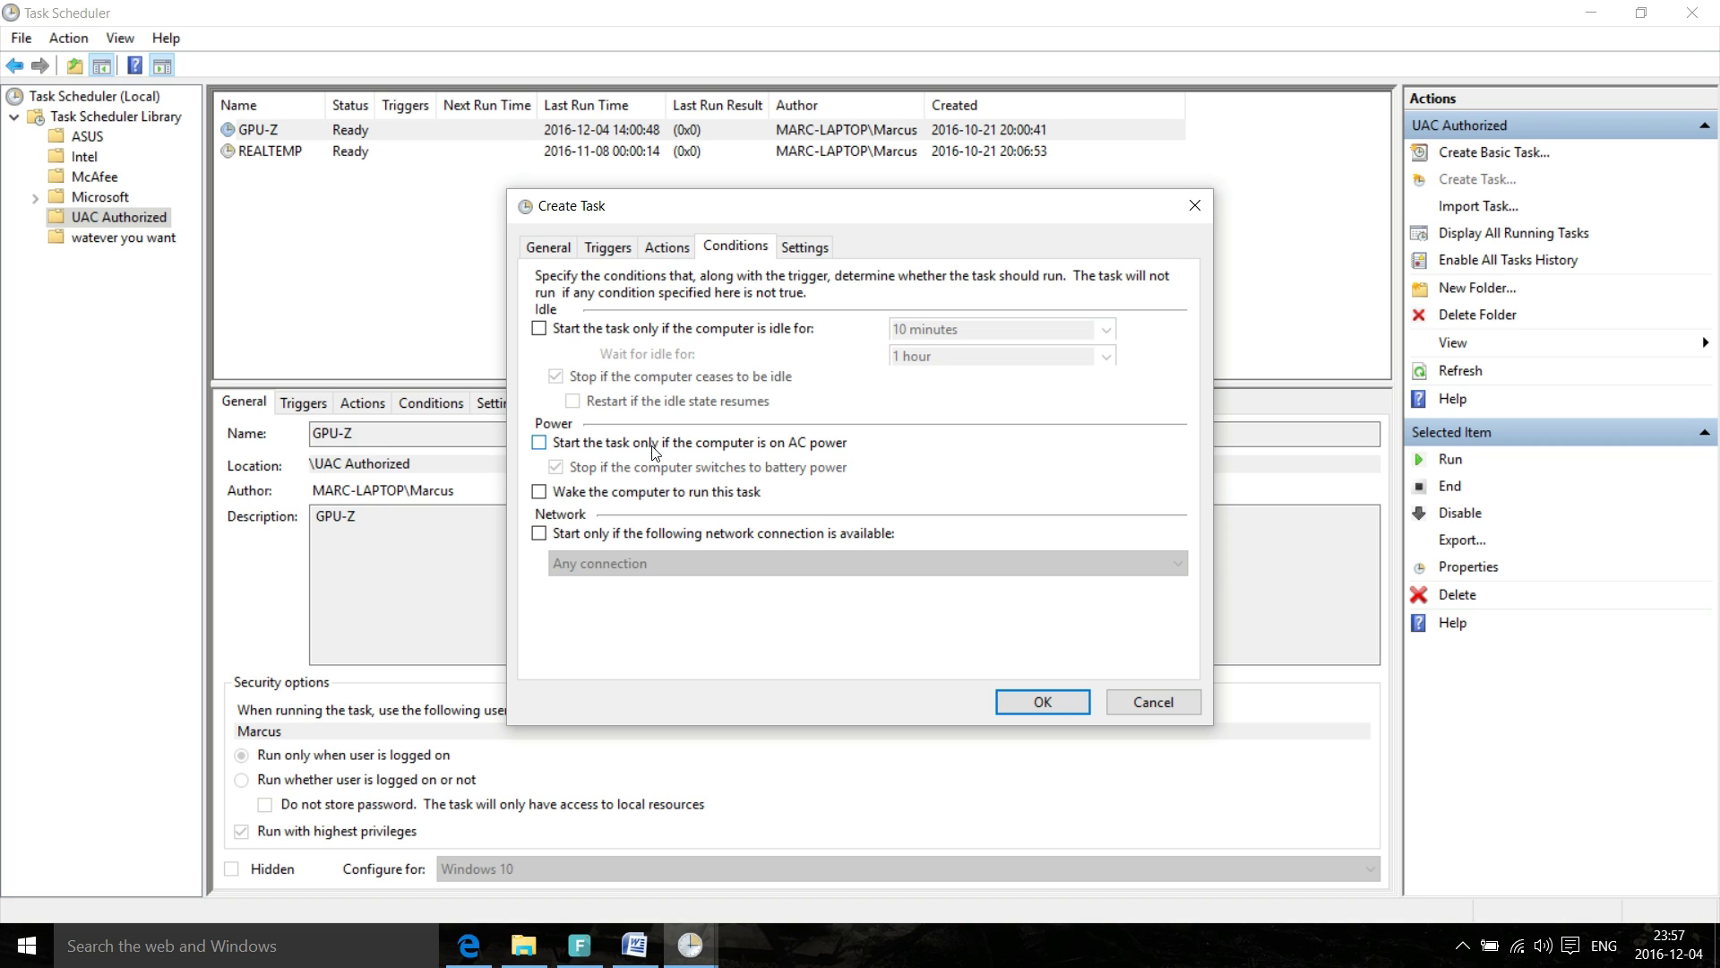
{"action": "left_click", "coordinate": [799, 251]}
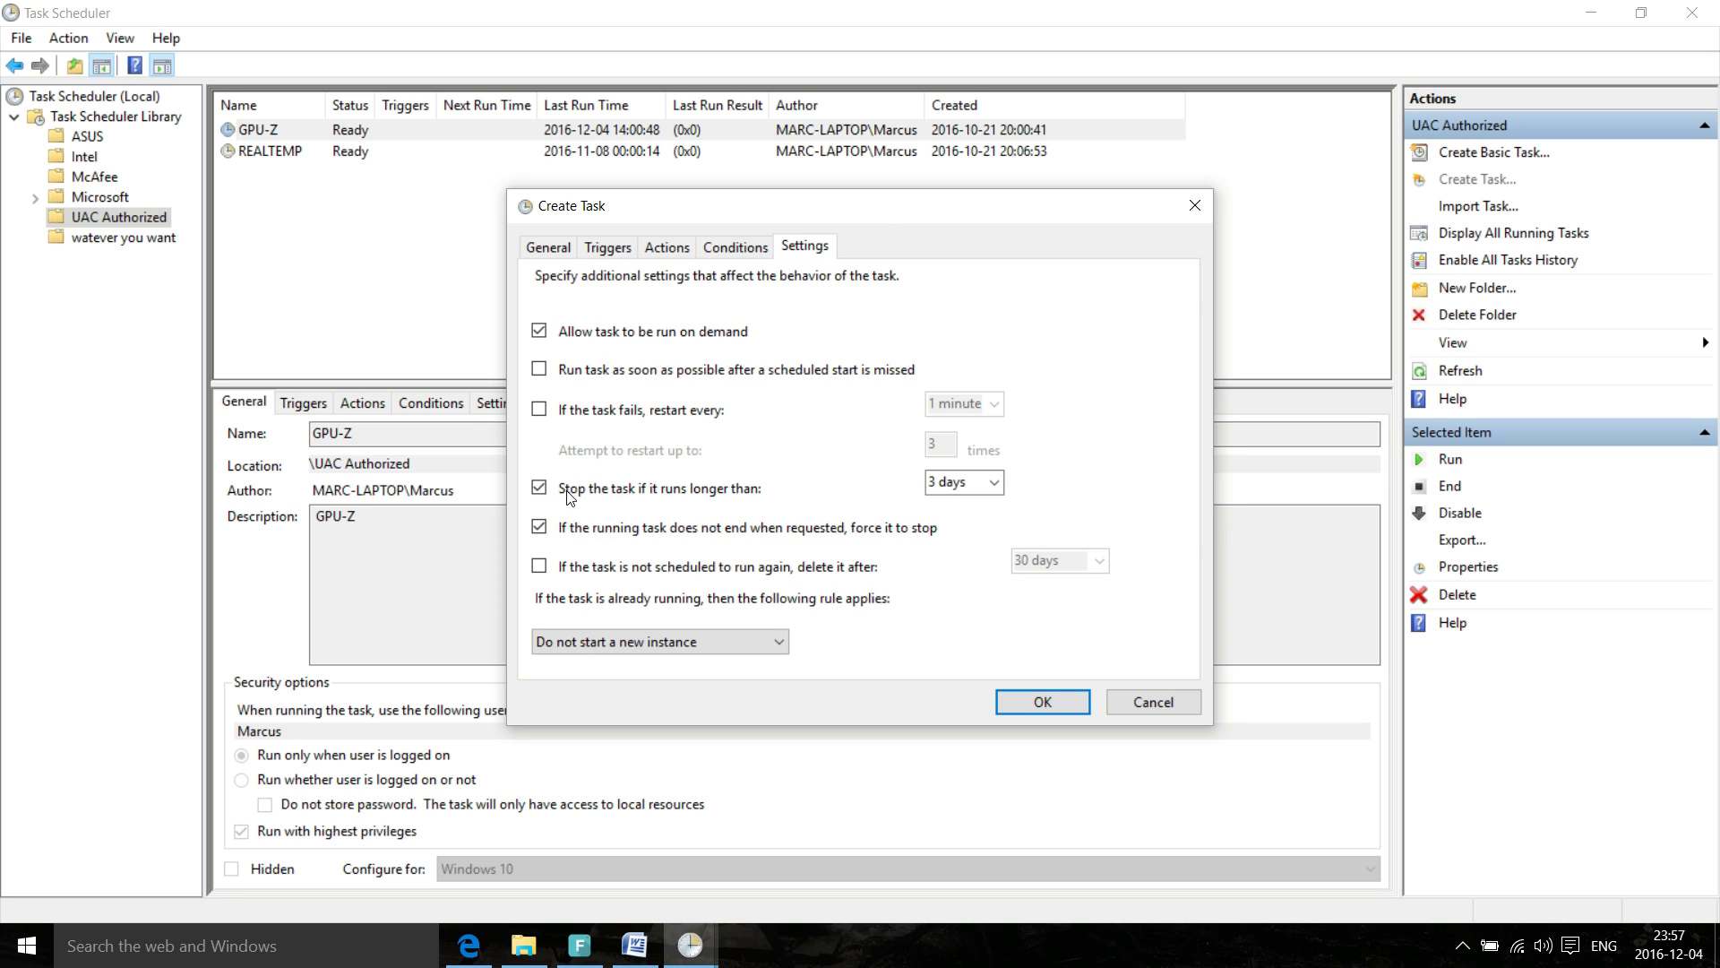
- Uncheck 'Stop the task if it runs longer than' and the forced stop, then try saving the task
{"action": "left_click", "coordinate": [540, 487]}
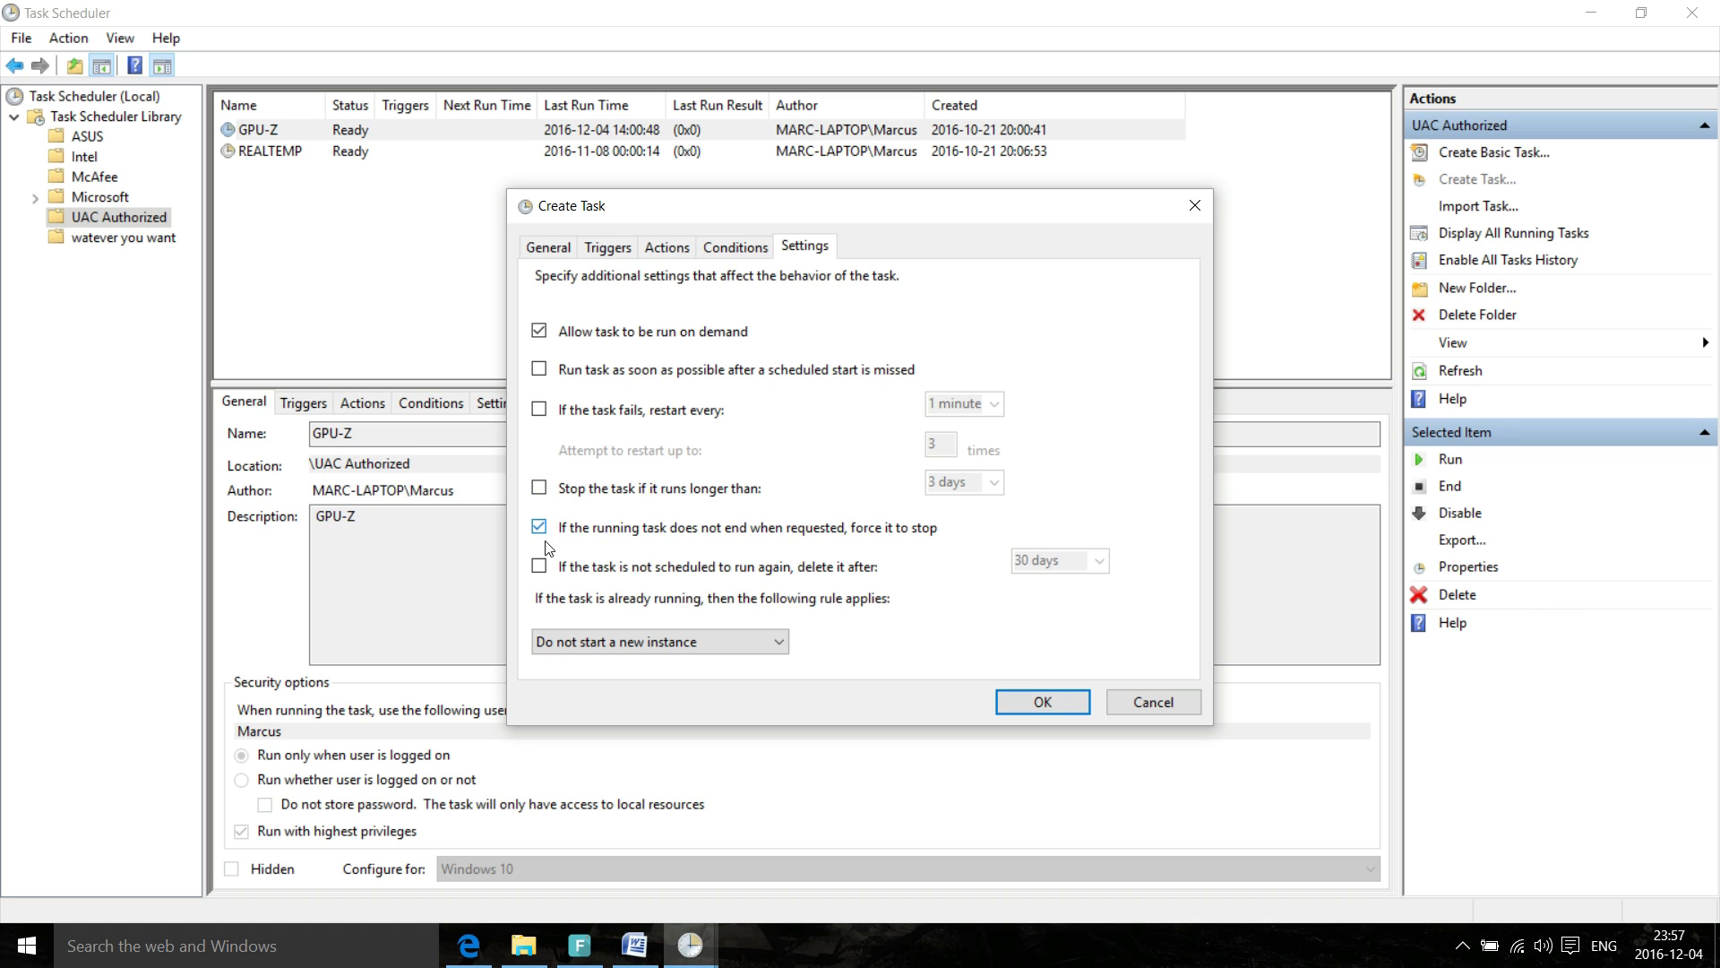
{"action": "left_click", "coordinate": [538, 527]}
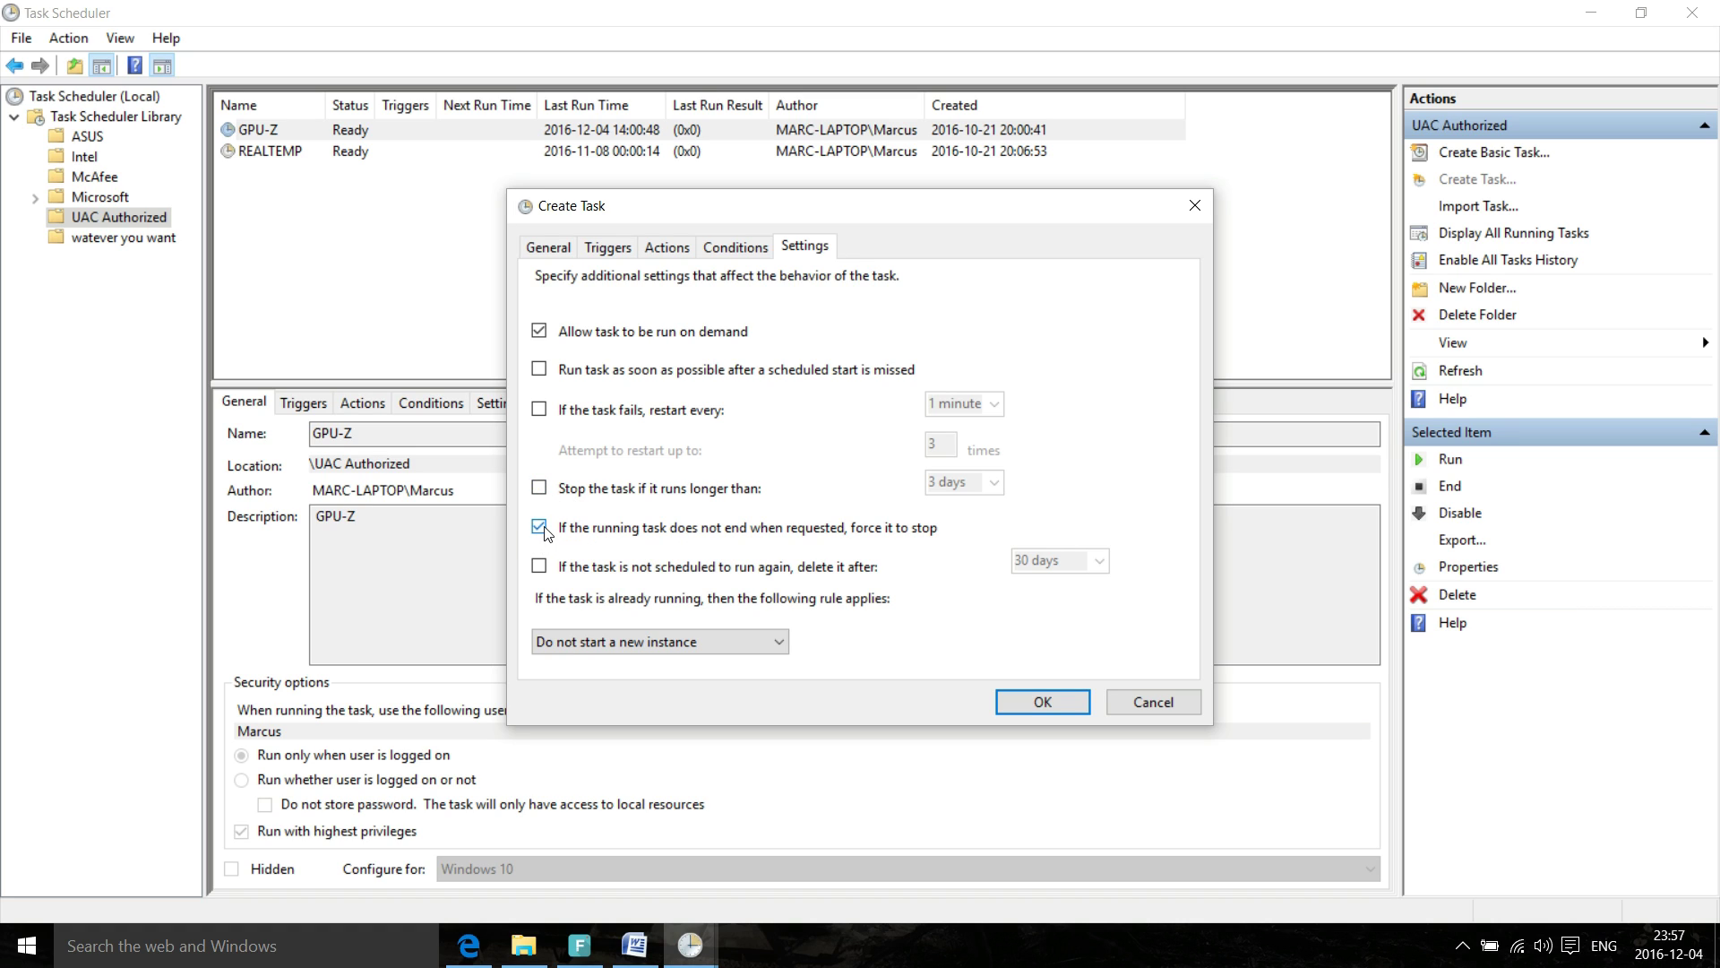
{"action": "left_click", "coordinate": [1029, 700]}
- Add a Start a program action pointing to PerfTune in the XTU Client folder
{"action": "left_click", "coordinate": [973, 550]}
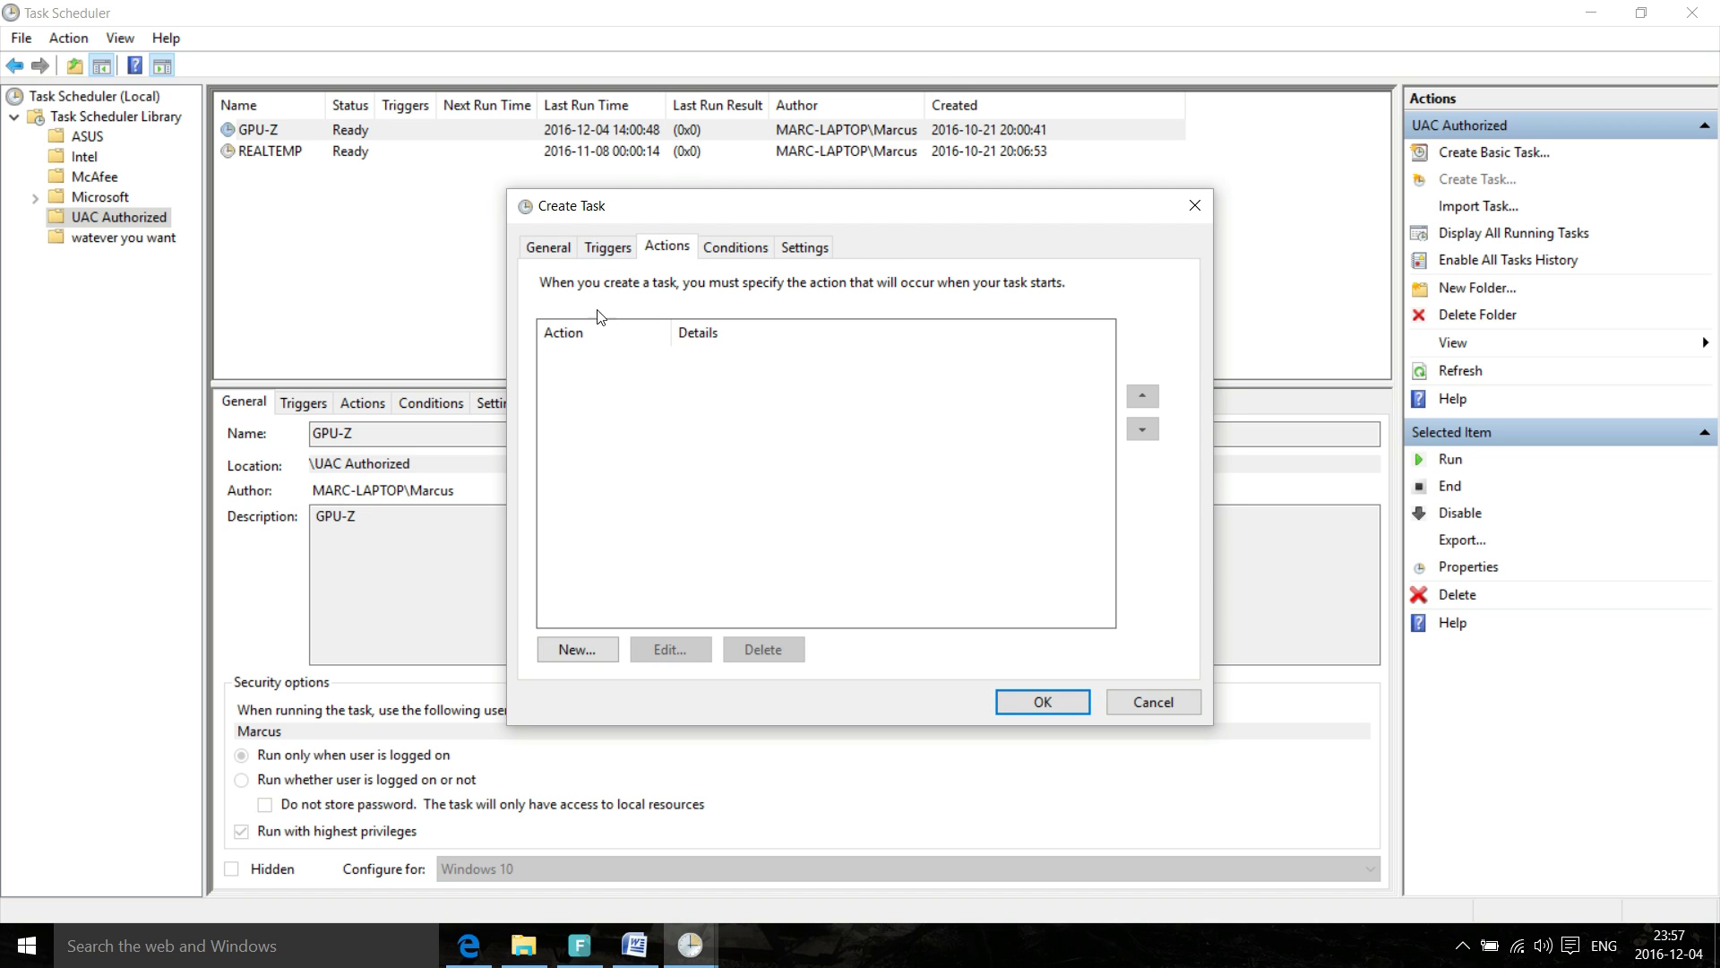
{"action": "left_click", "coordinate": [586, 645]}
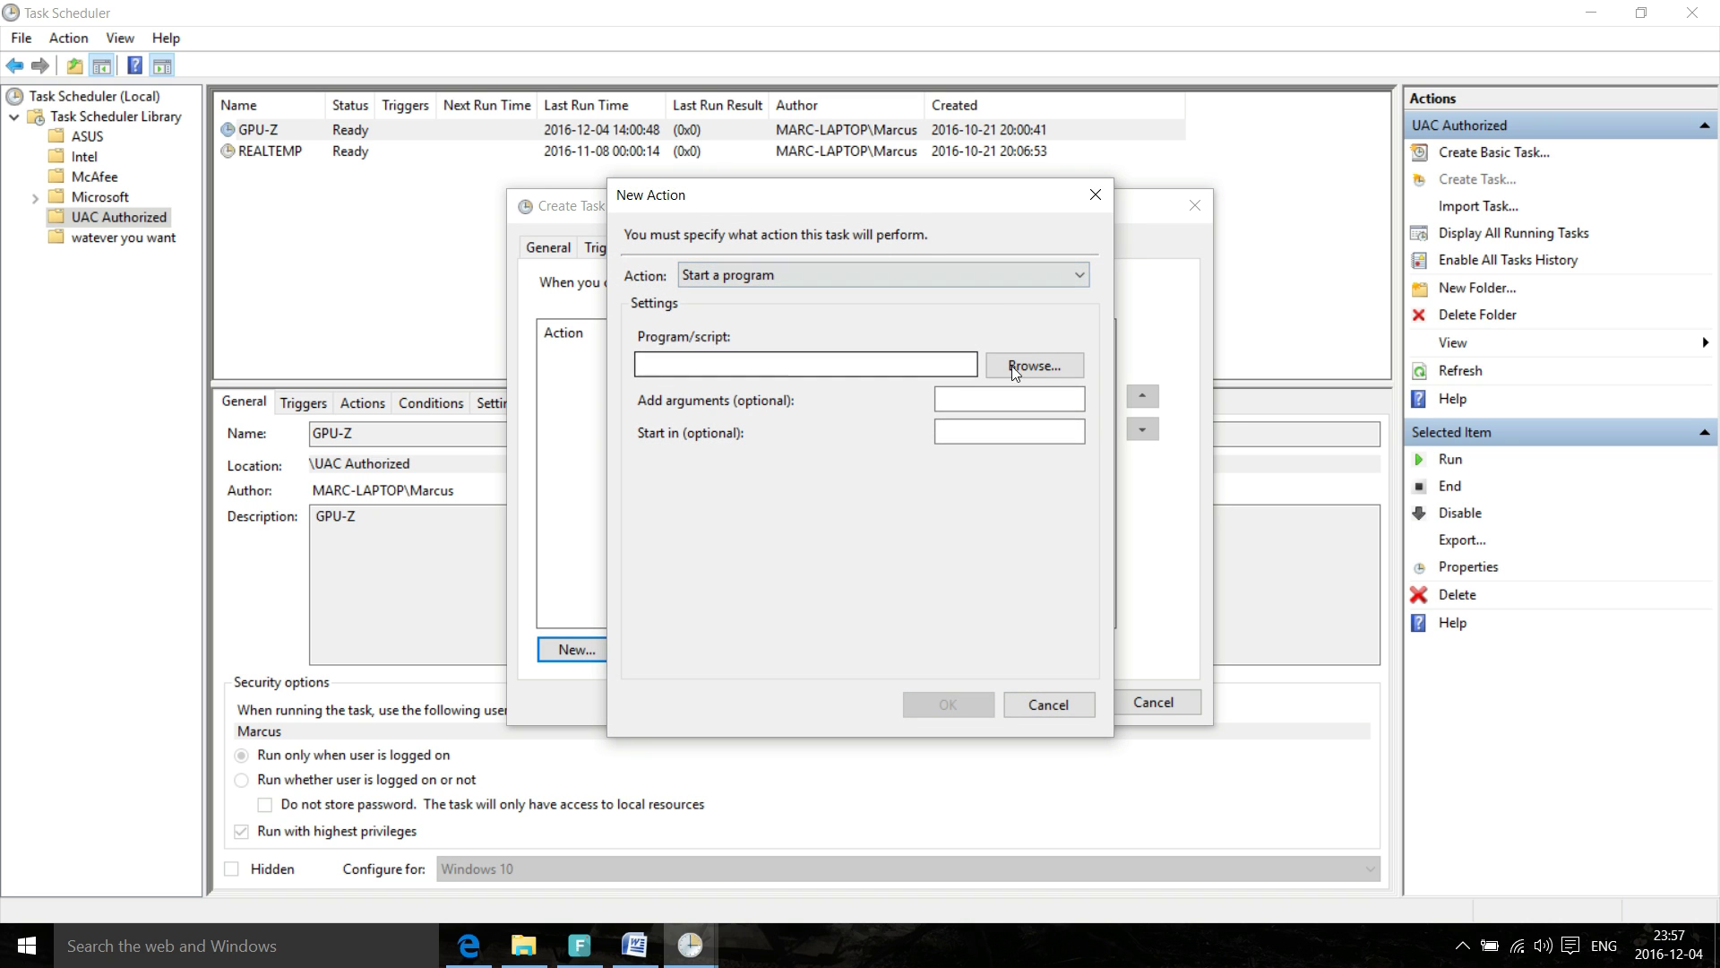
{"action": "left_click", "coordinate": [1045, 363]}
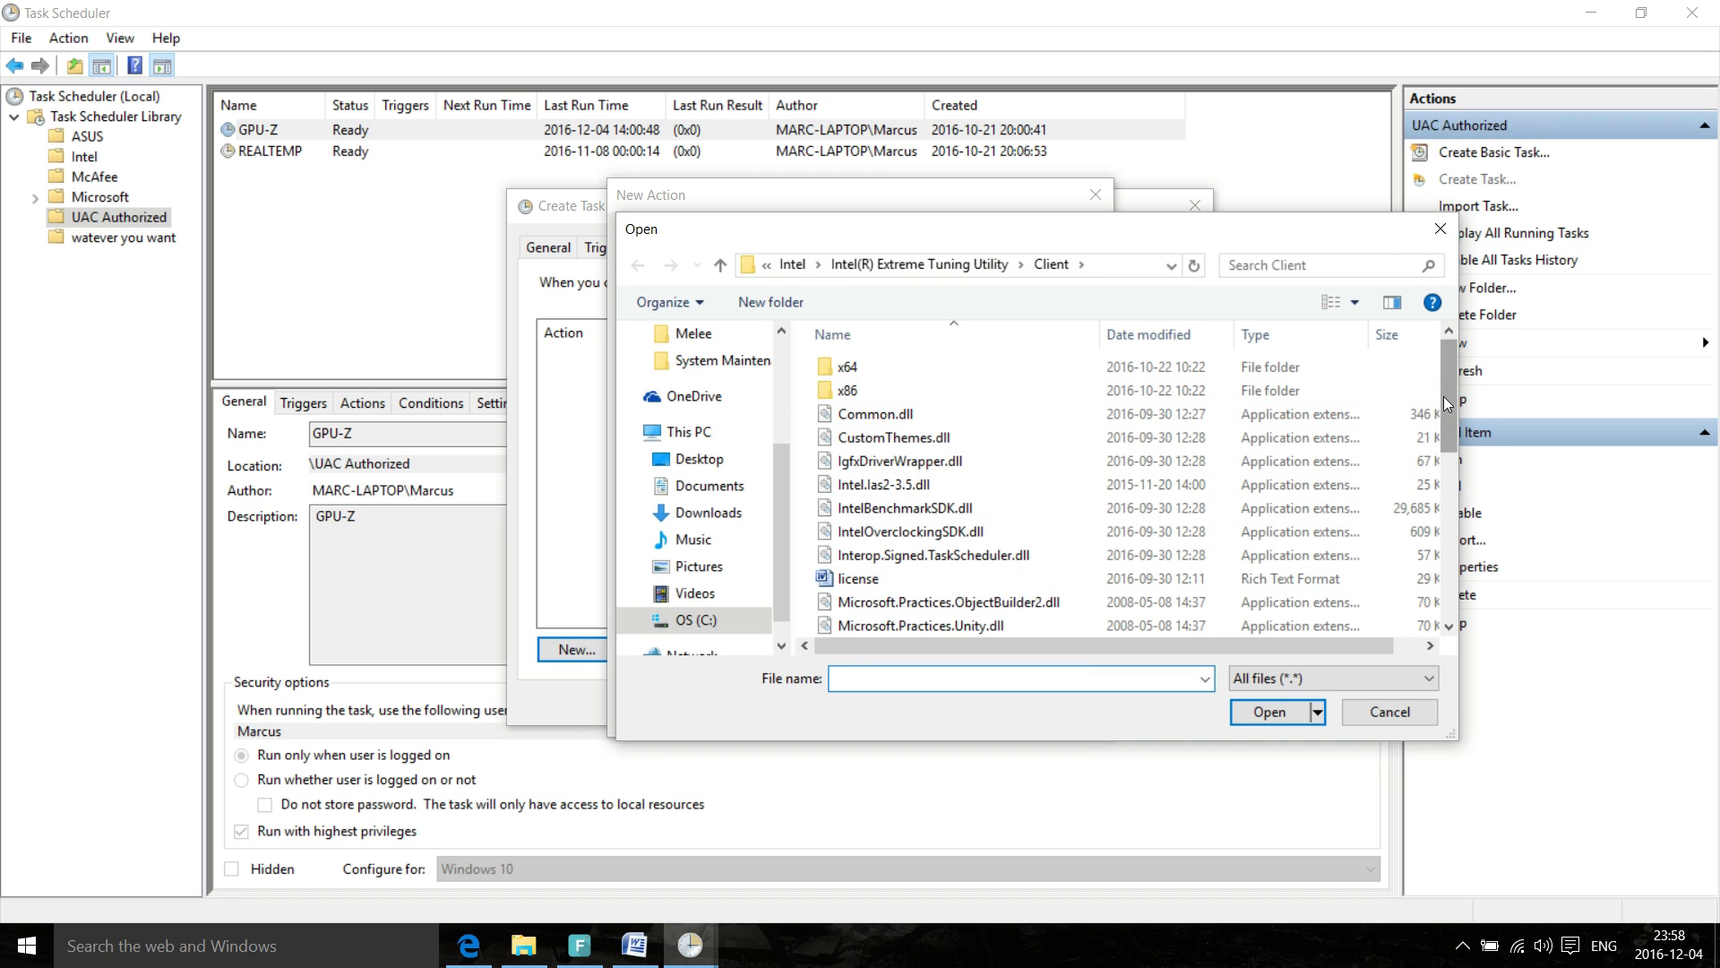
{"action": "scroll", "coordinate": [986, 502], "scroll_direction": "down", "scroll_amount": 3}
{"action": "double_click", "coordinate": [842, 475]}
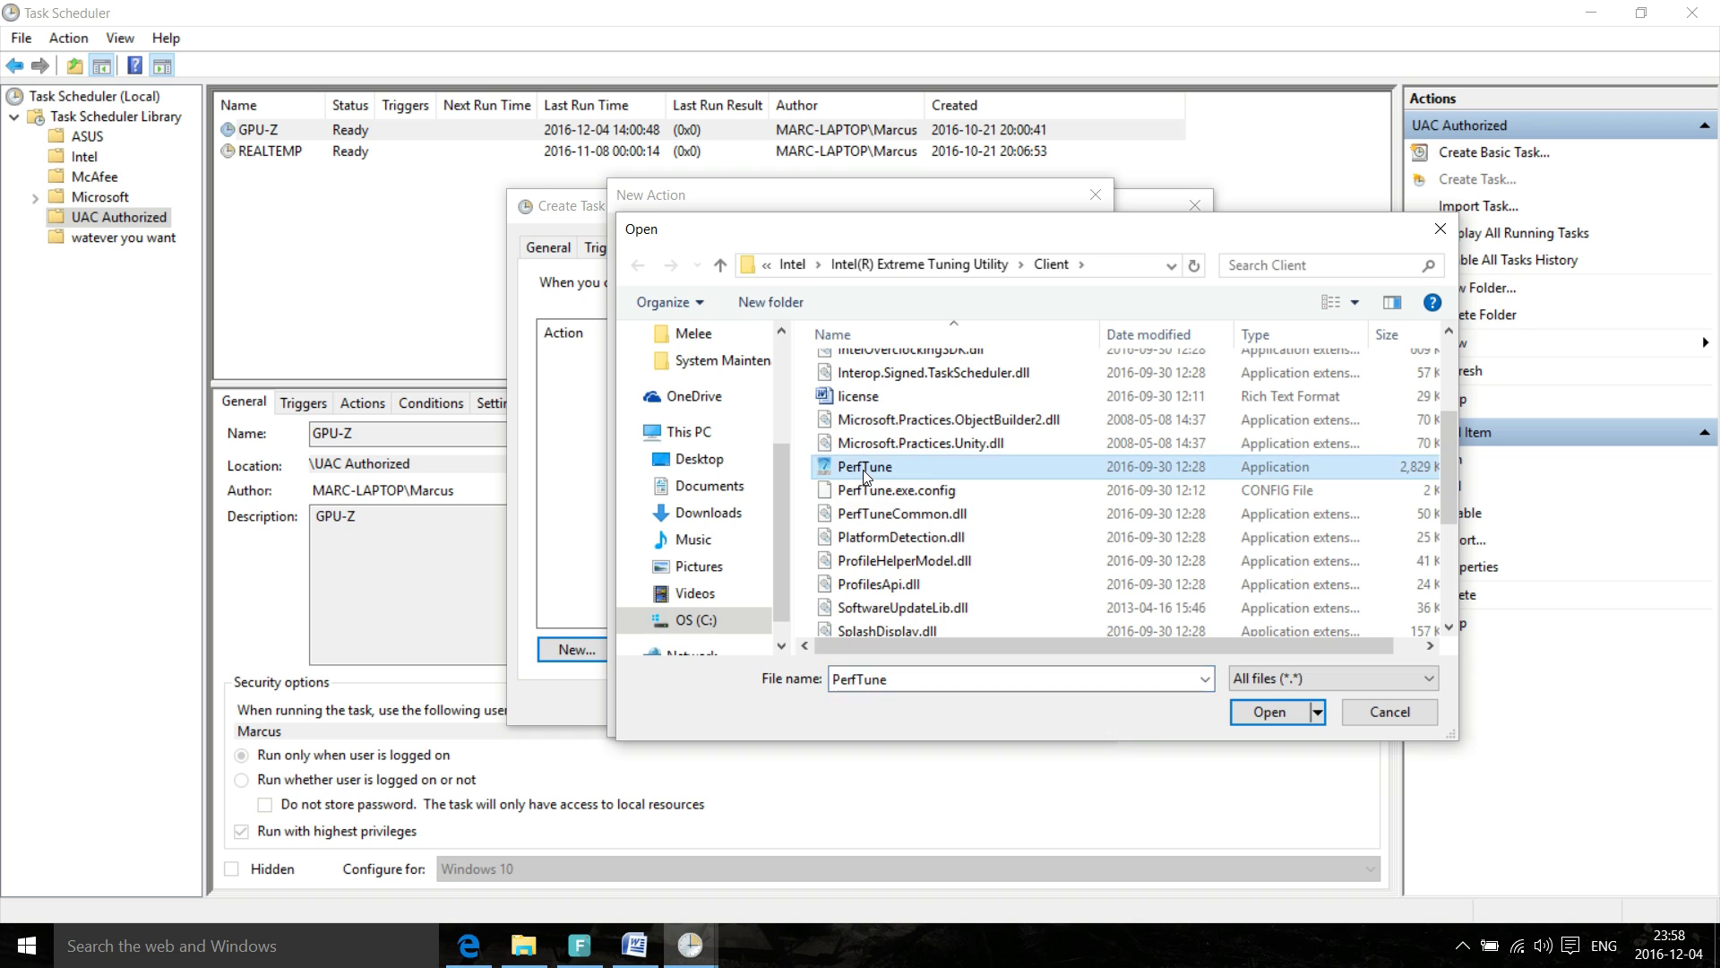
{"action": "left_click", "coordinate": [941, 708]}
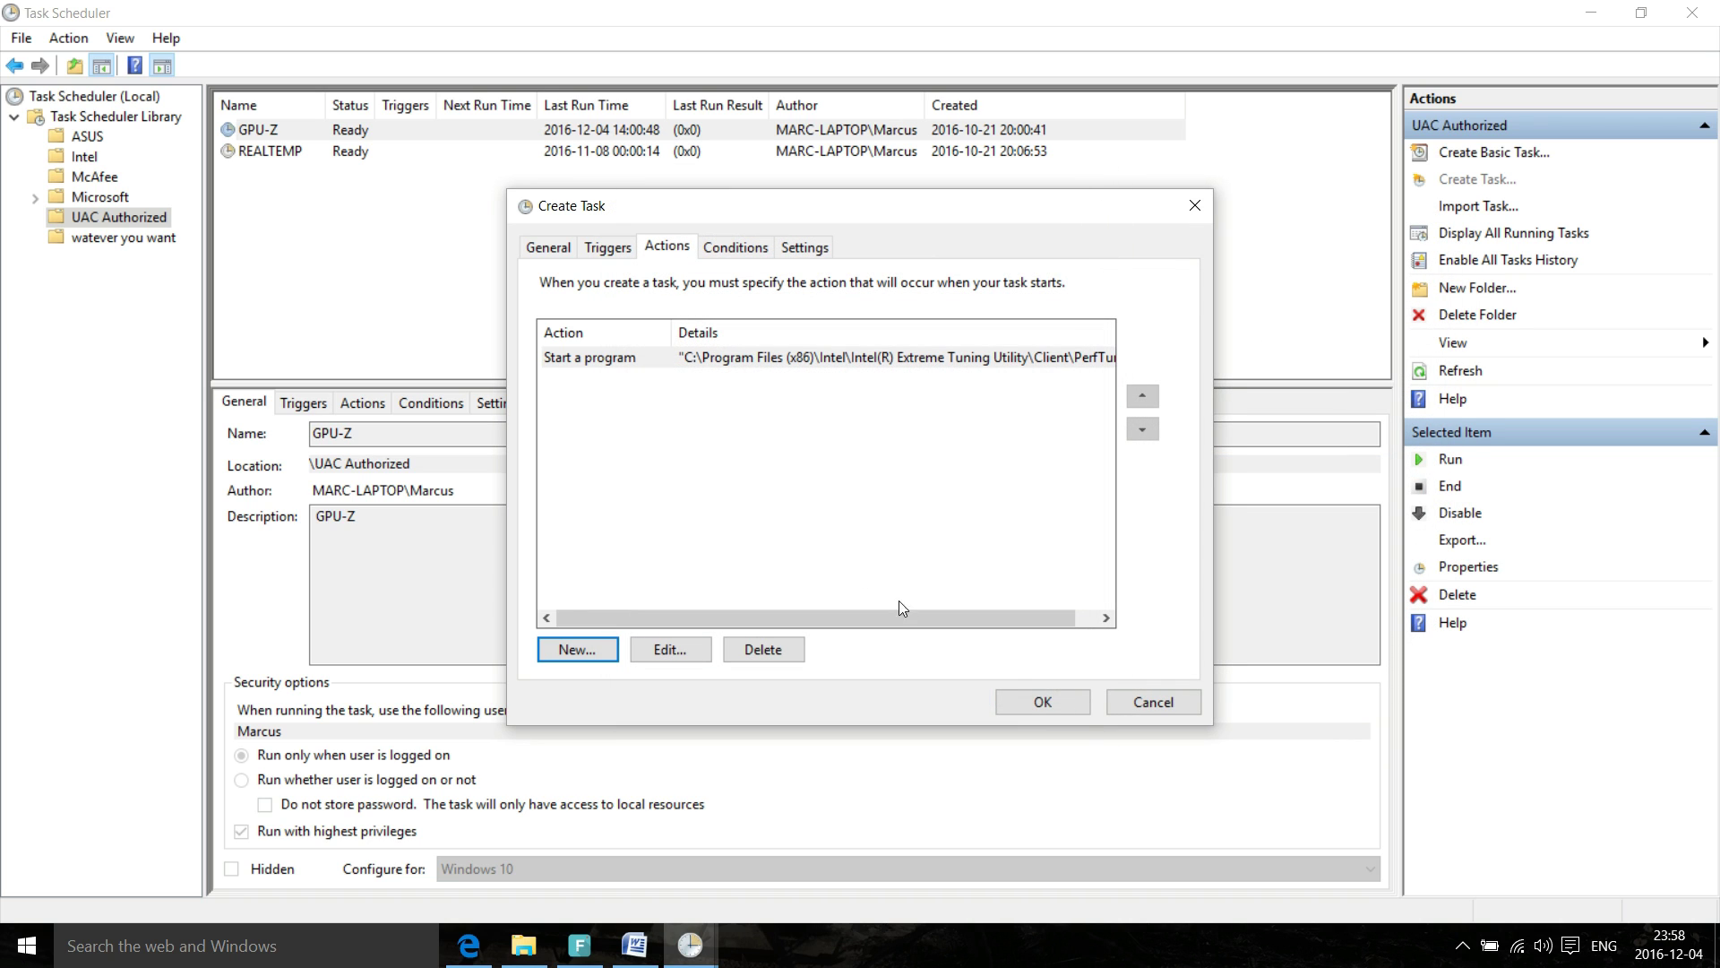
- Save the task, widen the Name column, and run the Intel Extreme Tuning Utility task
{"action": "left_click", "coordinate": [1042, 702]}
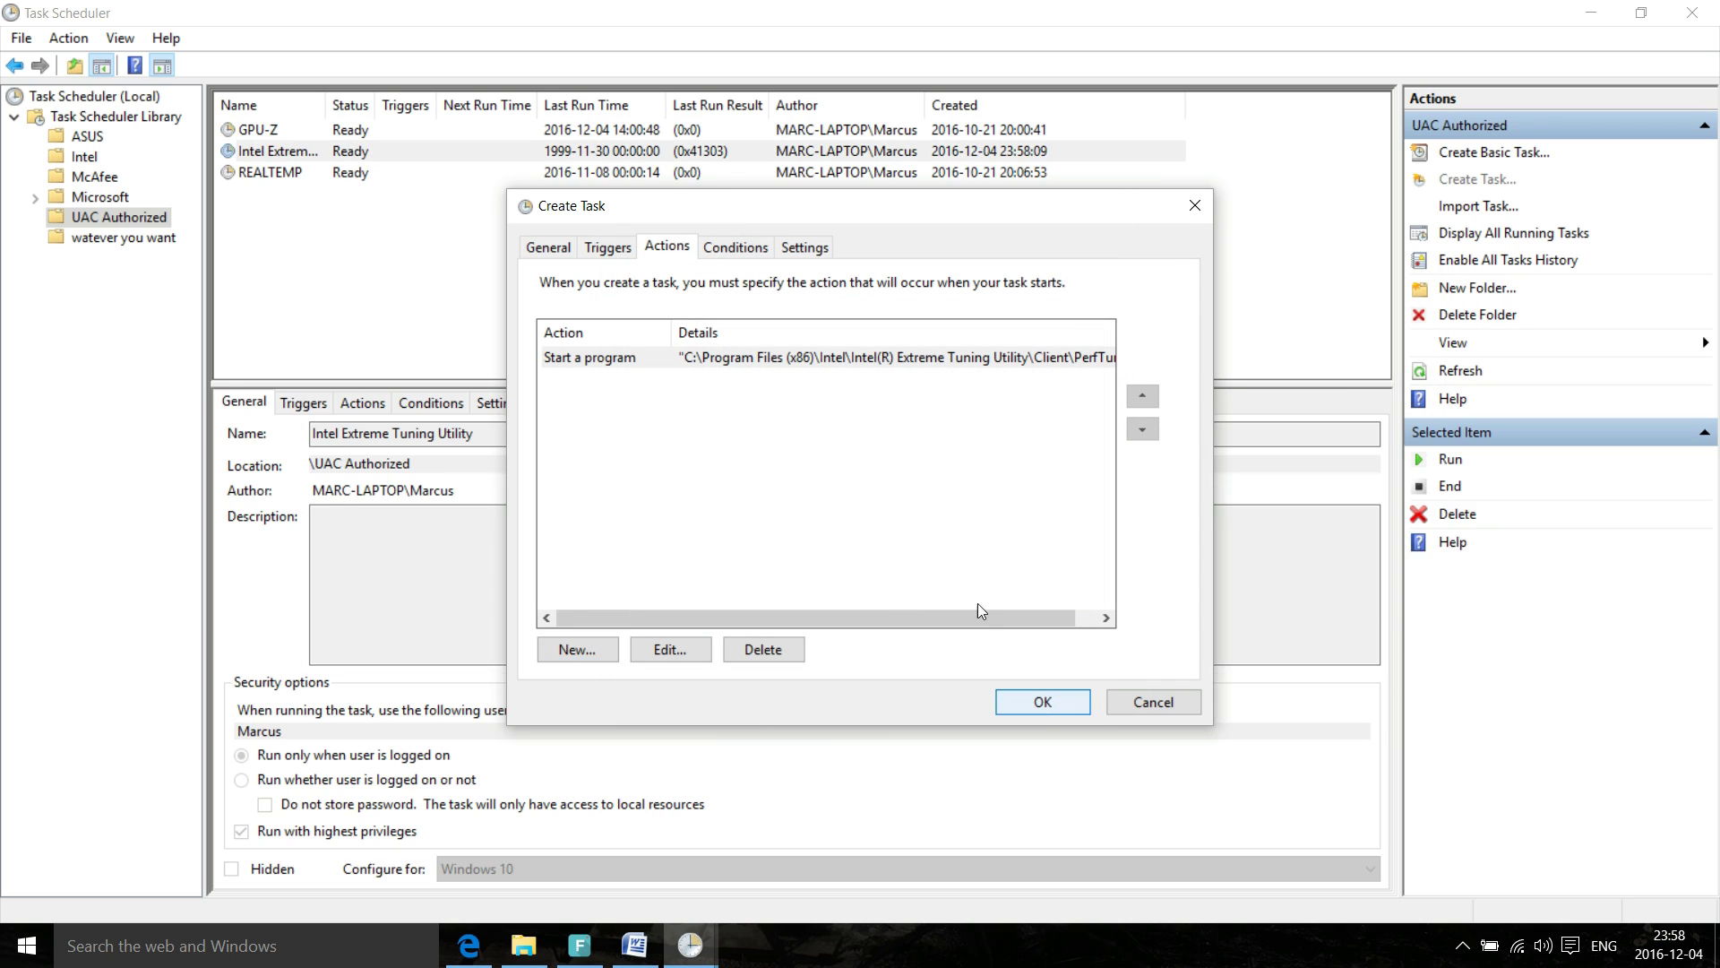
{"action": "double_click", "coordinate": [326, 105]}
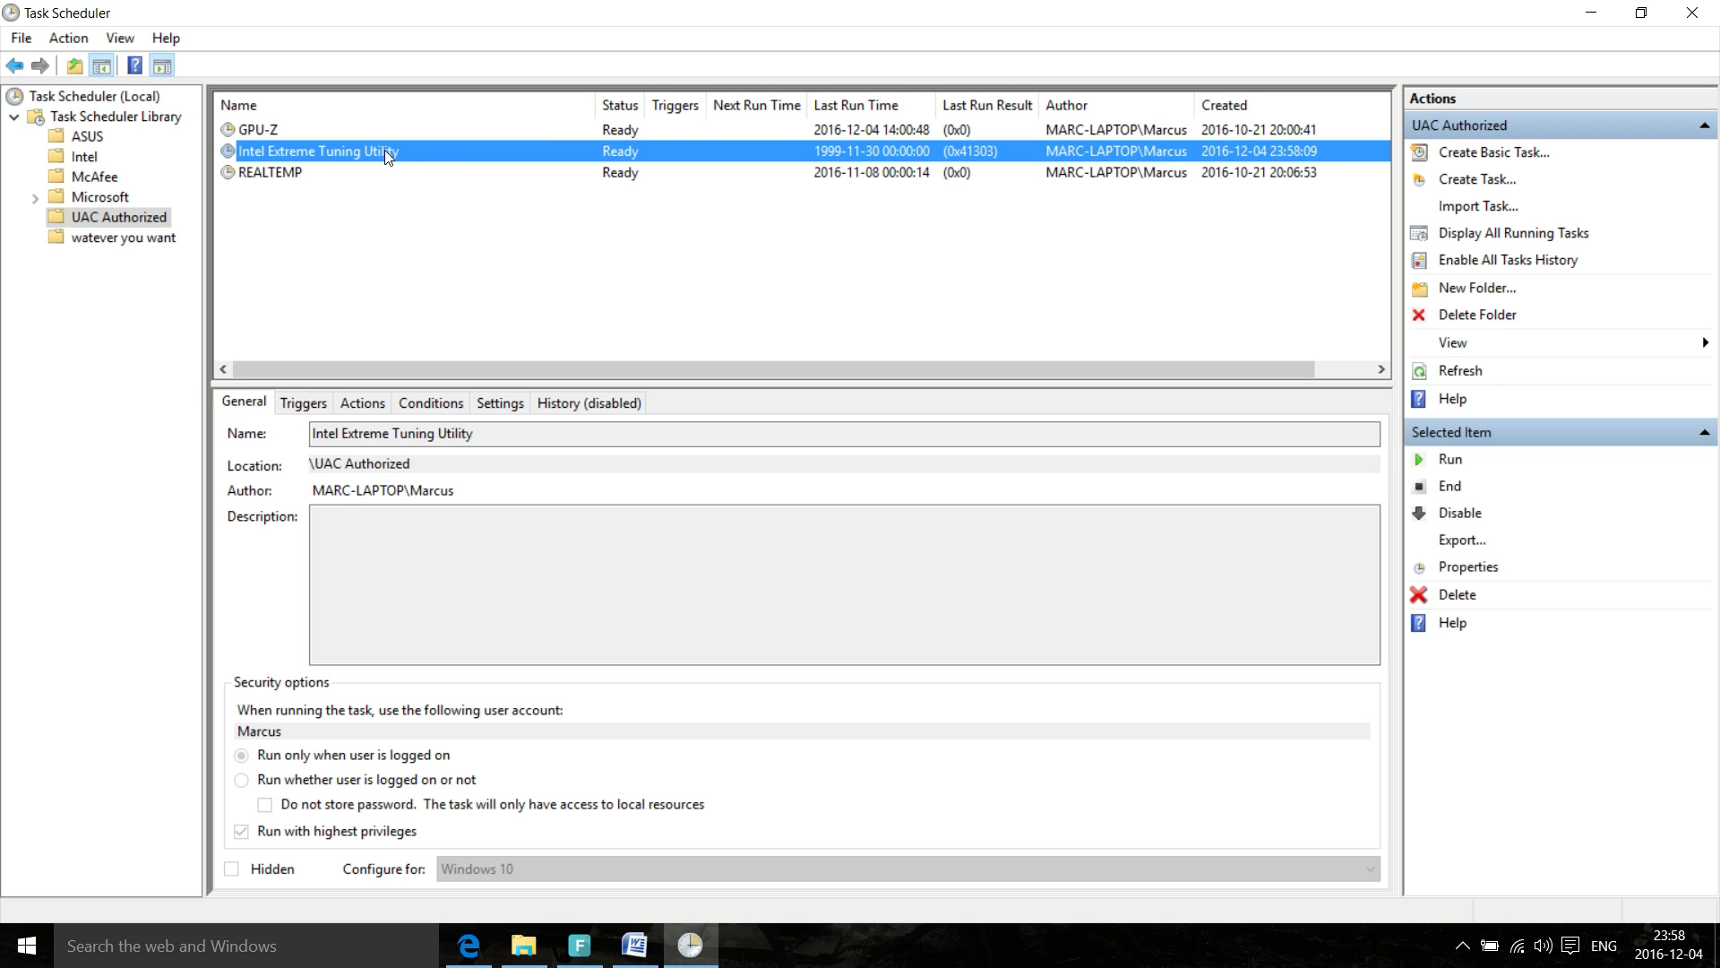
{"action": "right_click", "coordinate": [338, 172]}
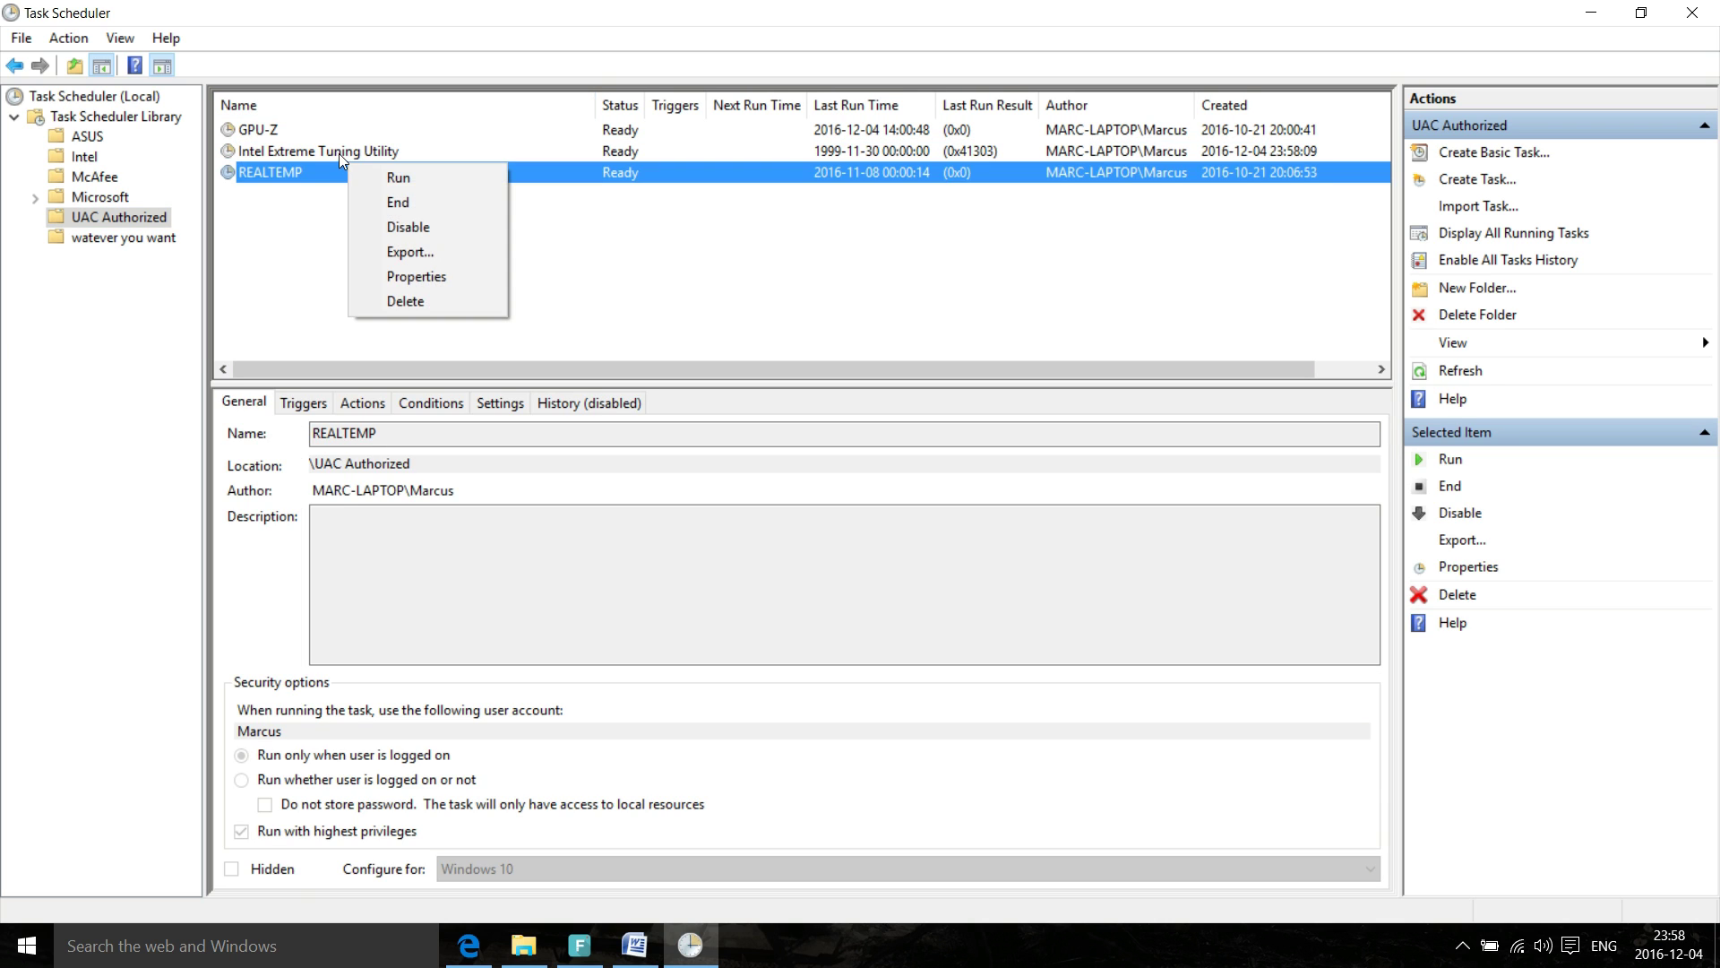
{"action": "right_click", "coordinate": [336, 151]}
{"action": "left_click", "coordinate": [395, 166]}
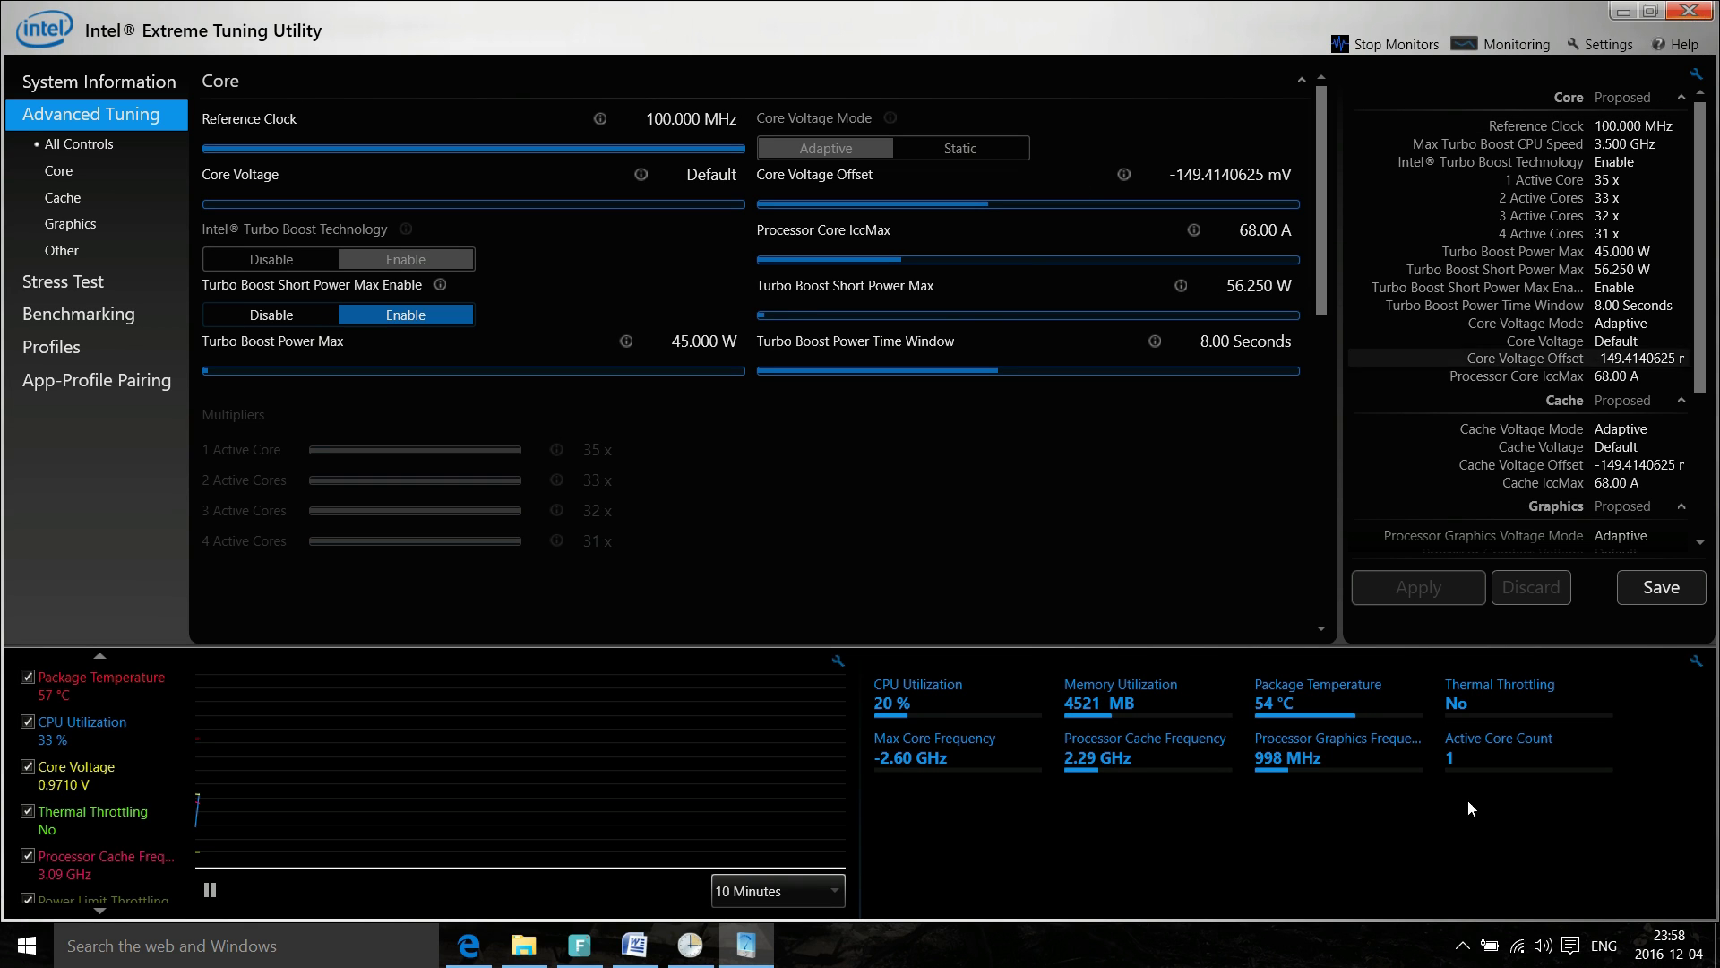
- Exit Intel Extreme Tuning Utility from its hidden tray icon
{"action": "left_click", "coordinate": [1463, 946]}
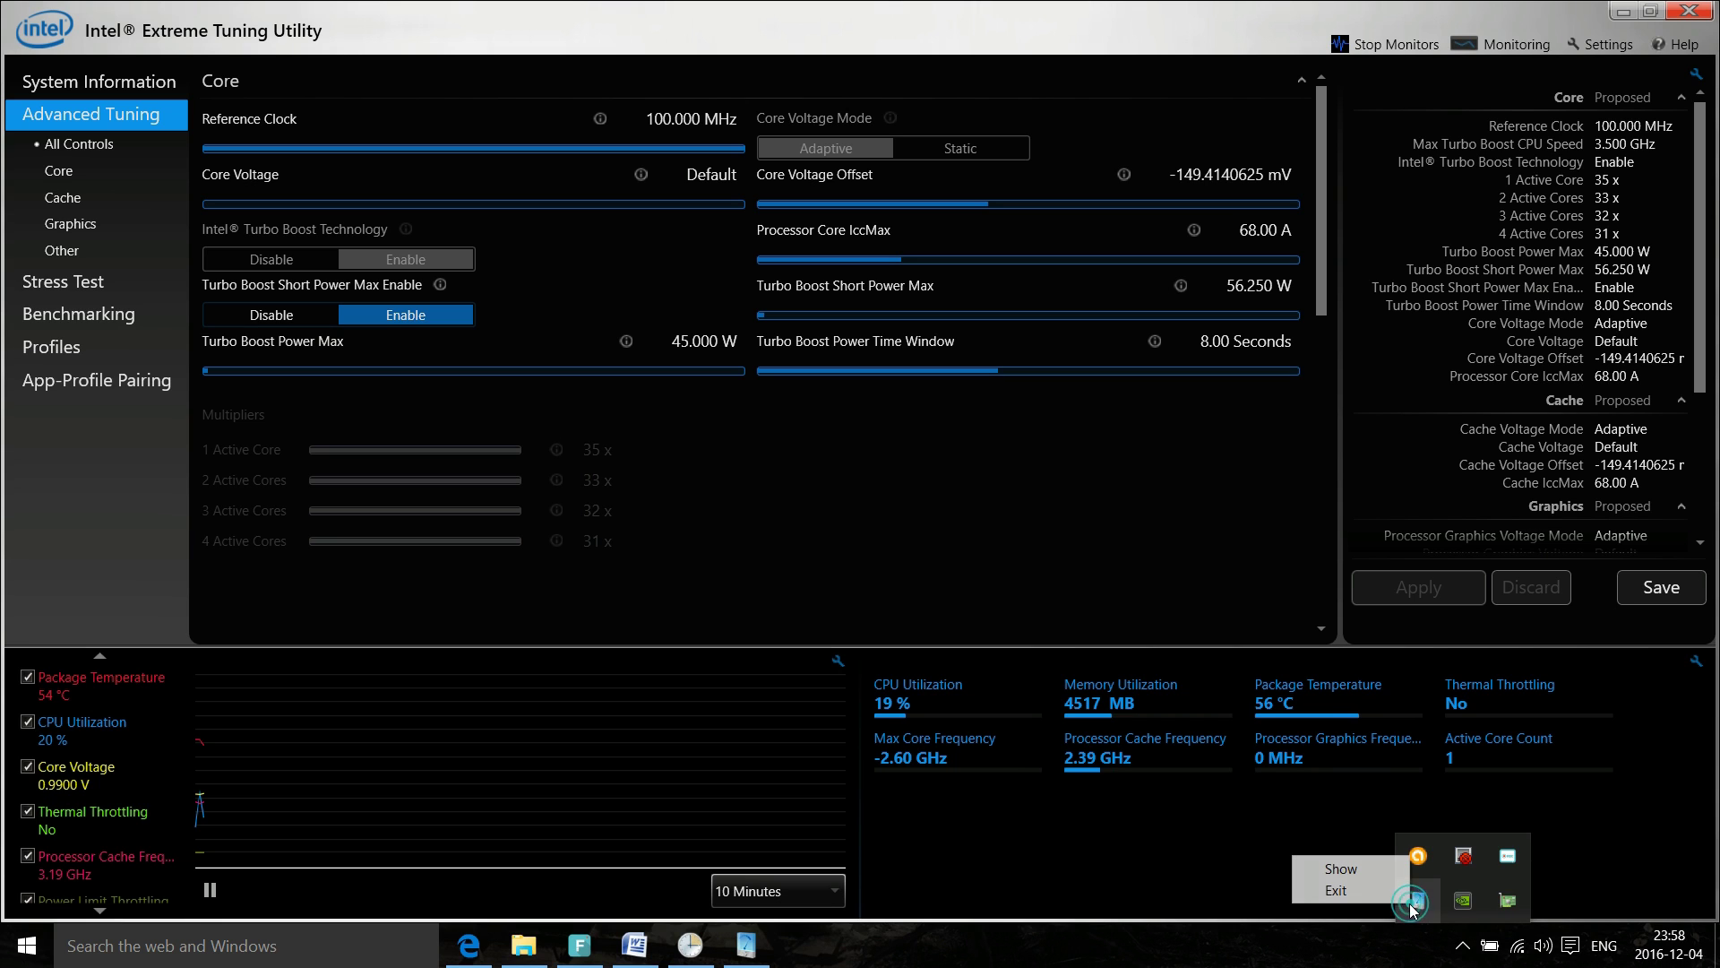
{"action": "right_click", "coordinate": [1415, 903]}
{"action": "left_click", "coordinate": [1411, 896]}
{"action": "left_click", "coordinate": [880, 251]}
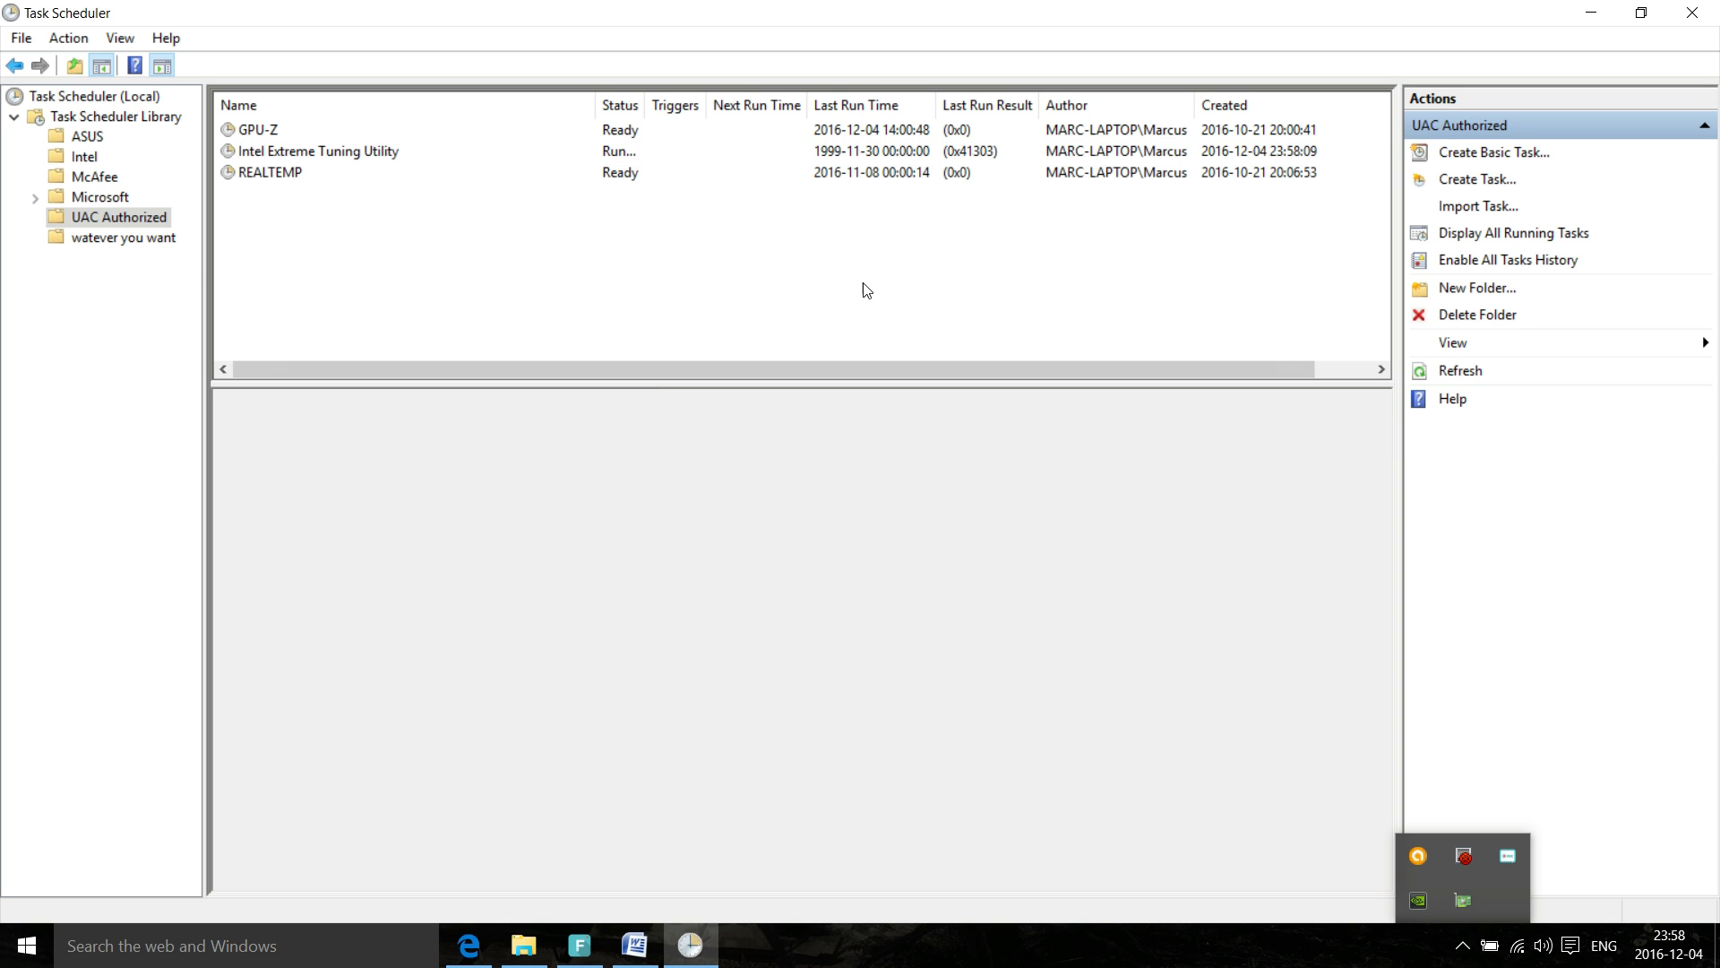
- Minimize Task Scheduler and start a New > Shortcut wizard on the desktop
{"action": "left_click", "coordinate": [1593, 14]}
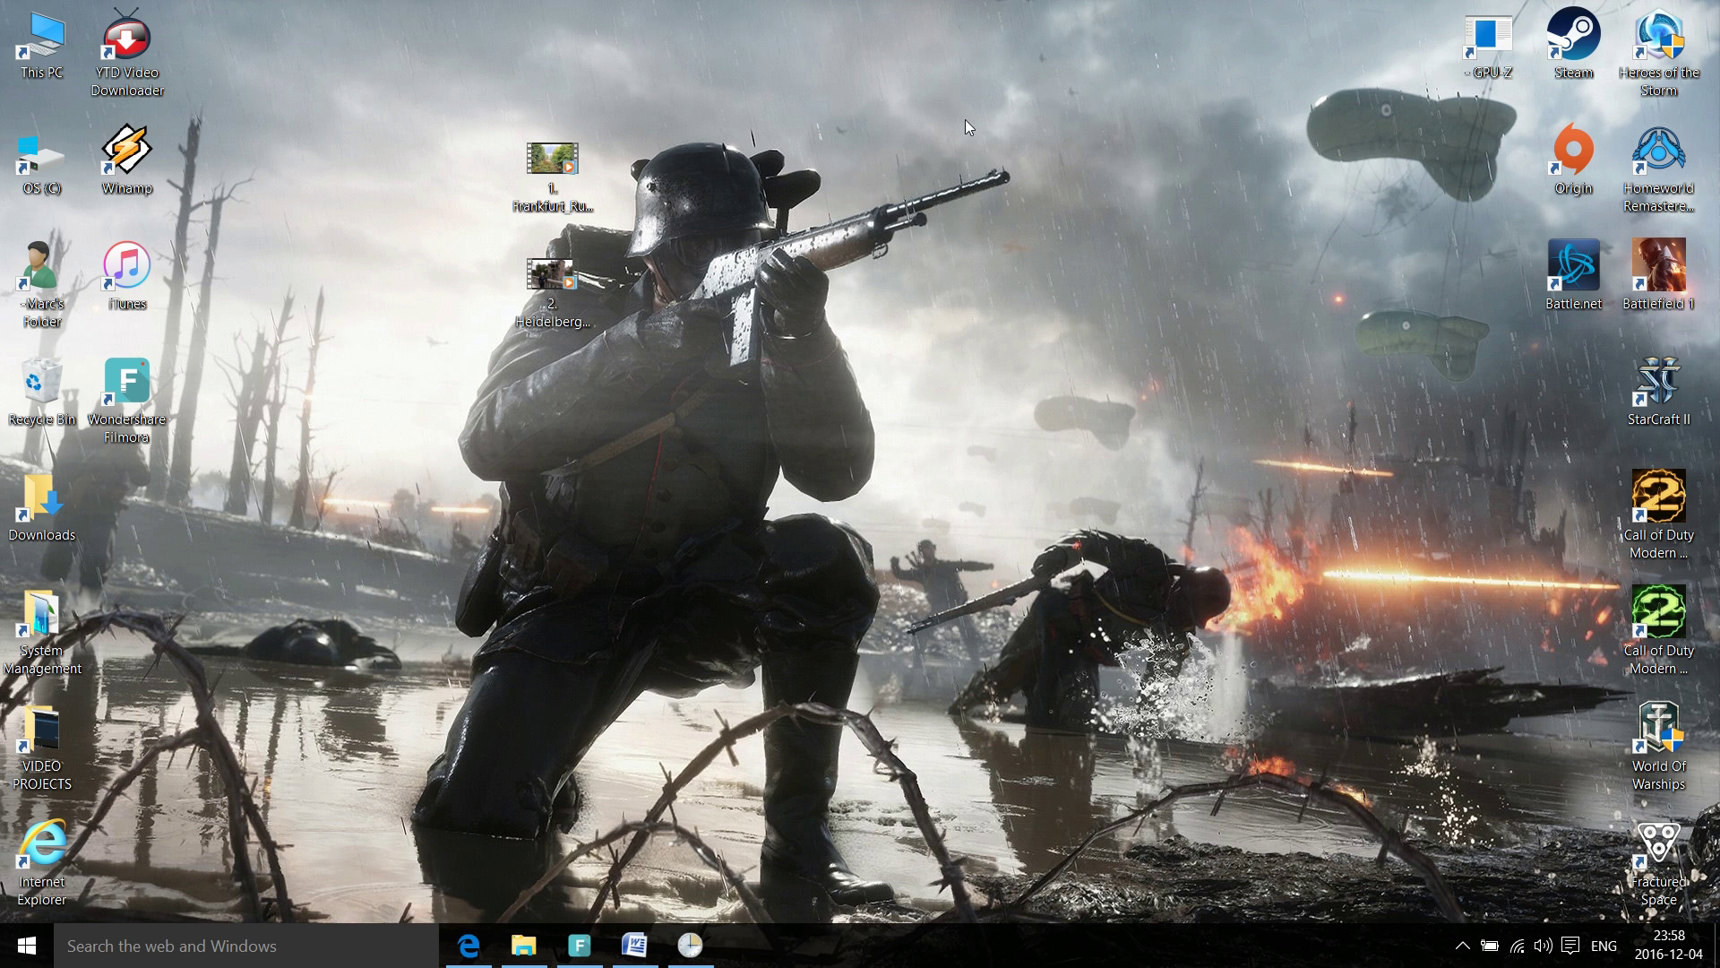
{"action": "right_click", "coordinate": [955, 117]}
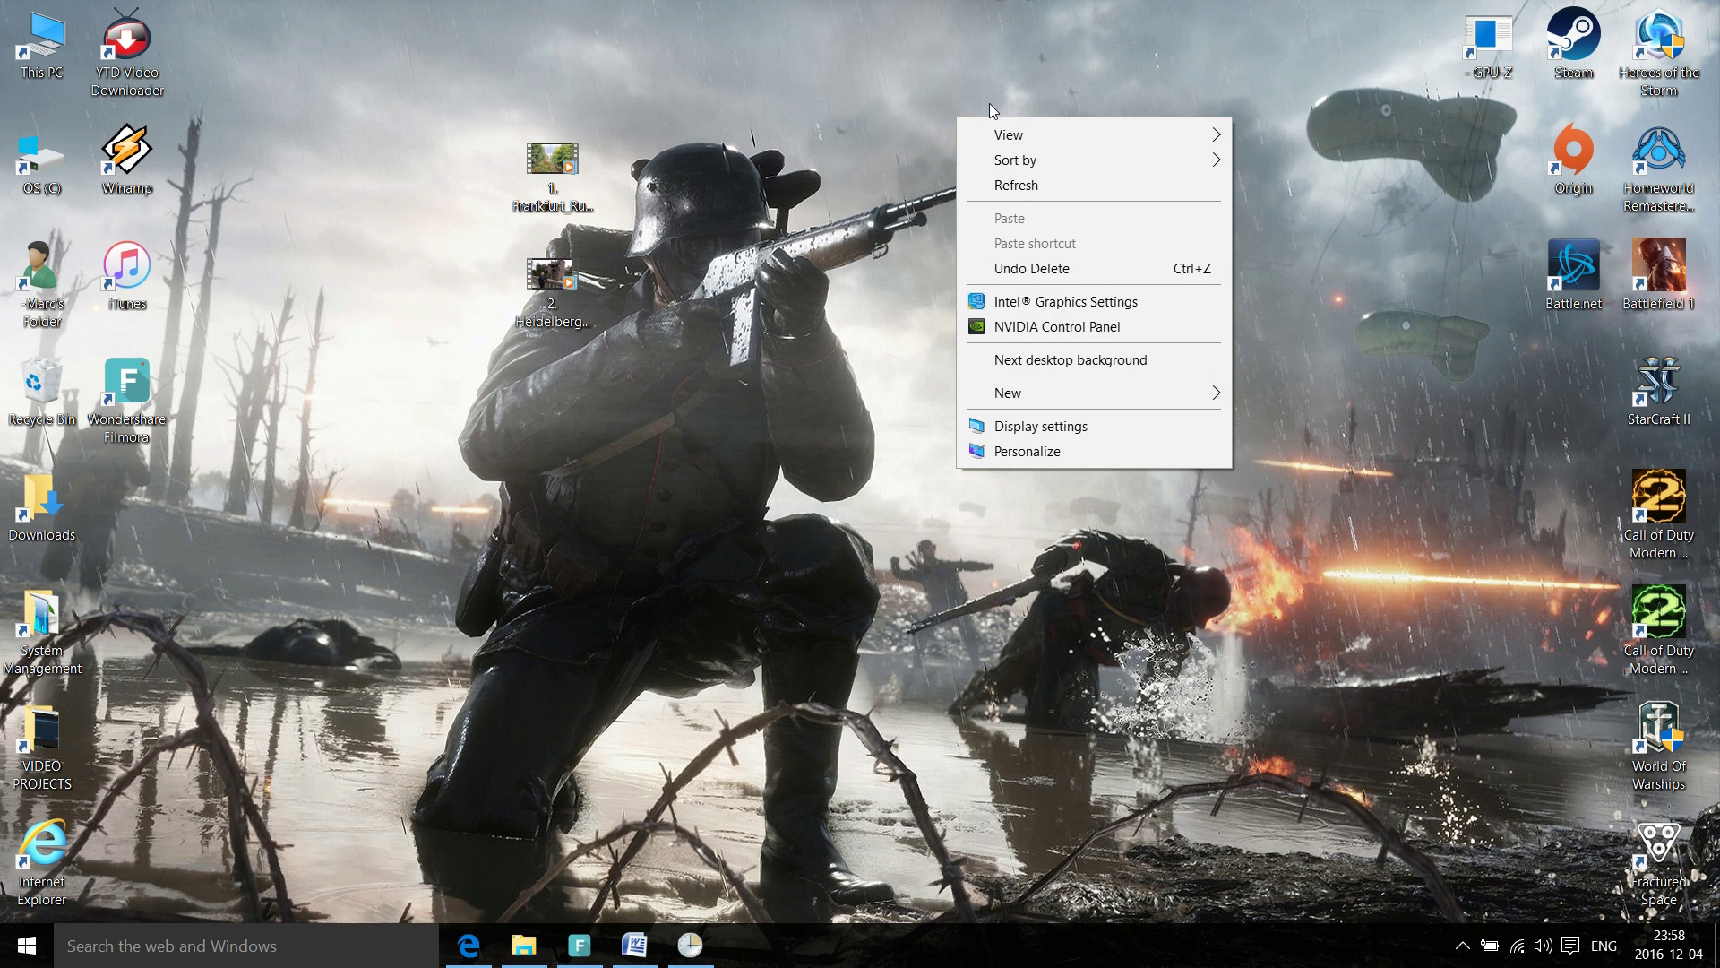
{"action": "mouse_move", "coordinate": [1065, 391]}
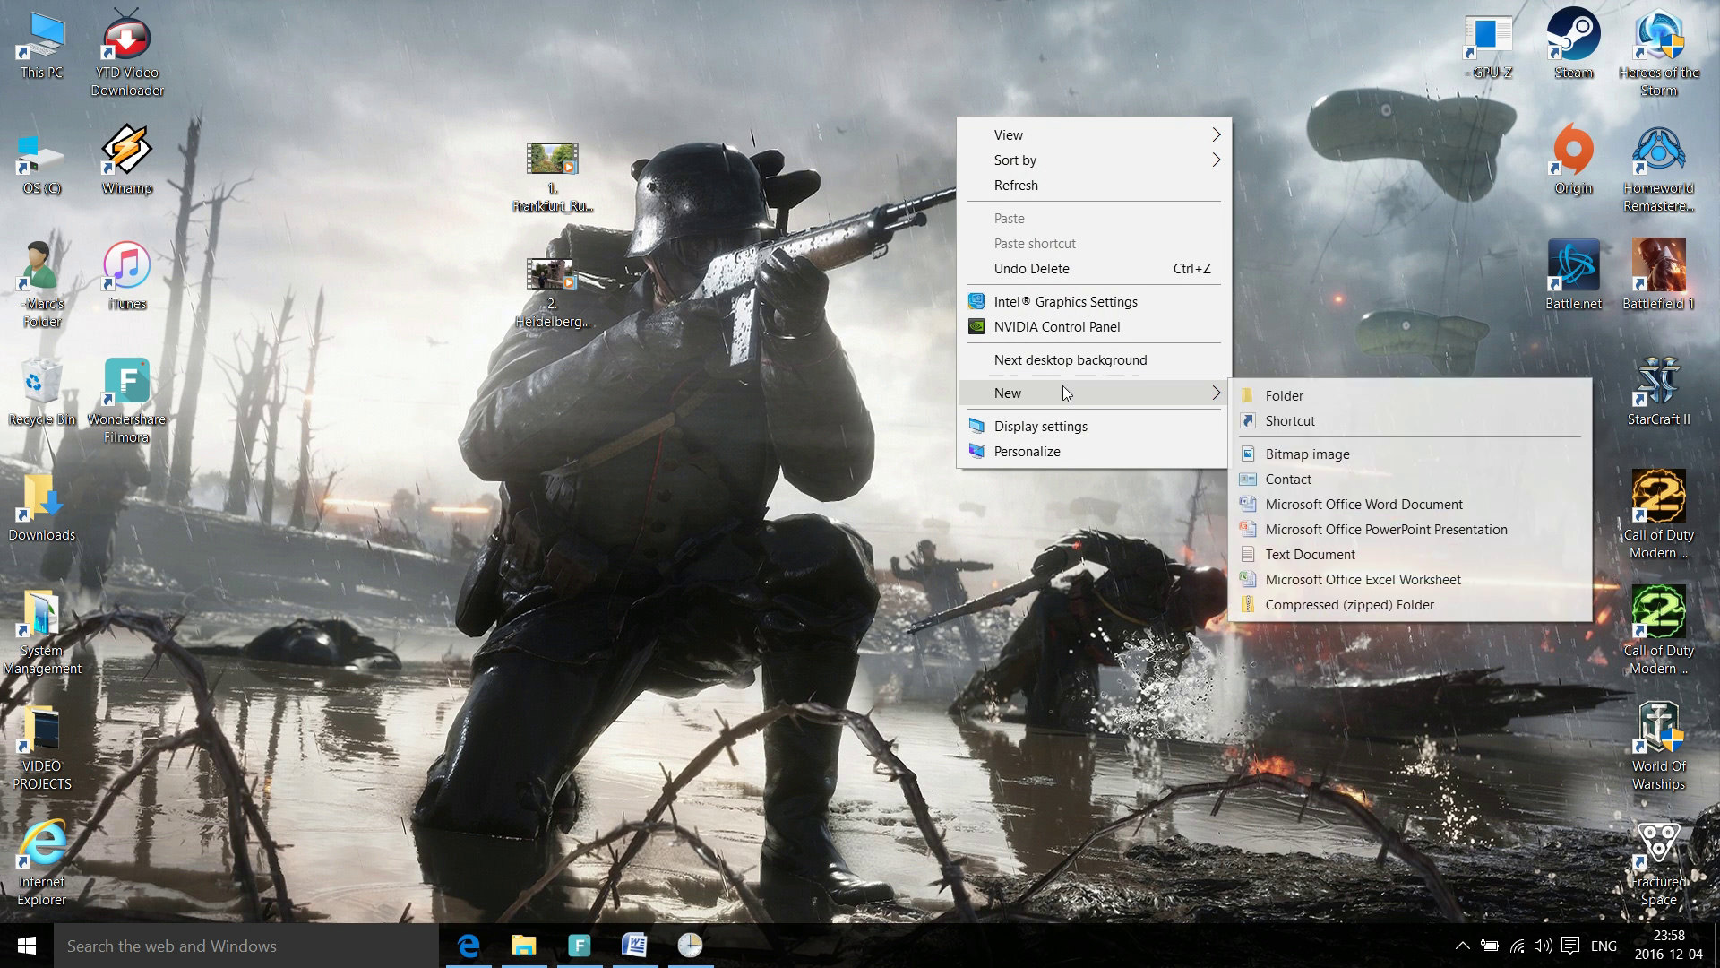
{"action": "left_click", "coordinate": [1291, 421]}
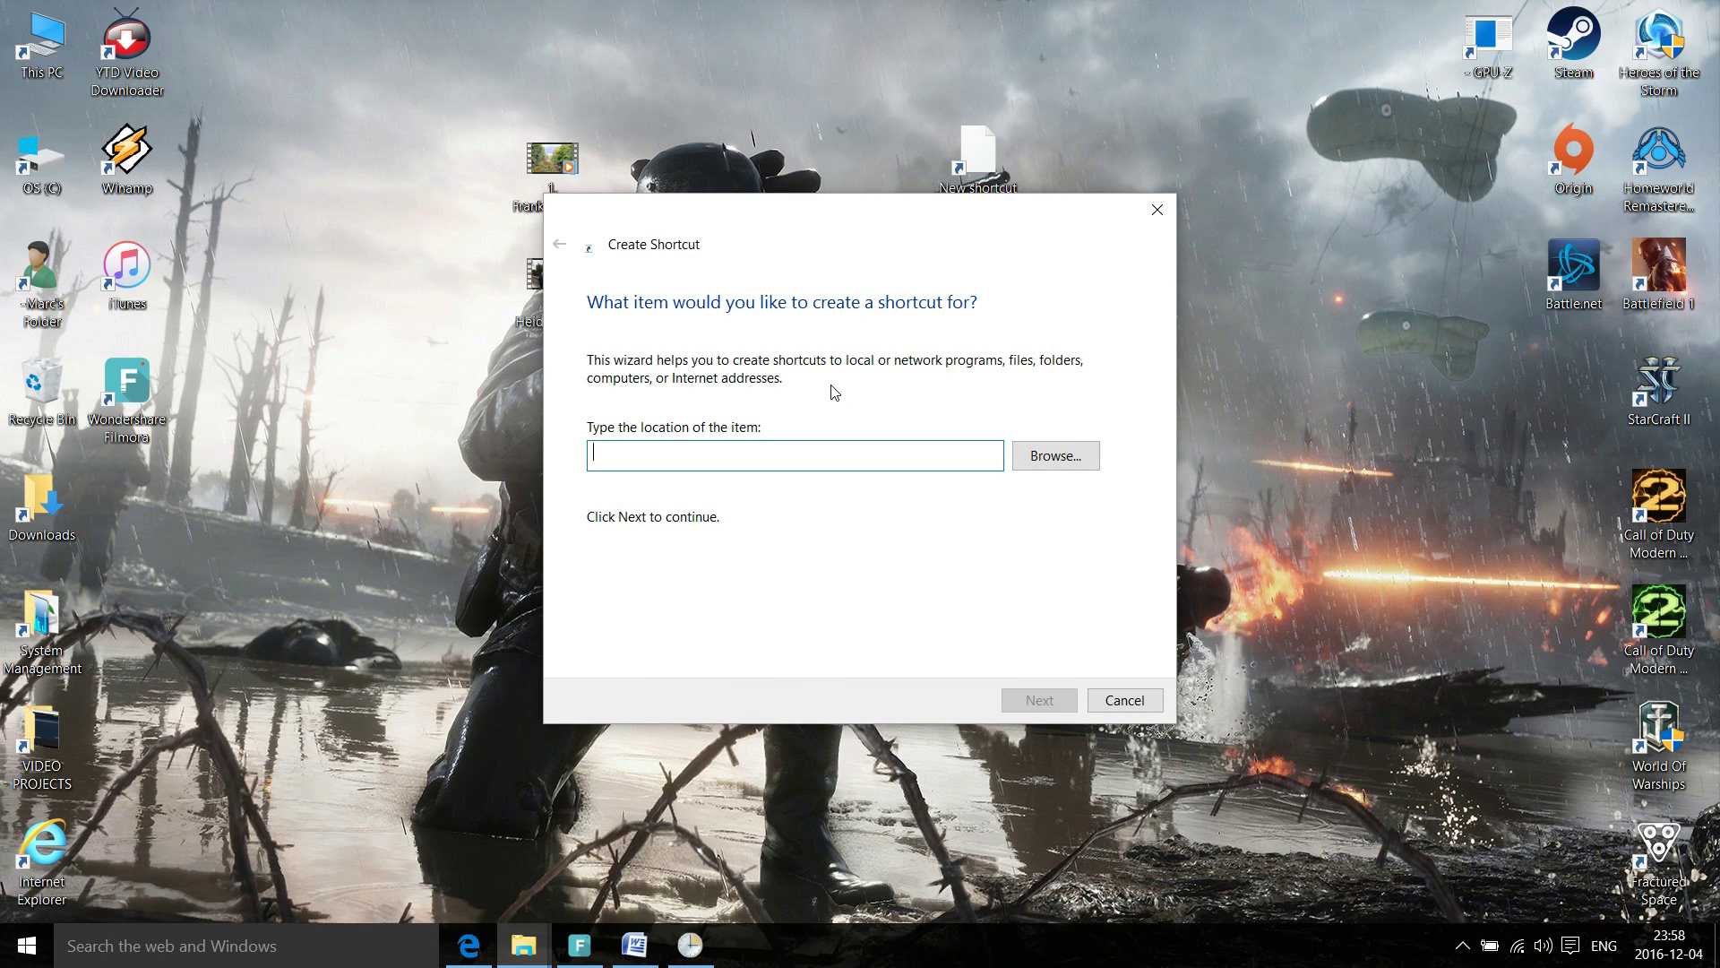
{"action": "left_click", "coordinate": [617, 454]}
- Copy the 'C:\Windows\System32\schtasks.exe /RUN /TN' command from Word and return to the shortcut wizard
{"action": "mouse_move", "coordinate": [634, 945]}
{"action": "left_click", "coordinate": [612, 808]}
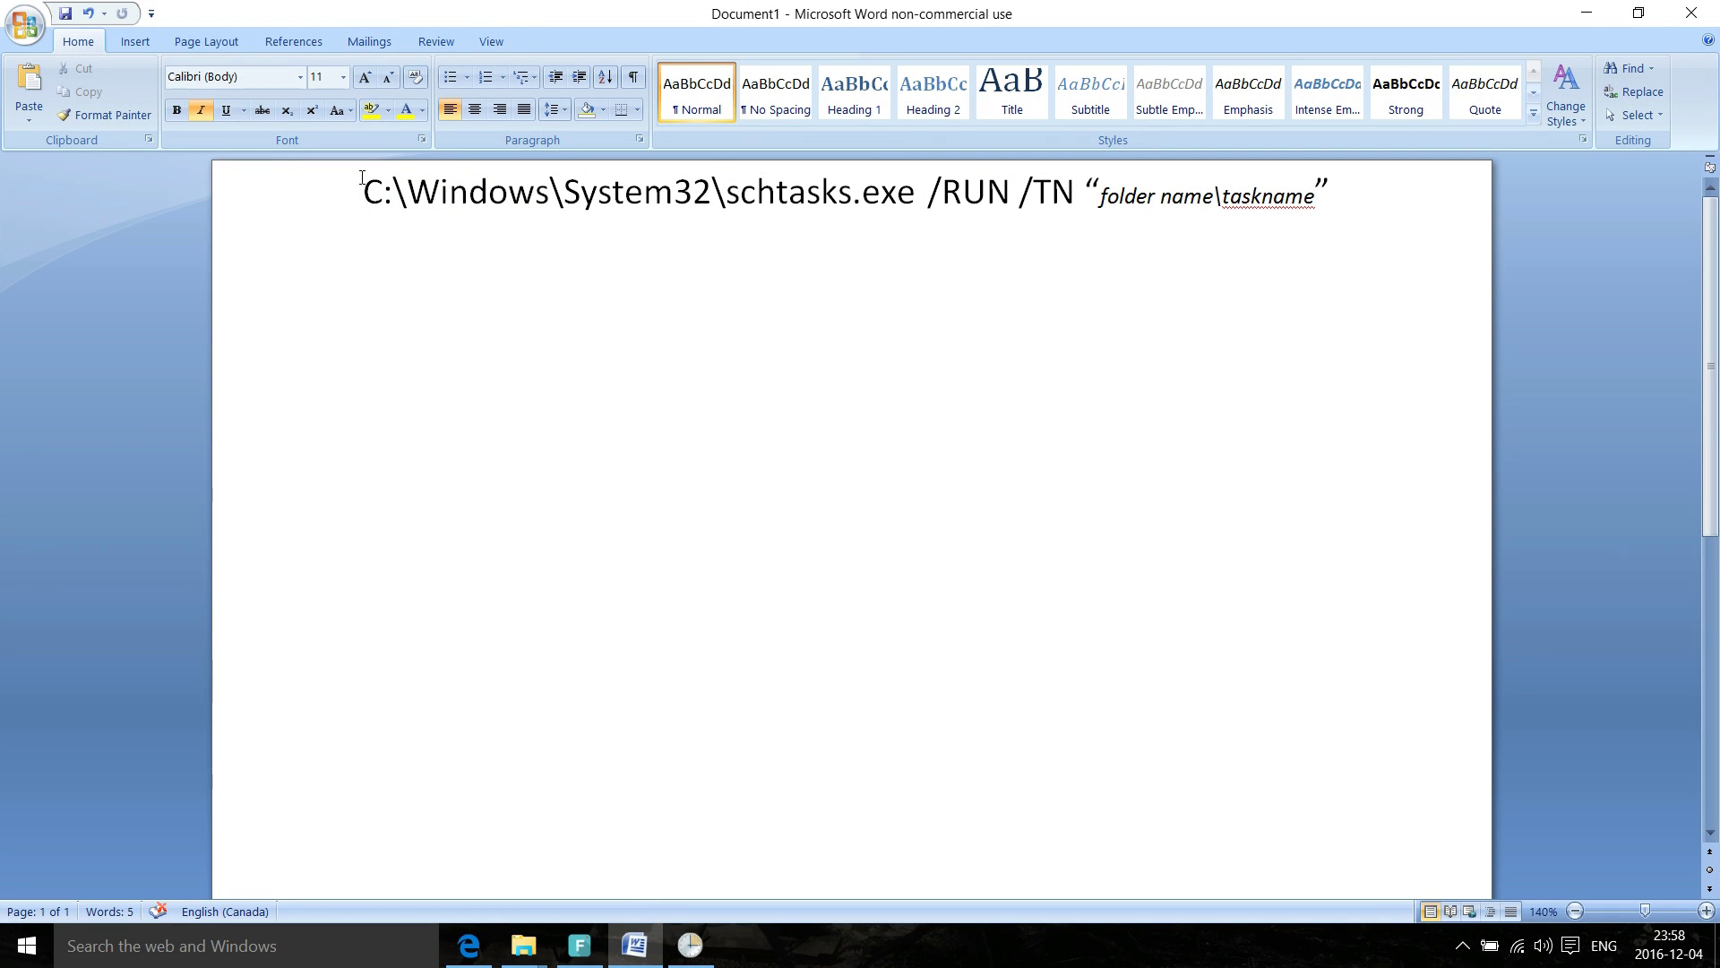
{"action": "left_click_drag", "start_coordinate": [368, 193], "coordinate": [1053, 201]}
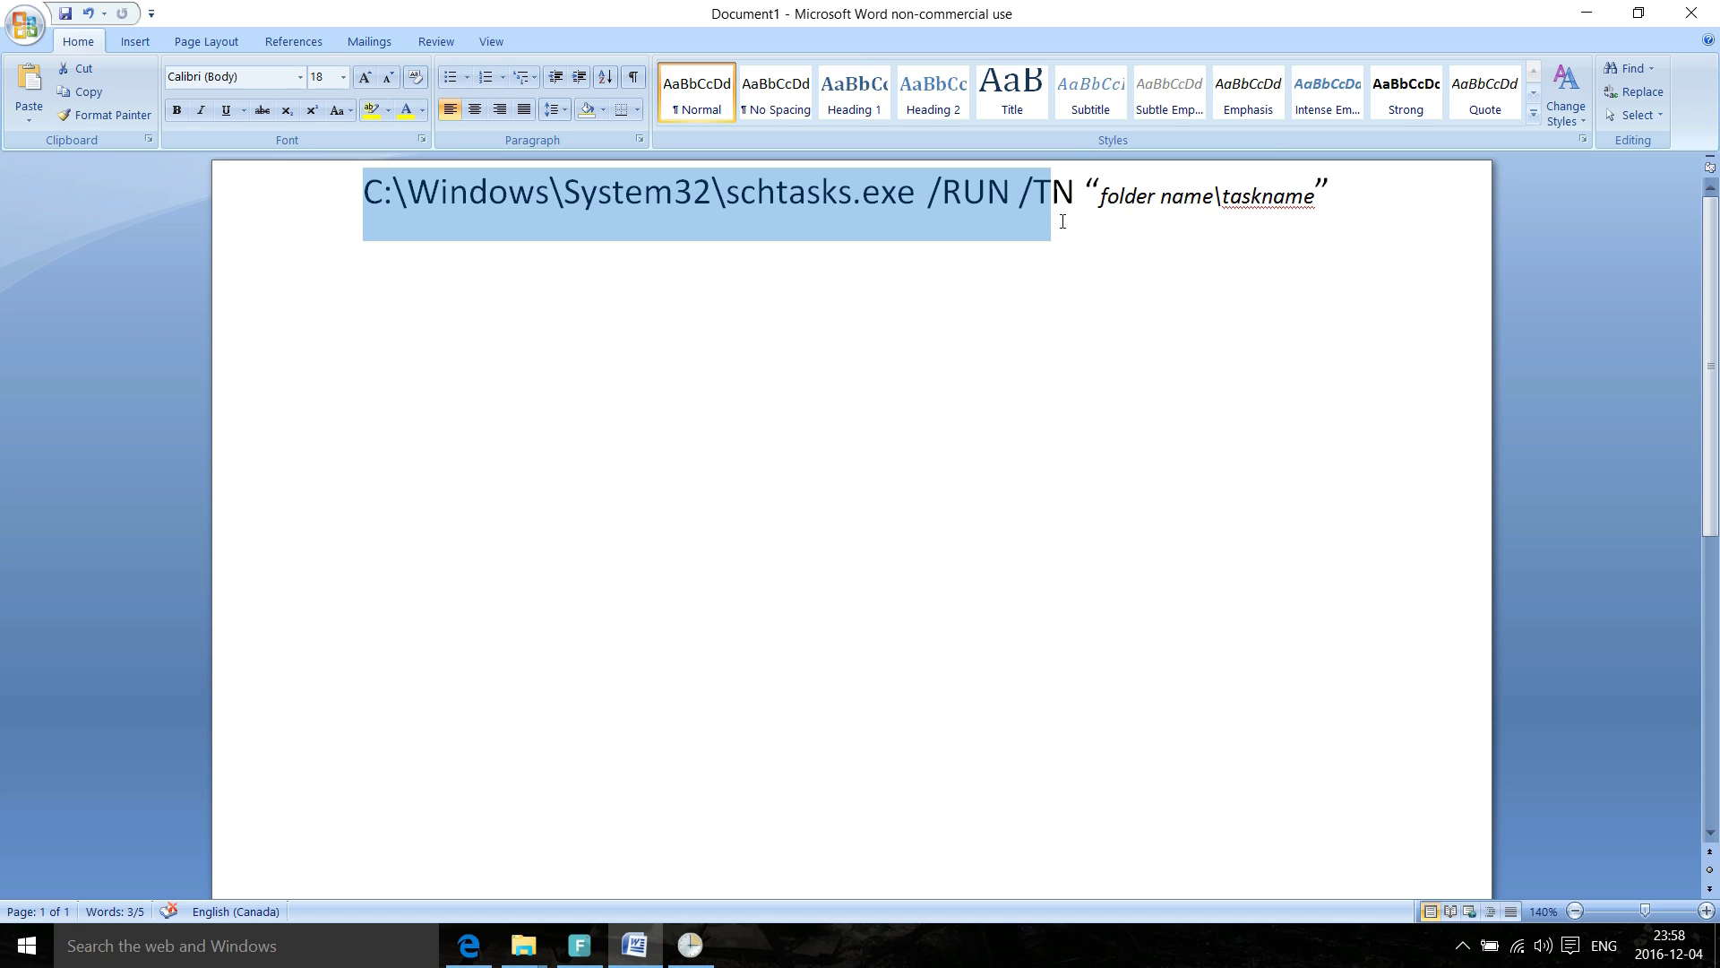
{"action": "left_click", "coordinate": [1062, 200]}
{"action": "left_click_drag", "start_coordinate": [1068, 201], "coordinate": [598, 219]}
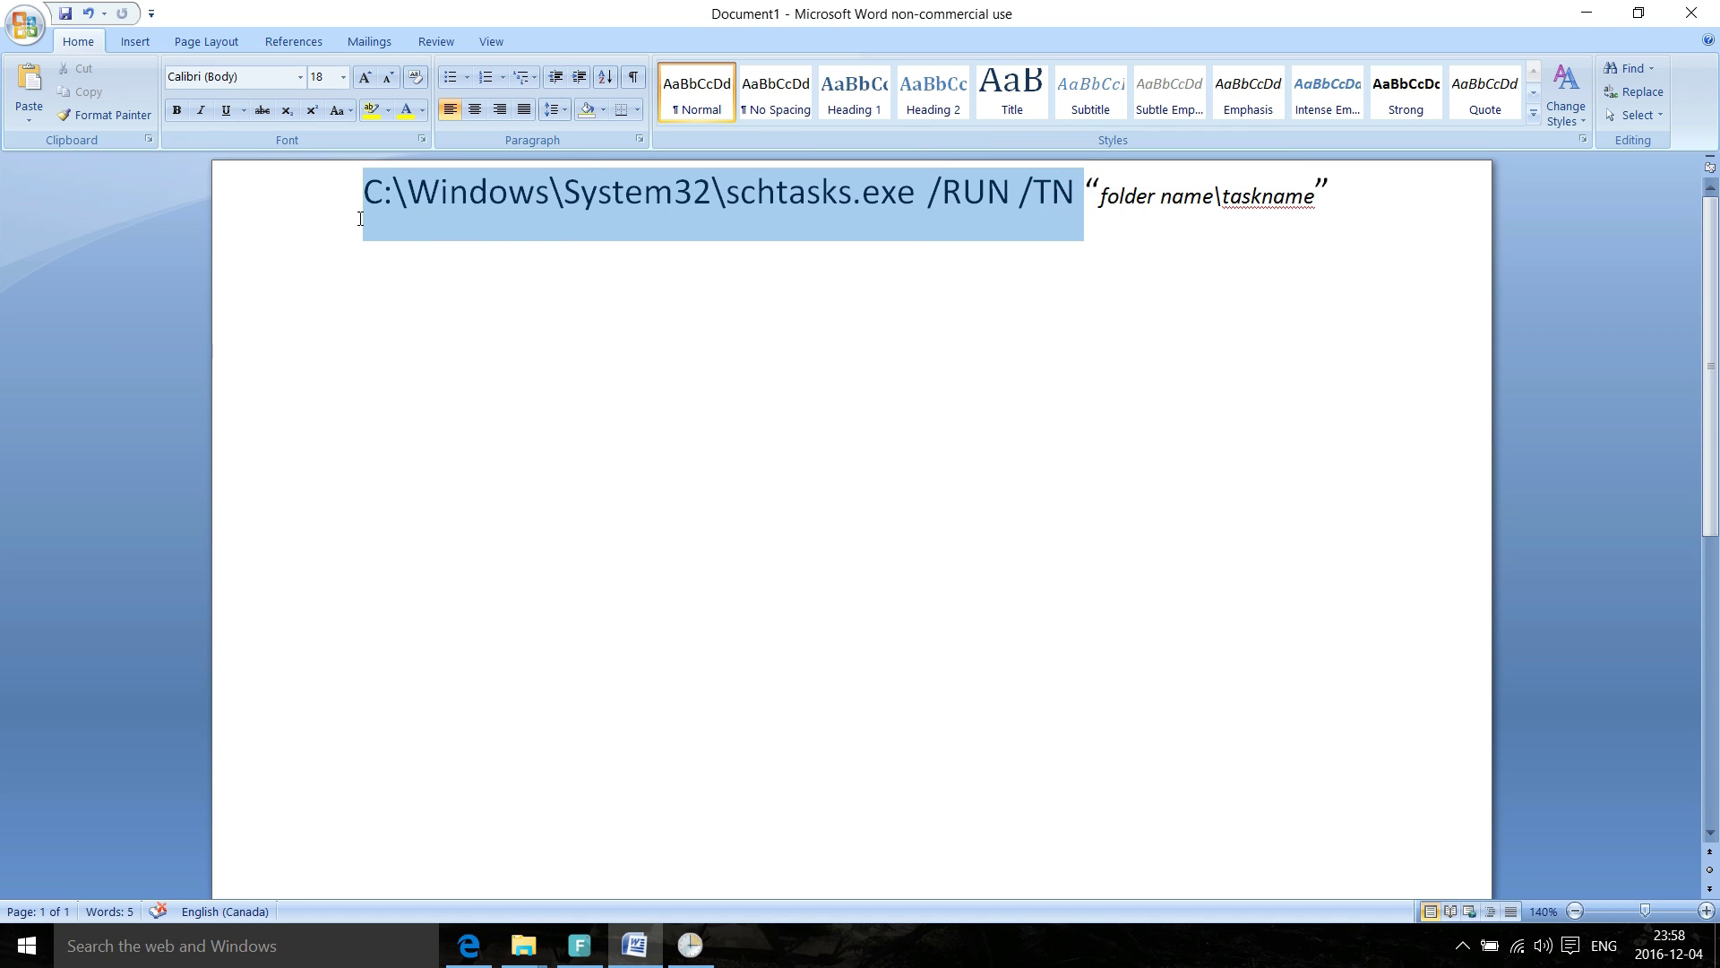
{"action": "right_click", "coordinate": [767, 208]}
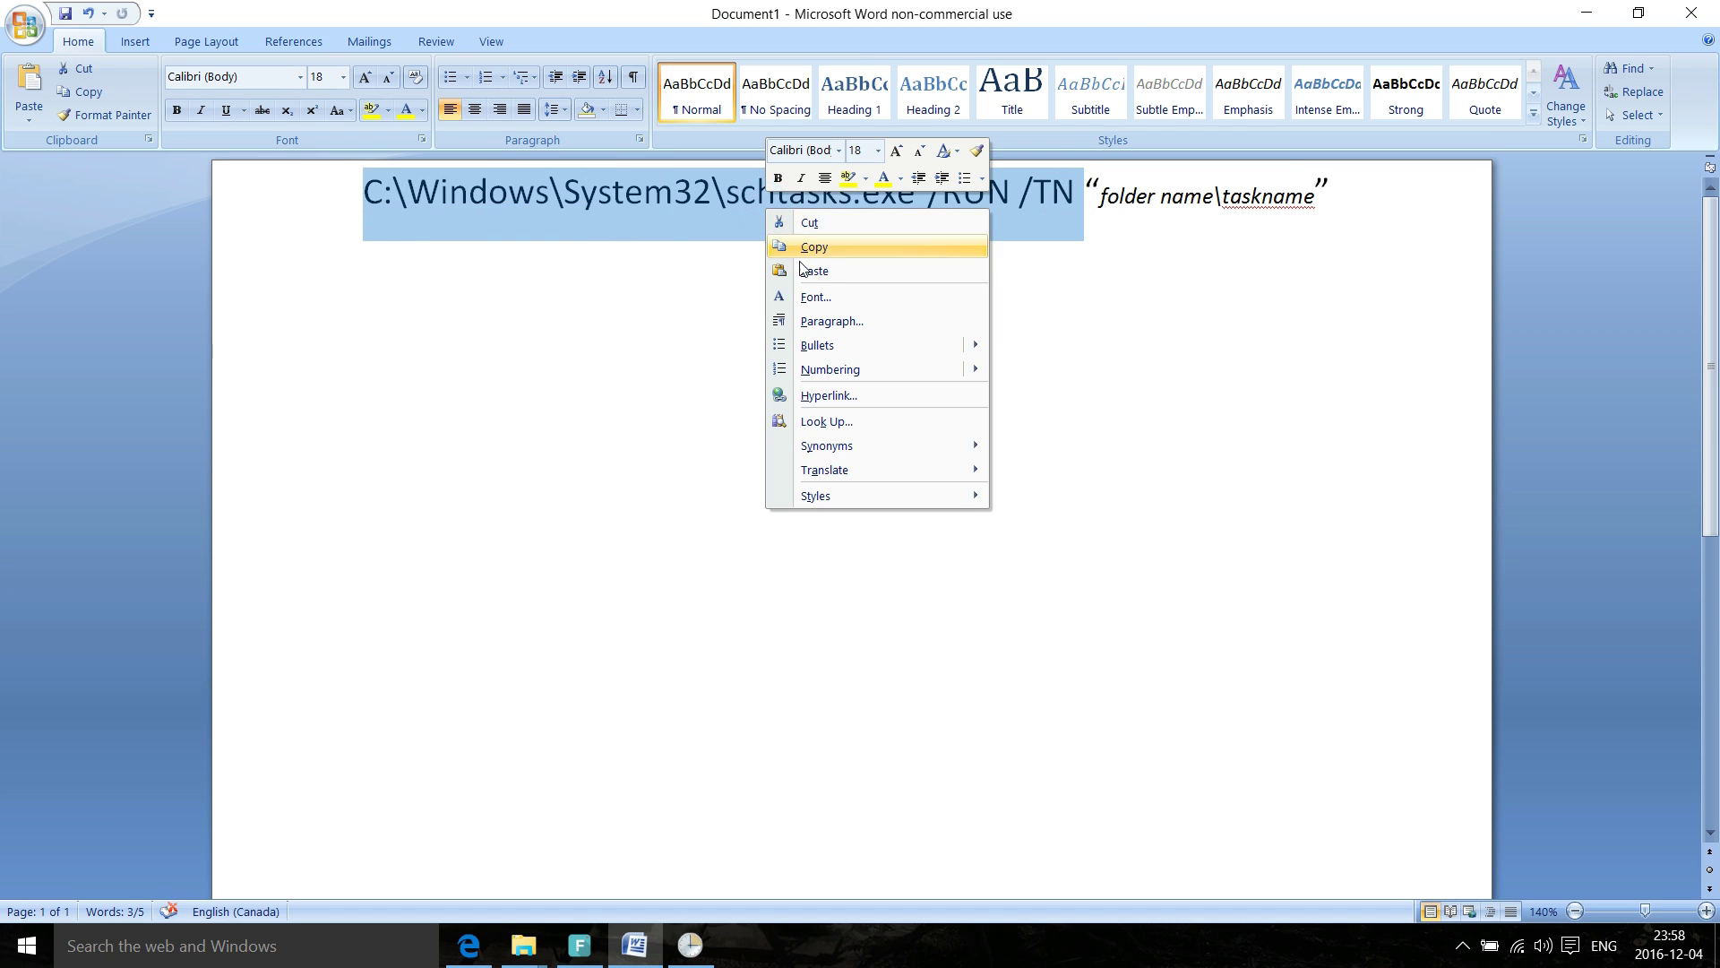
{"action": "left_click", "coordinate": [812, 249]}
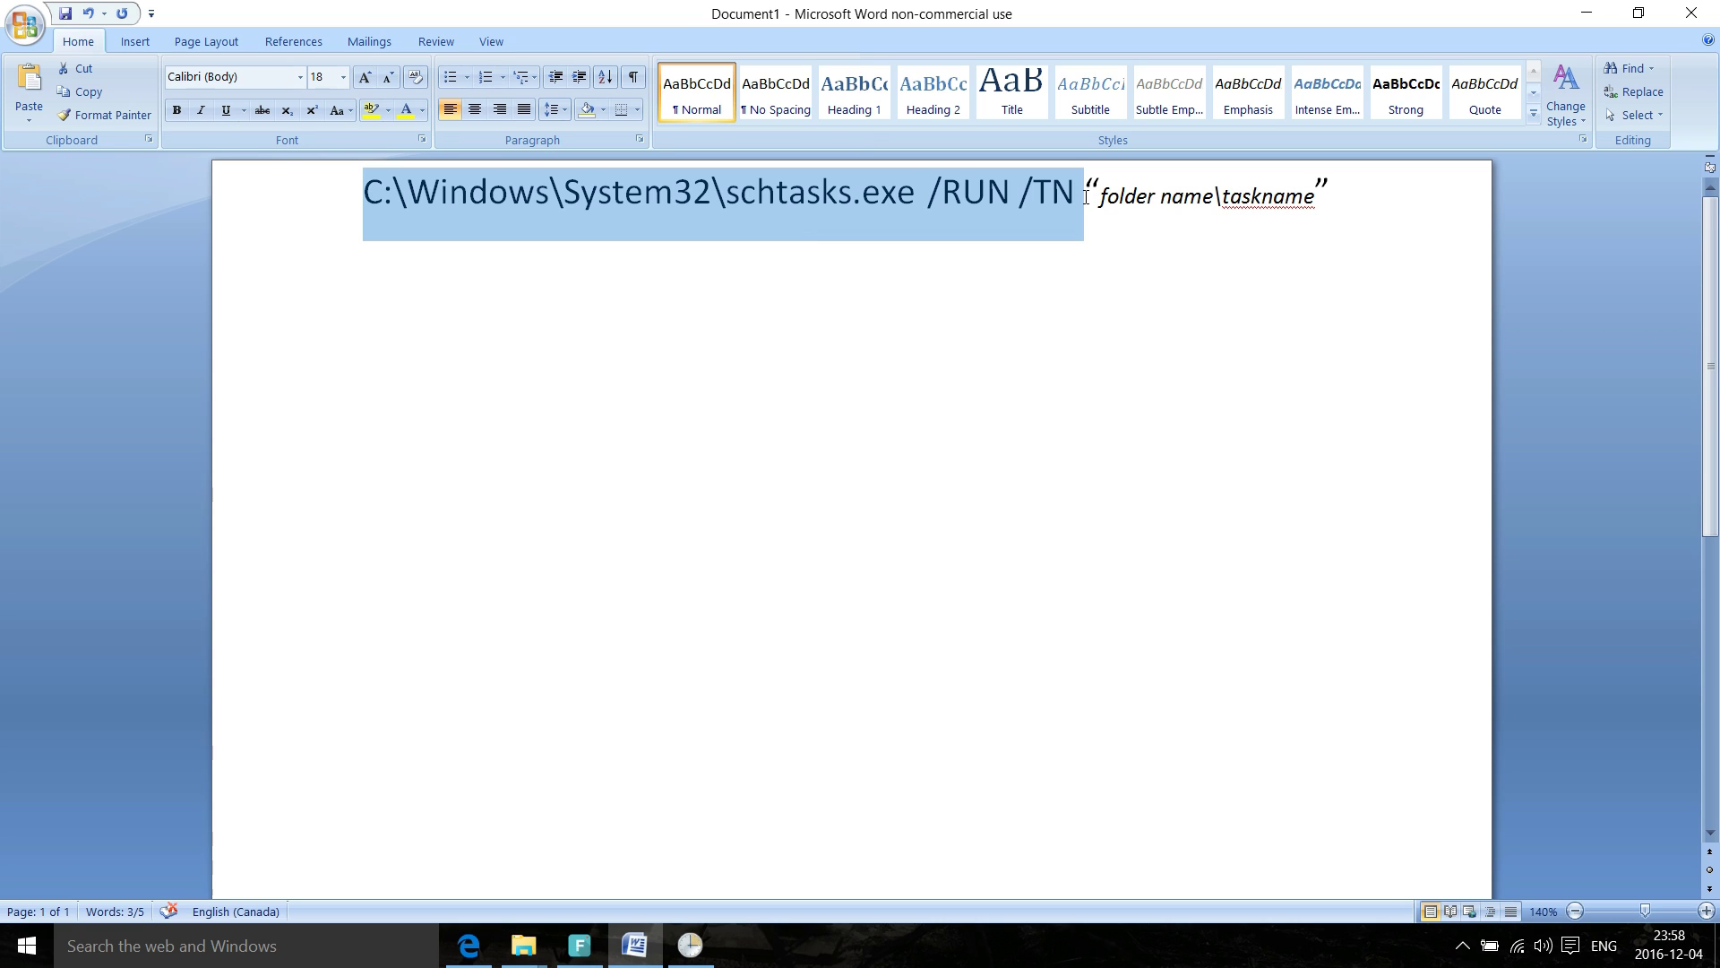
{"action": "left_click_drag", "start_coordinate": [1088, 192], "coordinate": [1094, 190]}
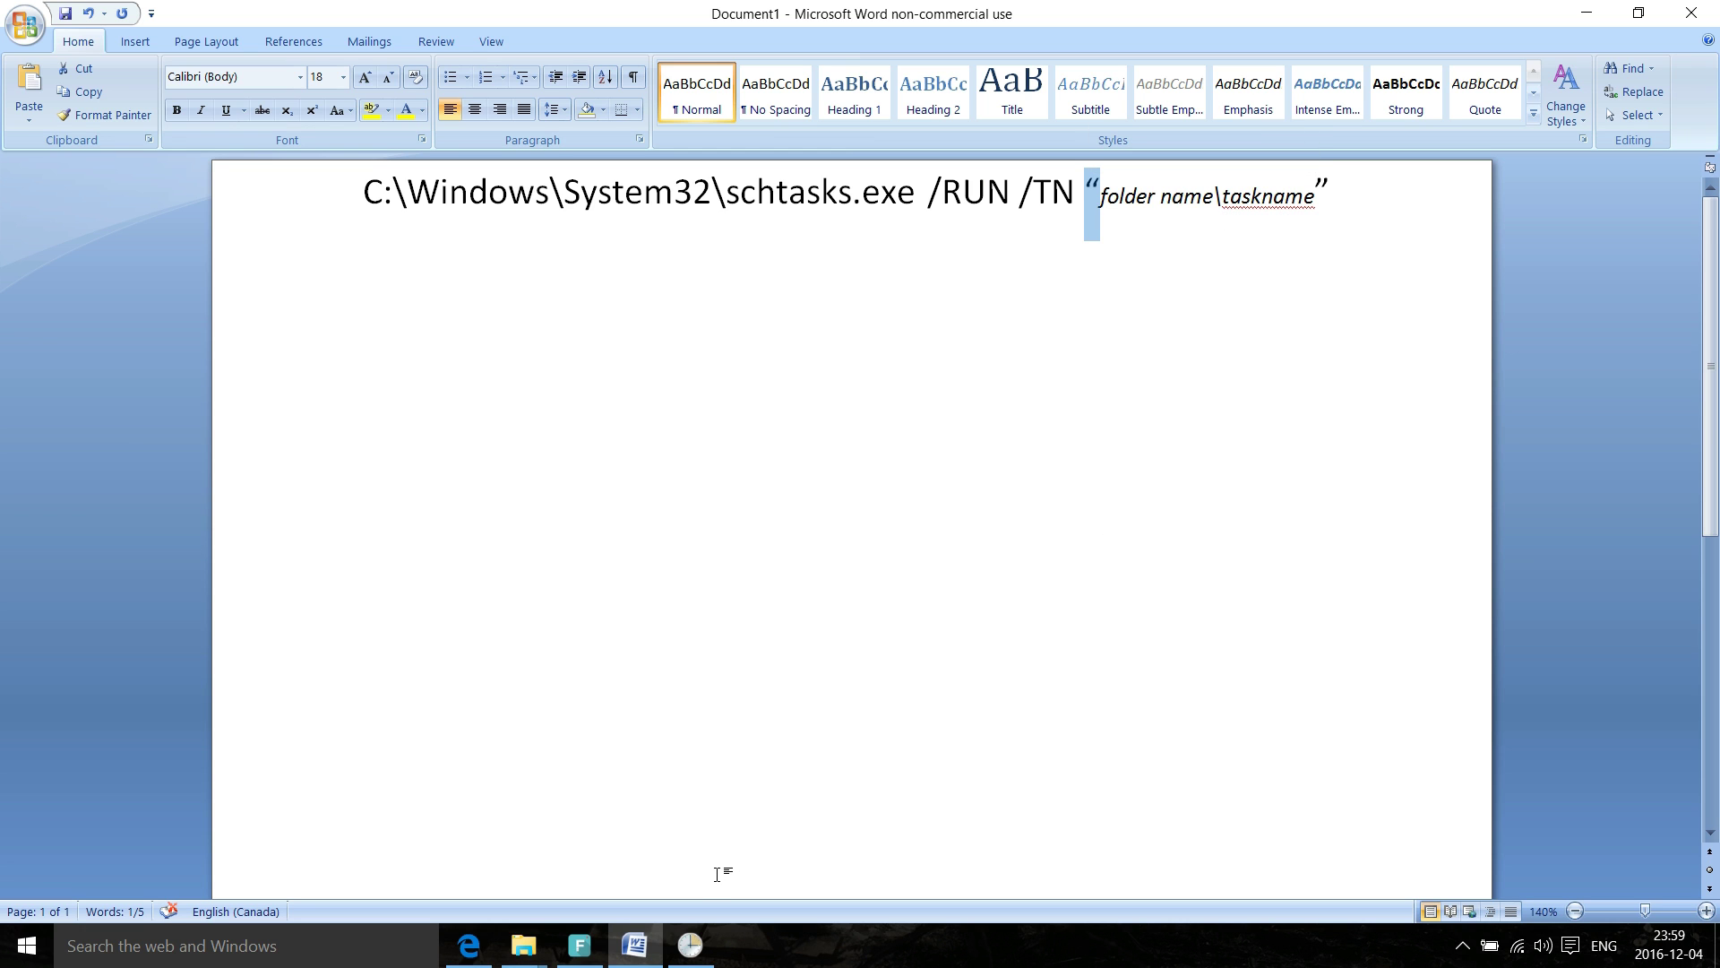
{"action": "left_click", "coordinate": [1586, 12]}
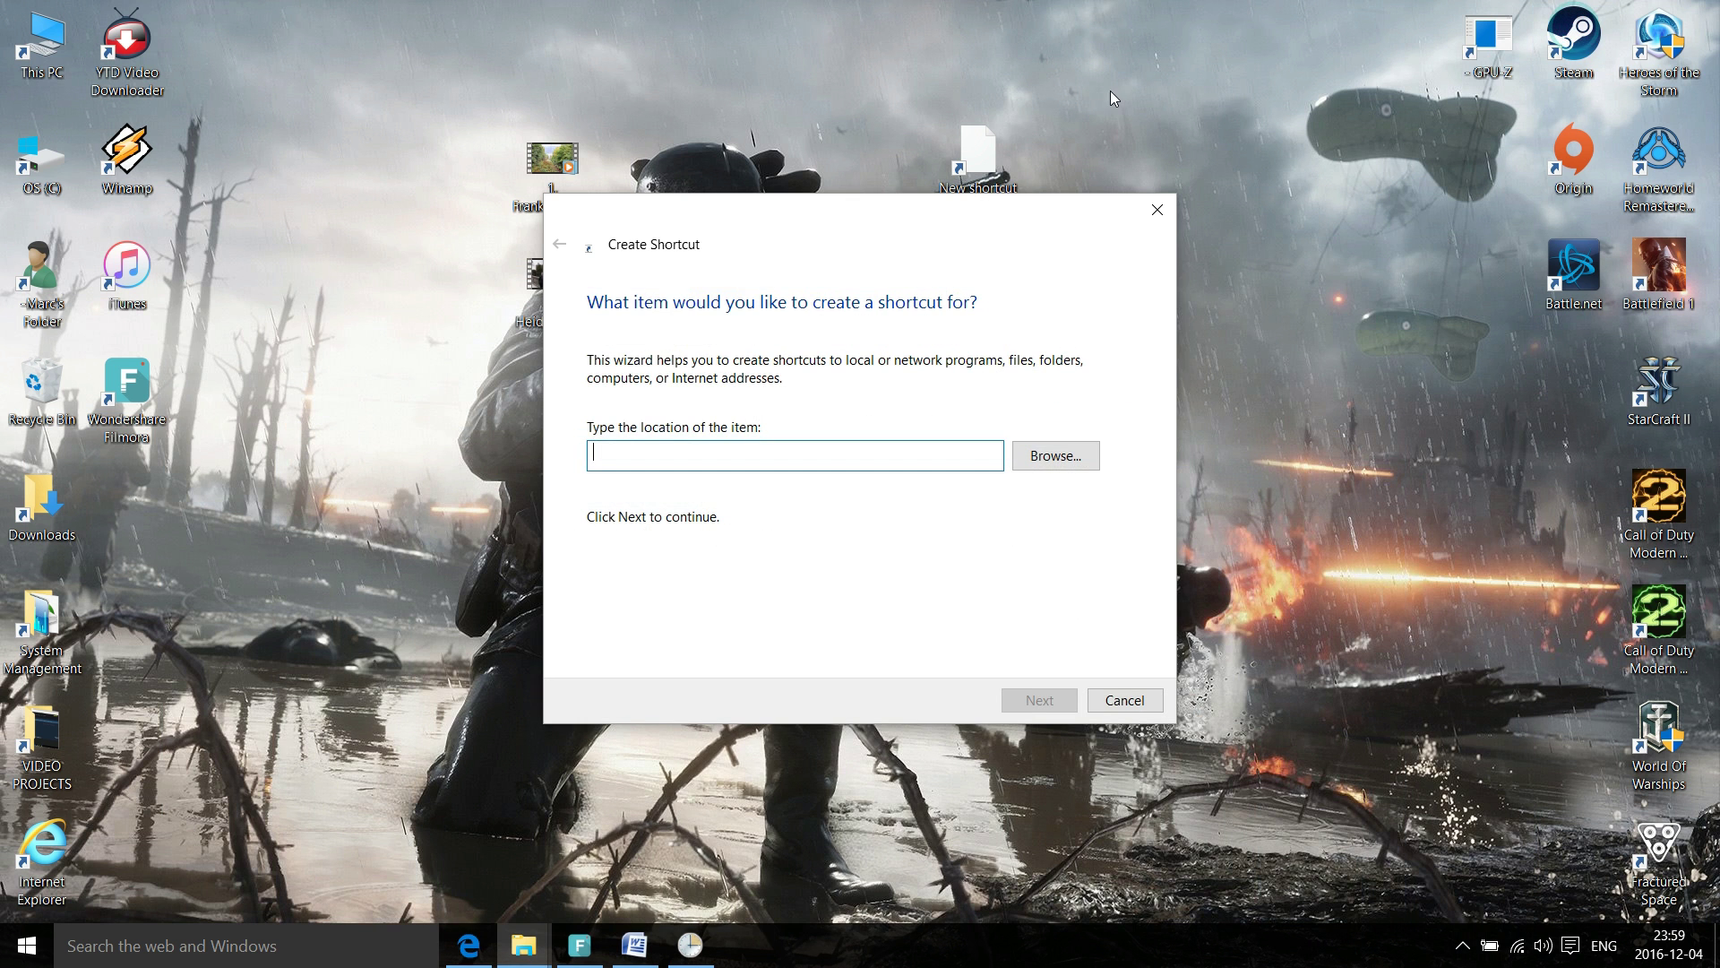
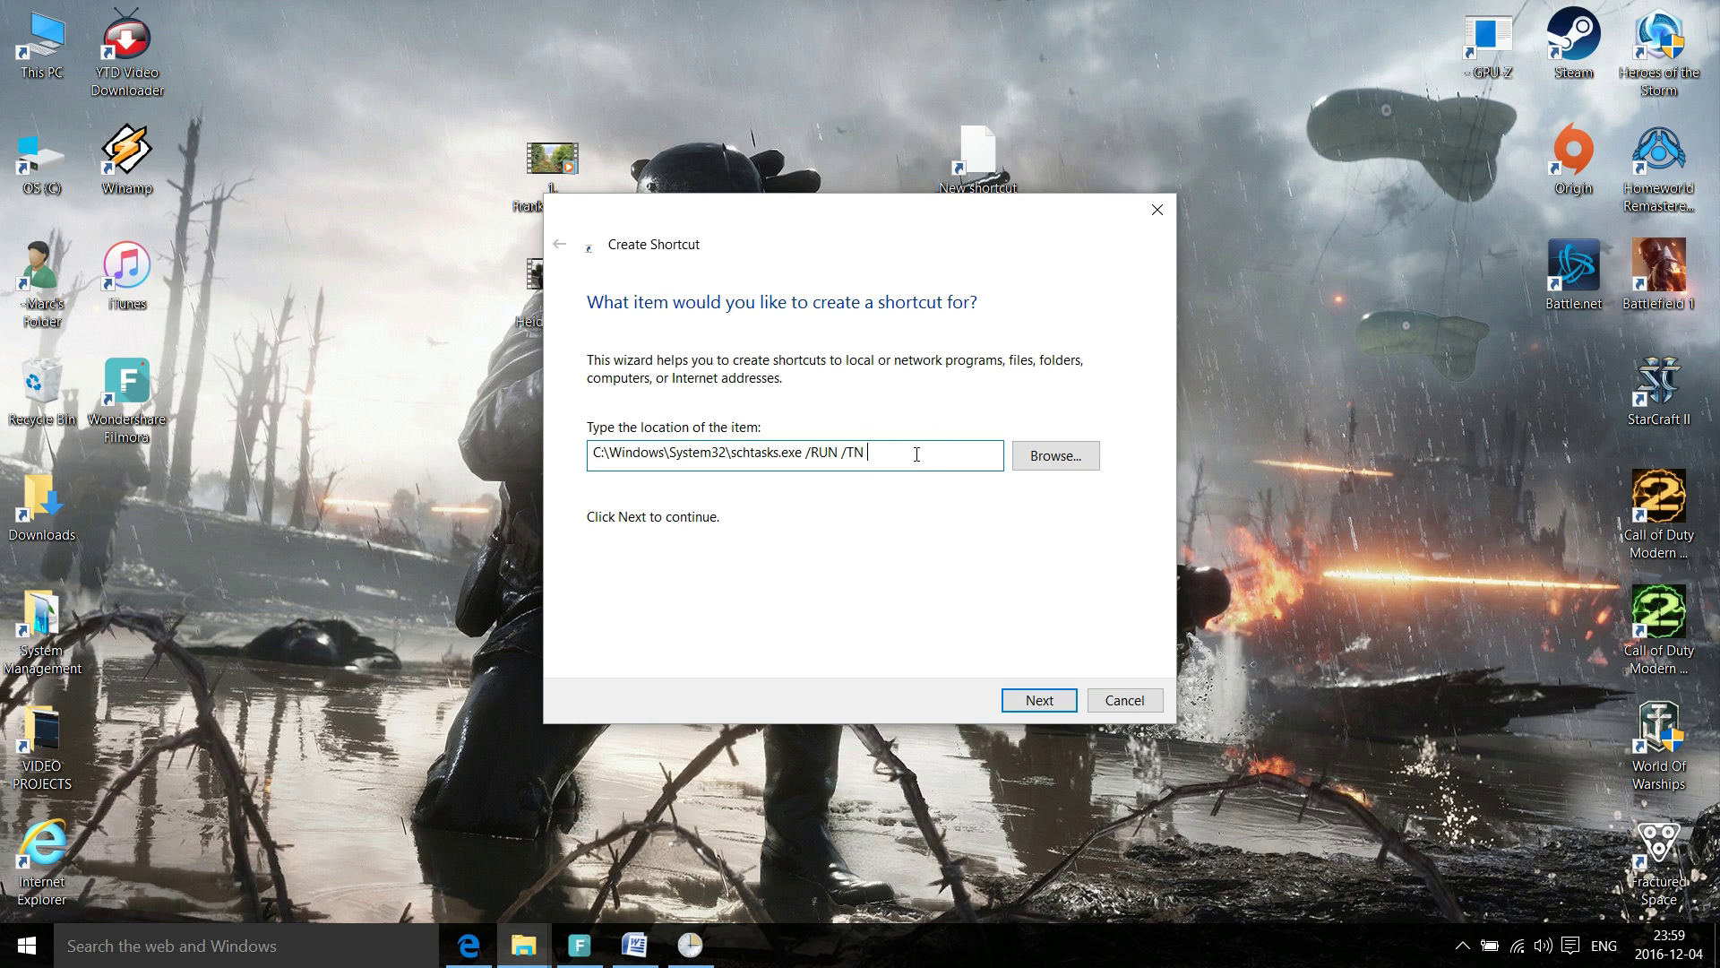
- Begin the quoted task name "UAC after /TN in the shortcut's target location
{"action": "type", "text": "\"UAC"}
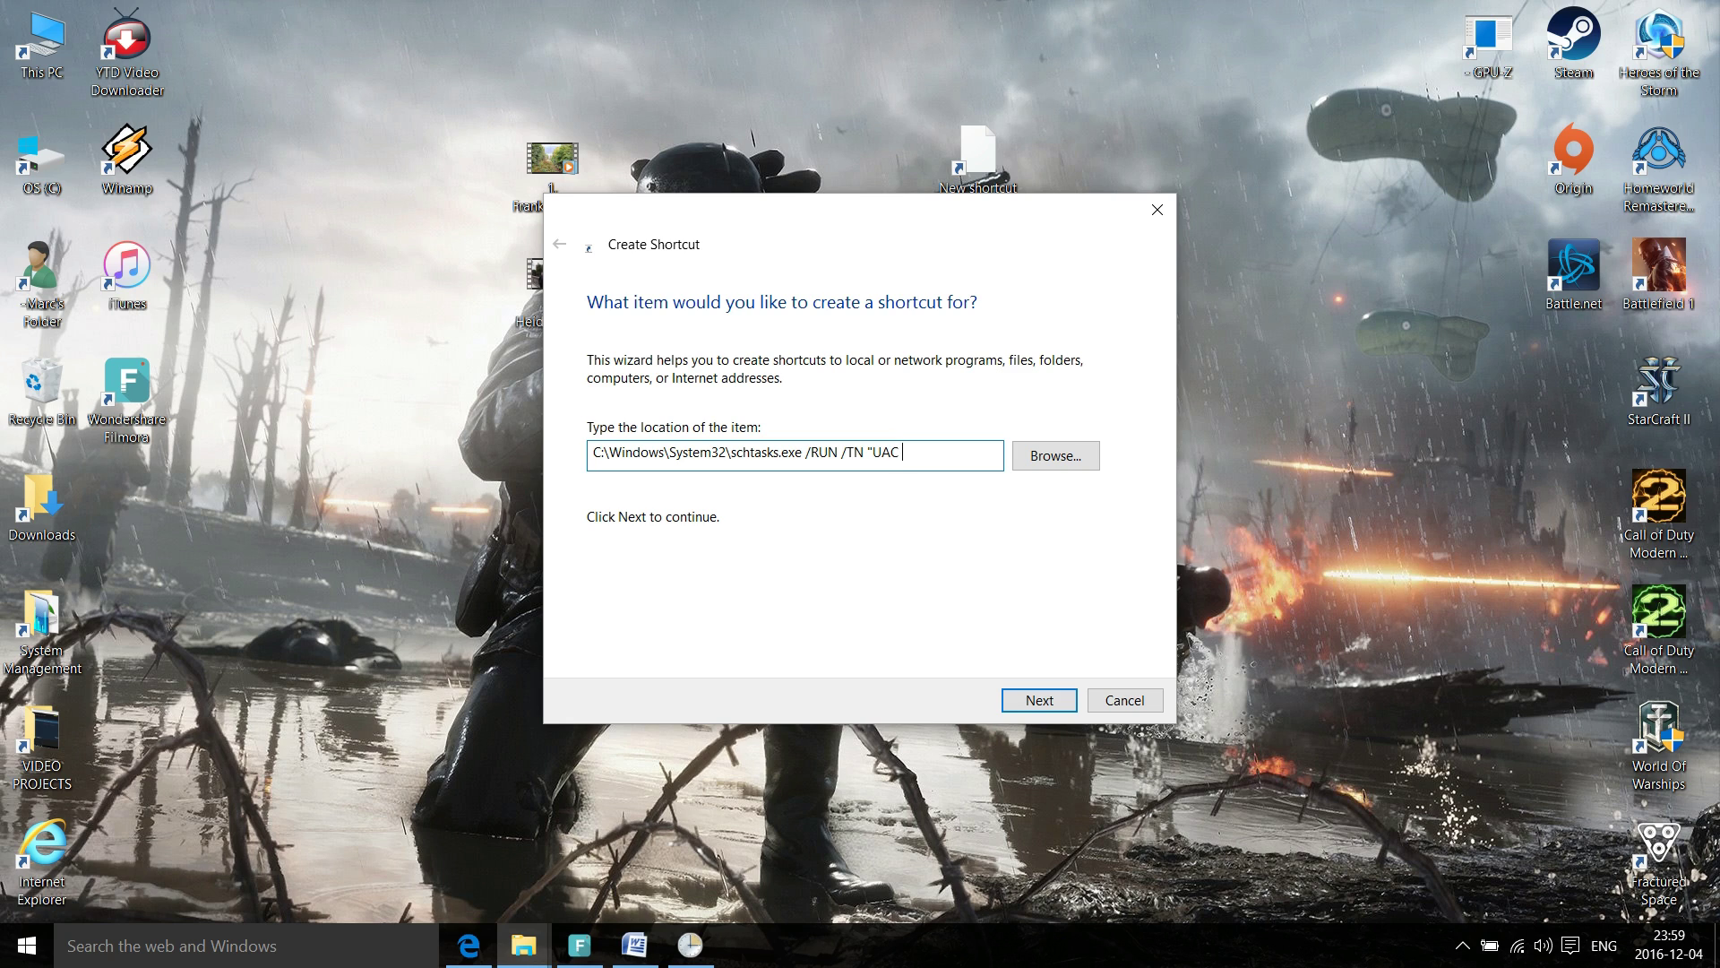
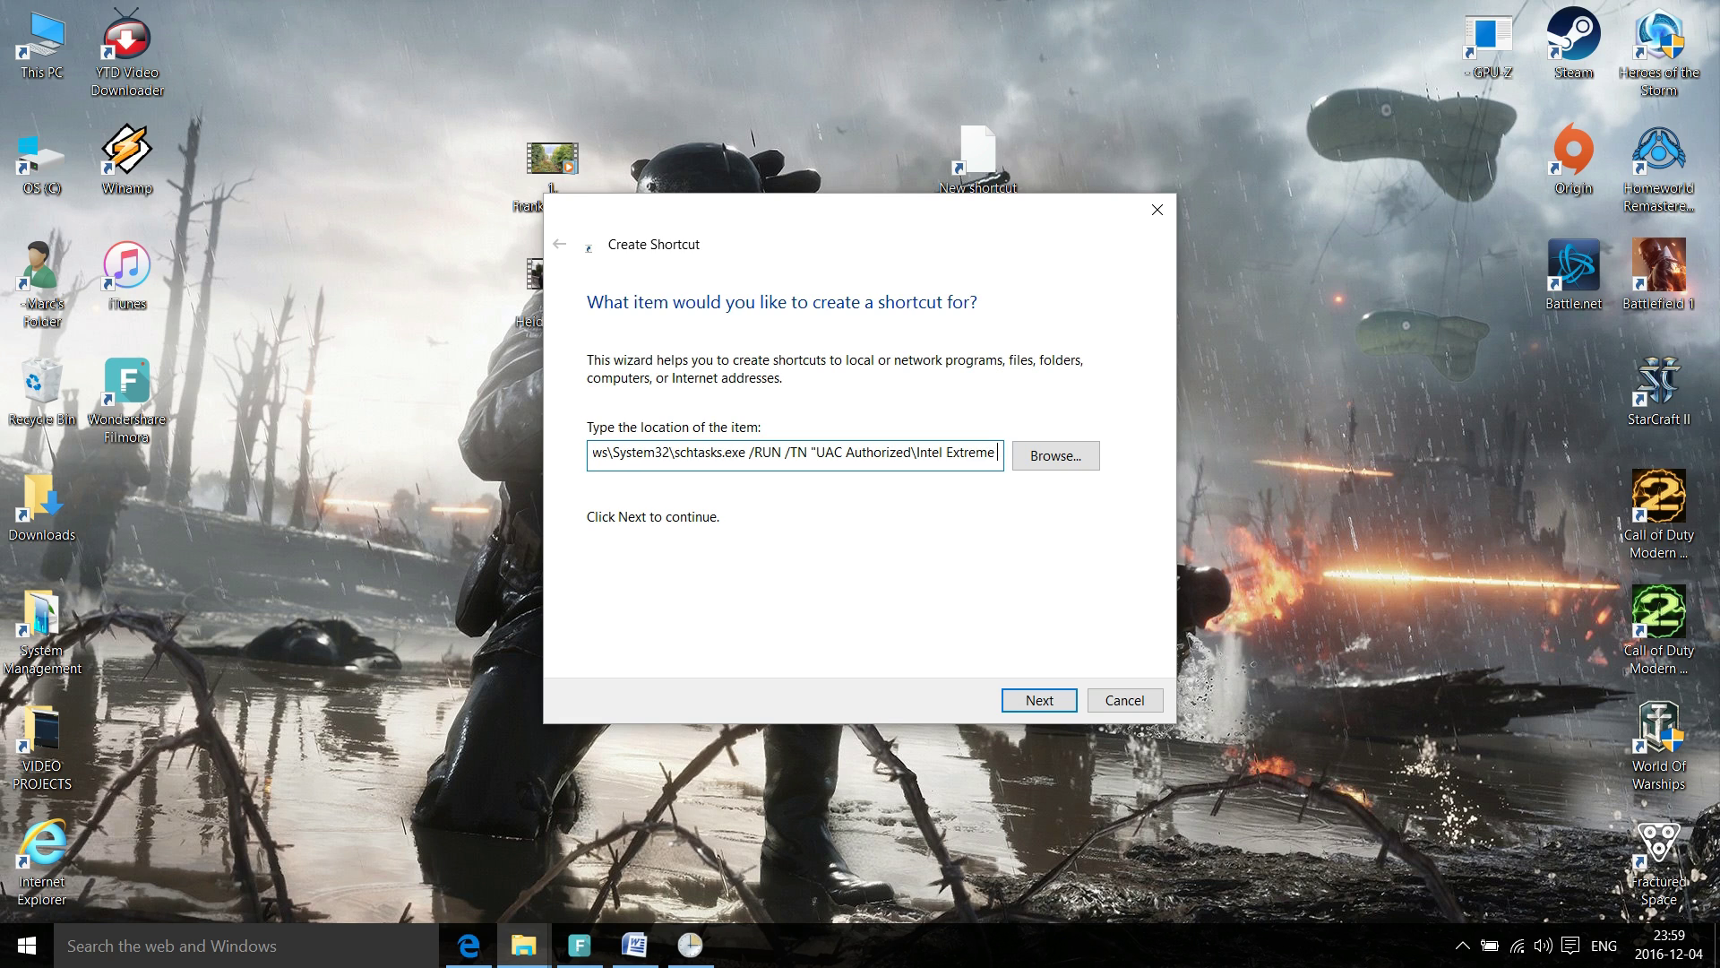
- Set the shortcut location to schtasks /RUN /TN "UAC Authorized\Intel Extreme Tuning Utility"
{"action": "type", "text": "Utility"}
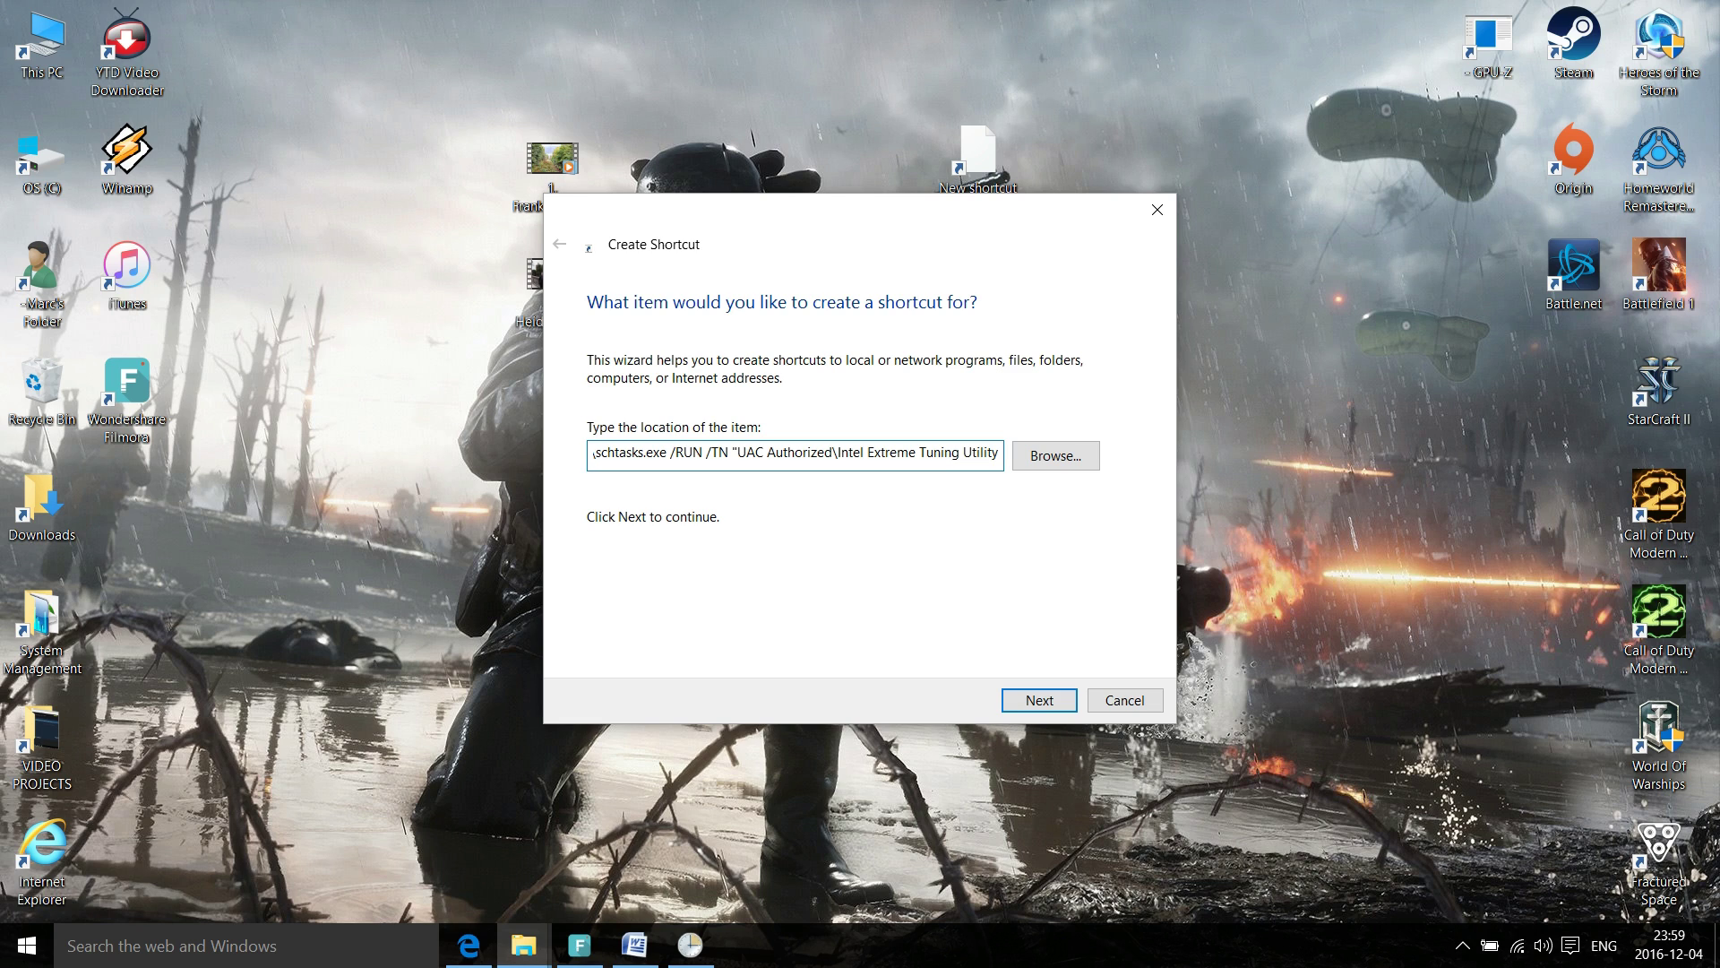
{"action": "type", "text": "\""}
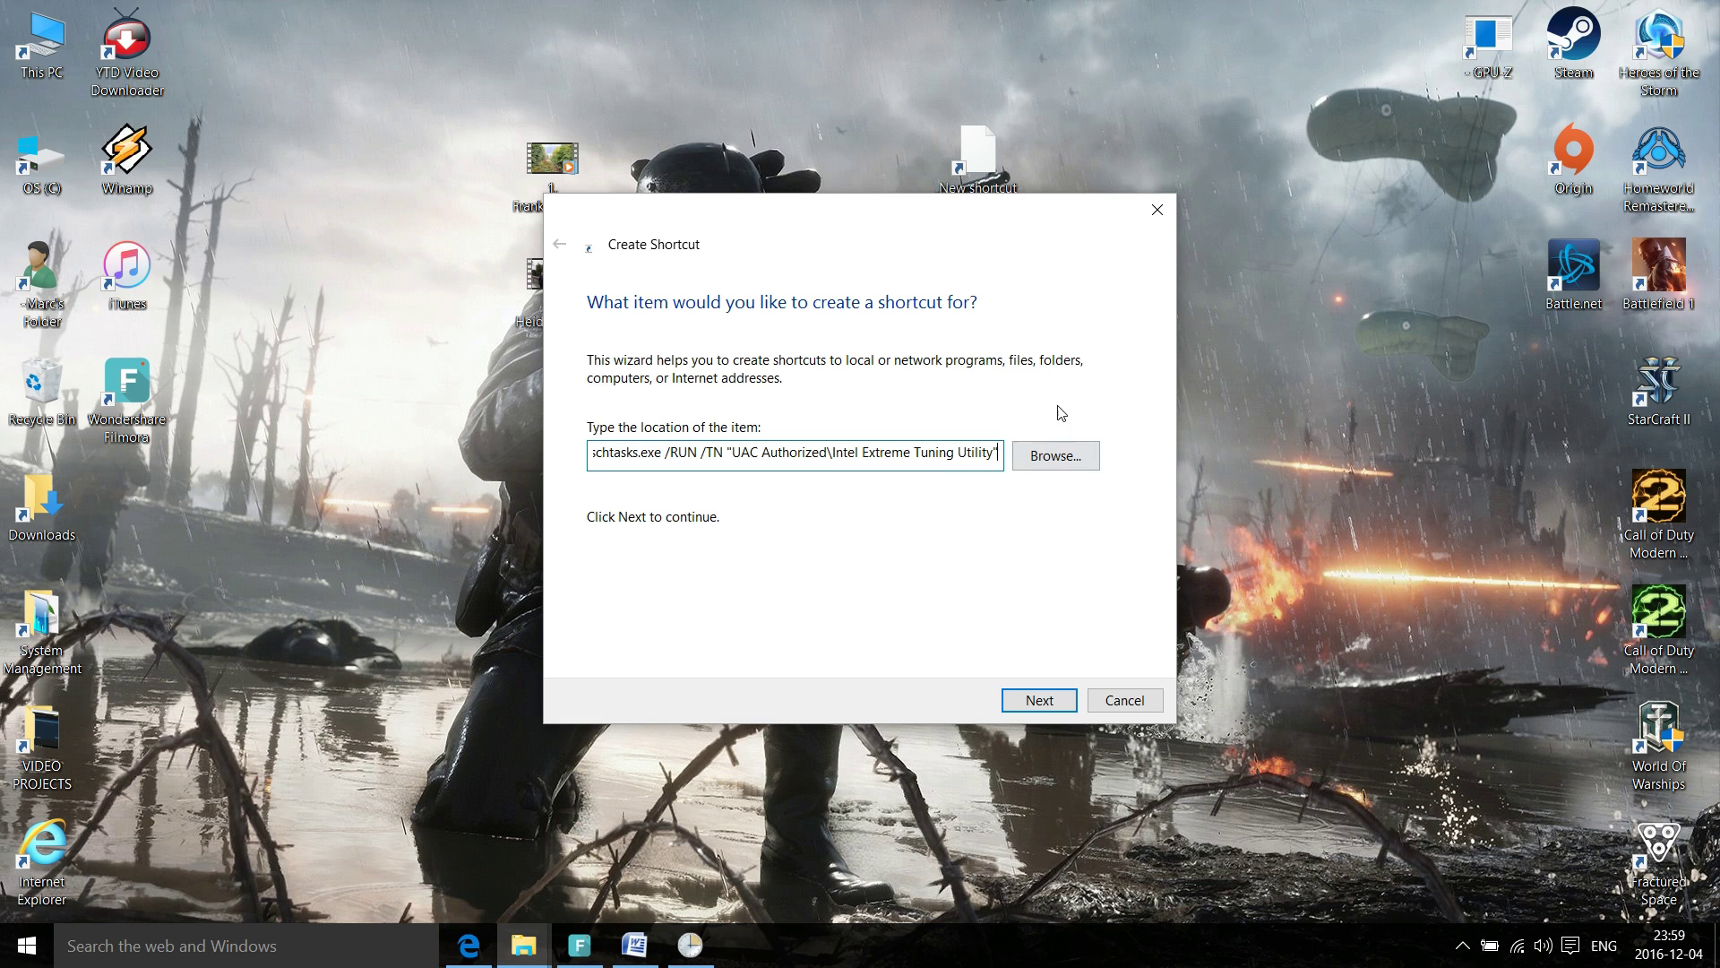
{"action": "left_click", "coordinate": [1054, 705]}
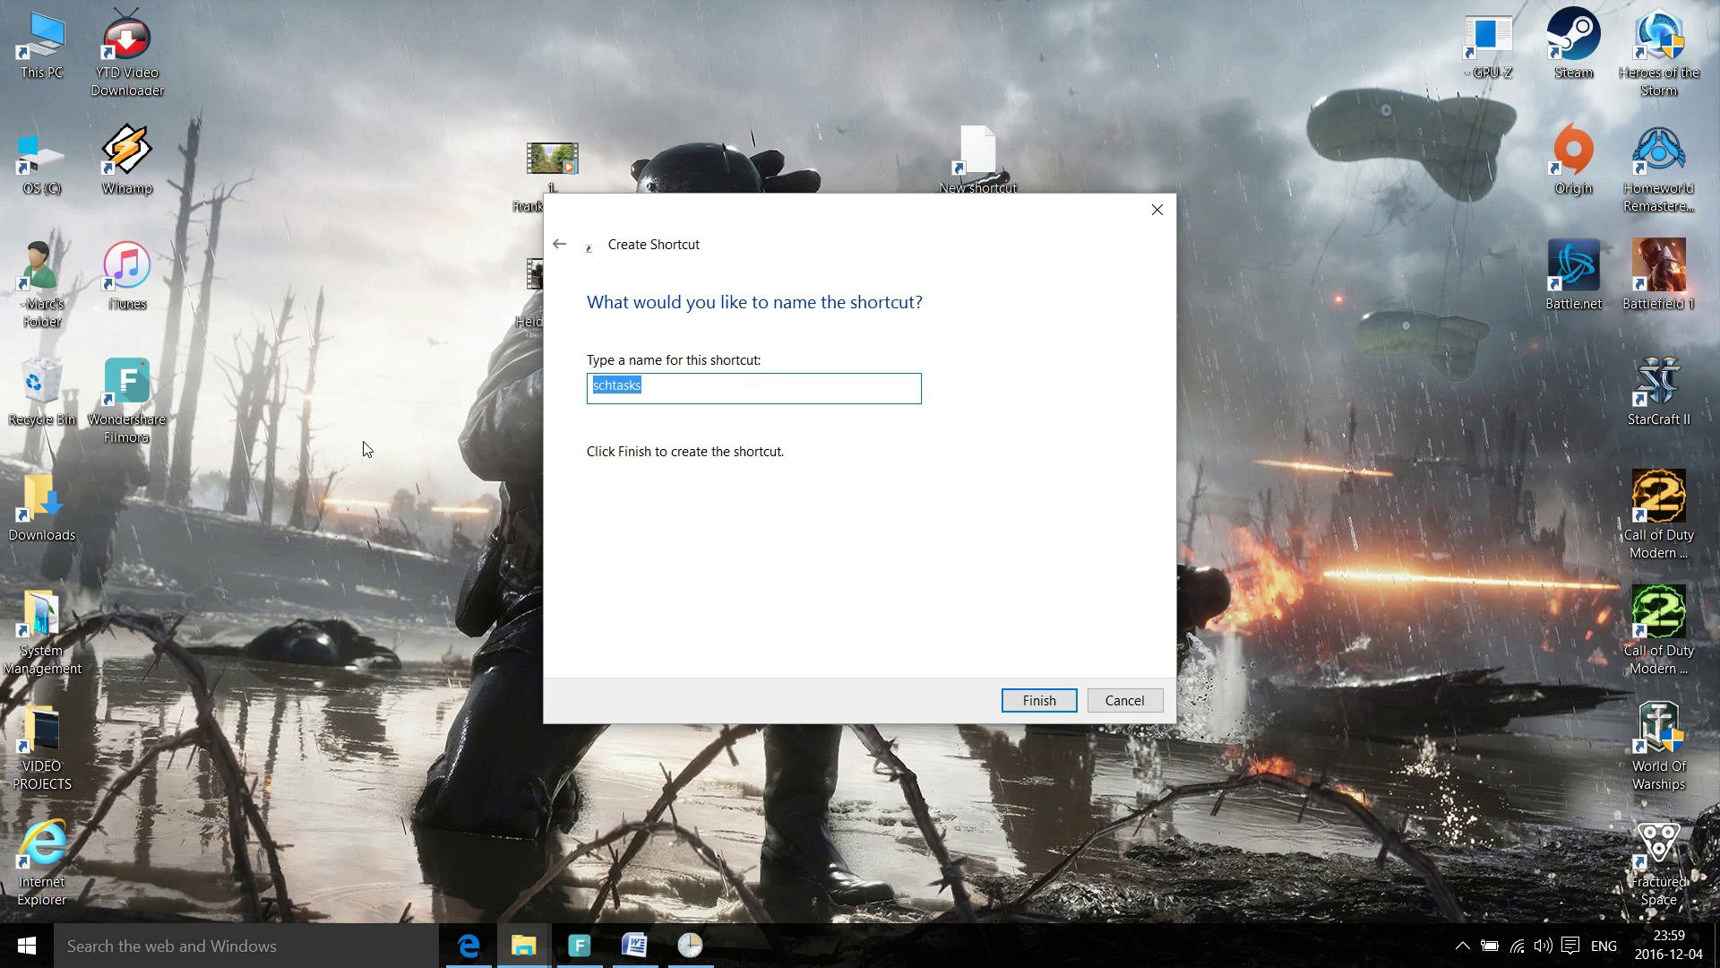
- Name the shortcut 'Intel Extreme Tuning Utility' instead of 'schtasks' and finish the wizard
{"action": "type", "text": "Intel Extreme Tuning Utility"}
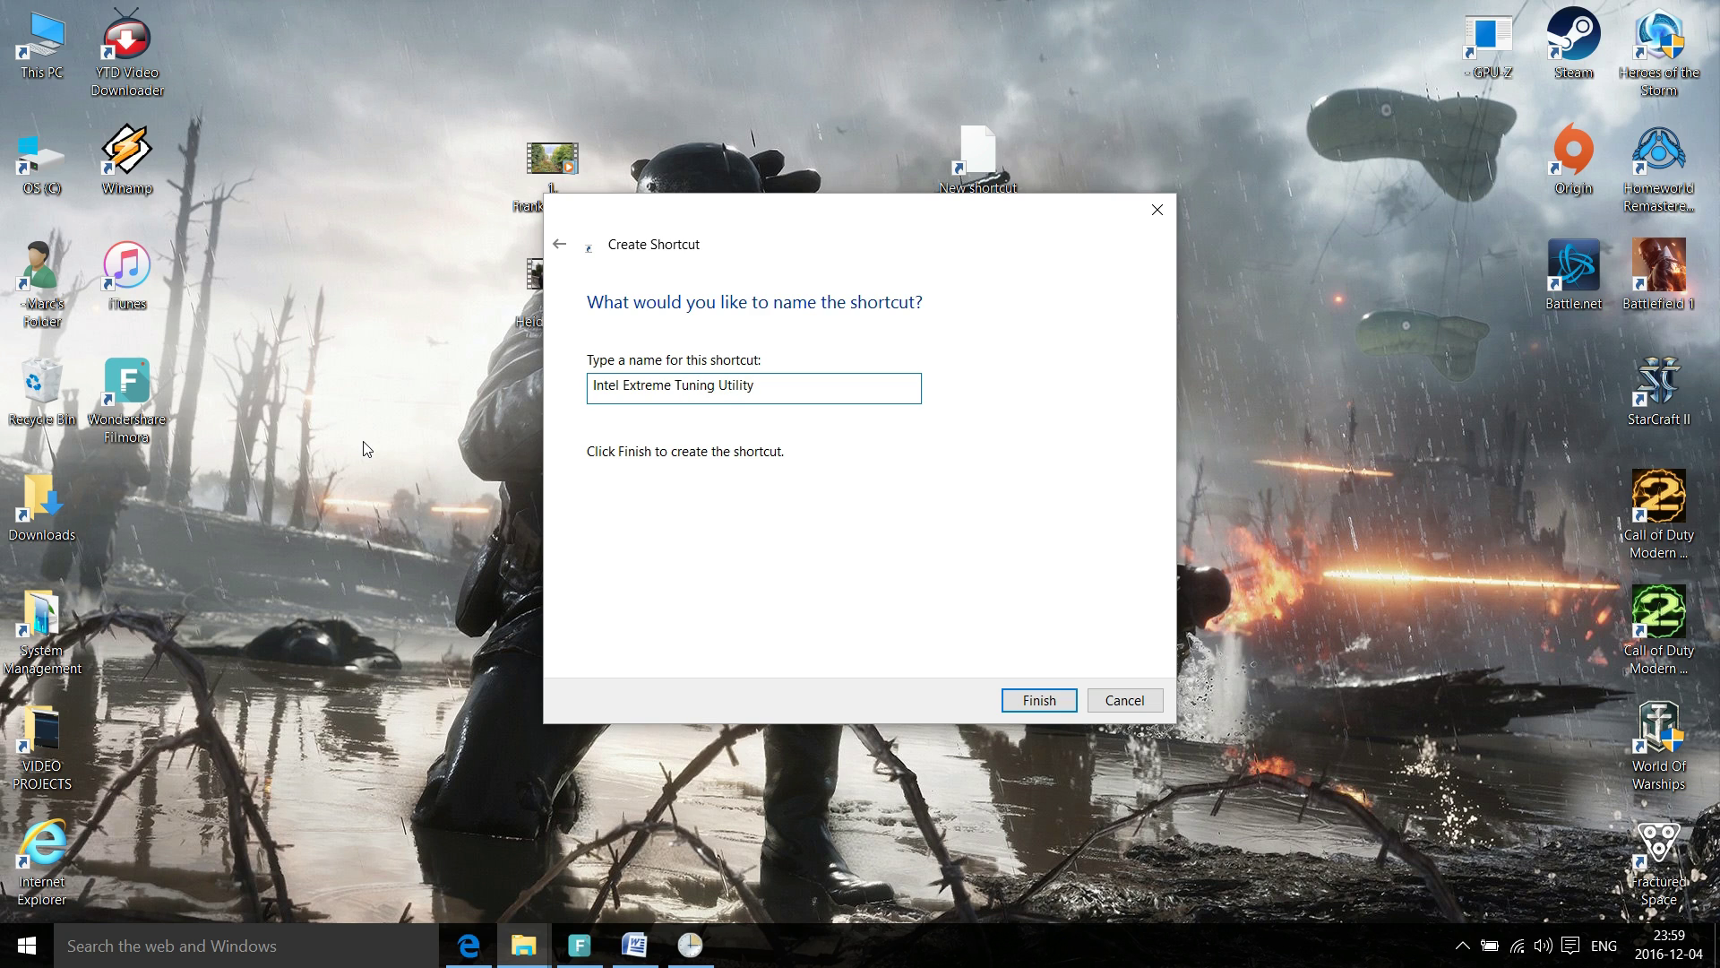
{"action": "left_click", "coordinate": [1038, 702]}
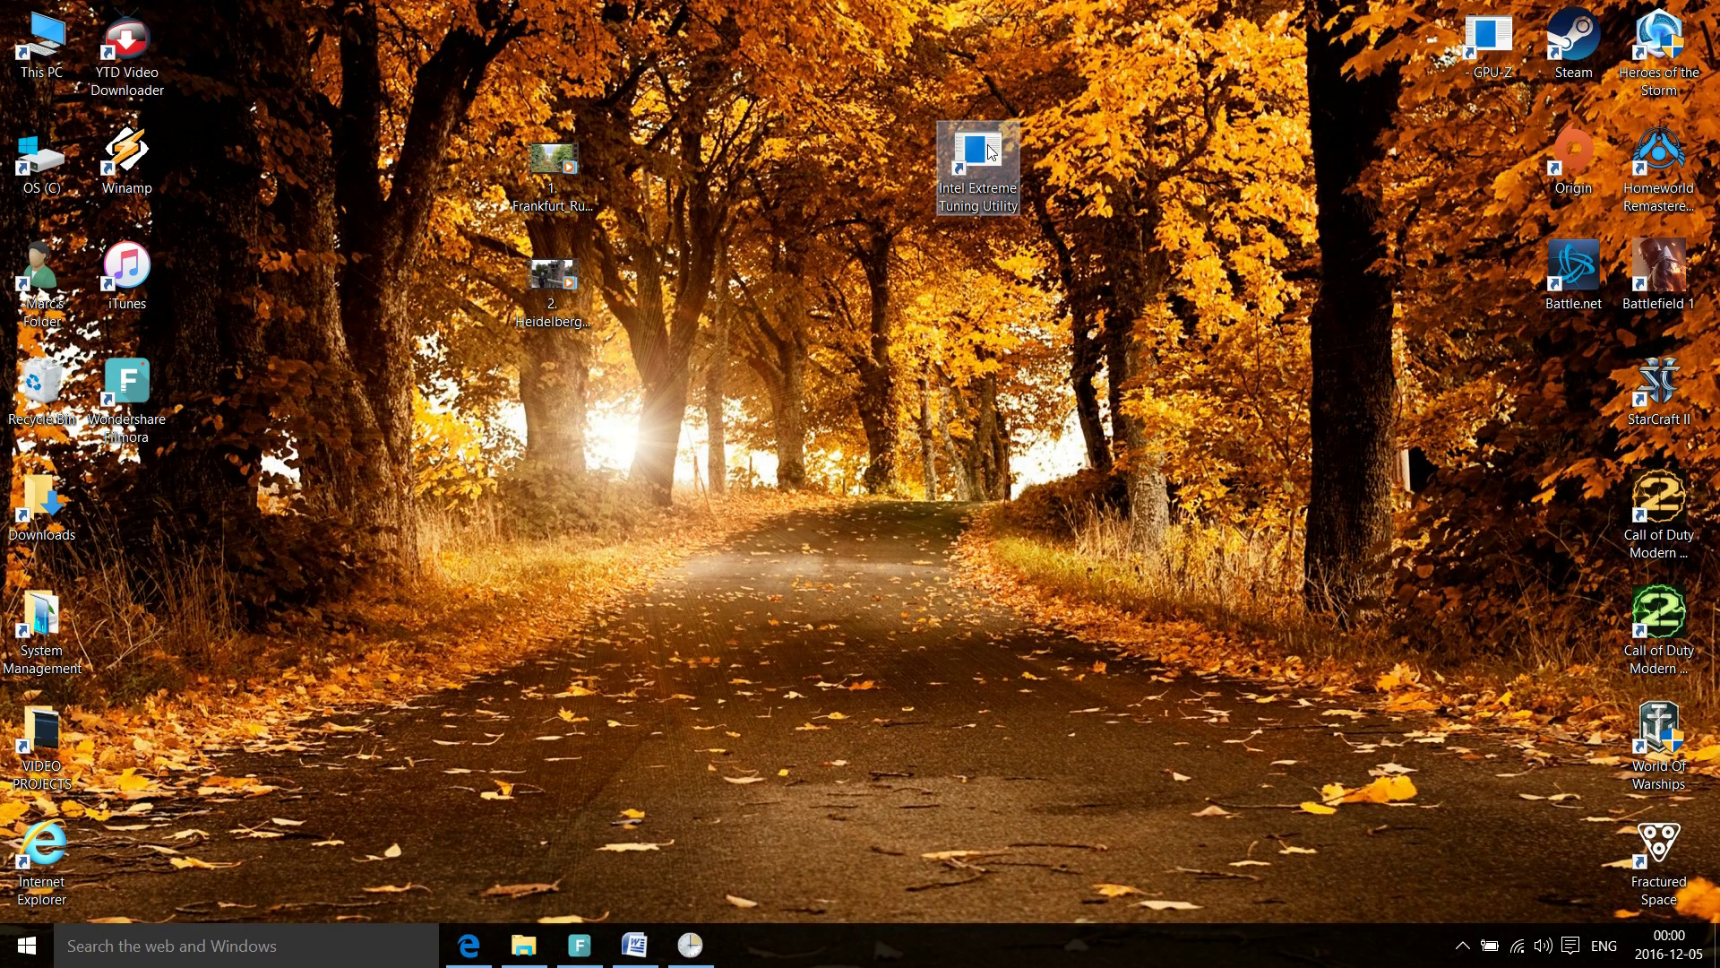
- Launch Intel Extreme Tuning Utility from the new desktop shortcut, opening Advanced Tuning
{"action": "double_click", "coordinate": [983, 159]}
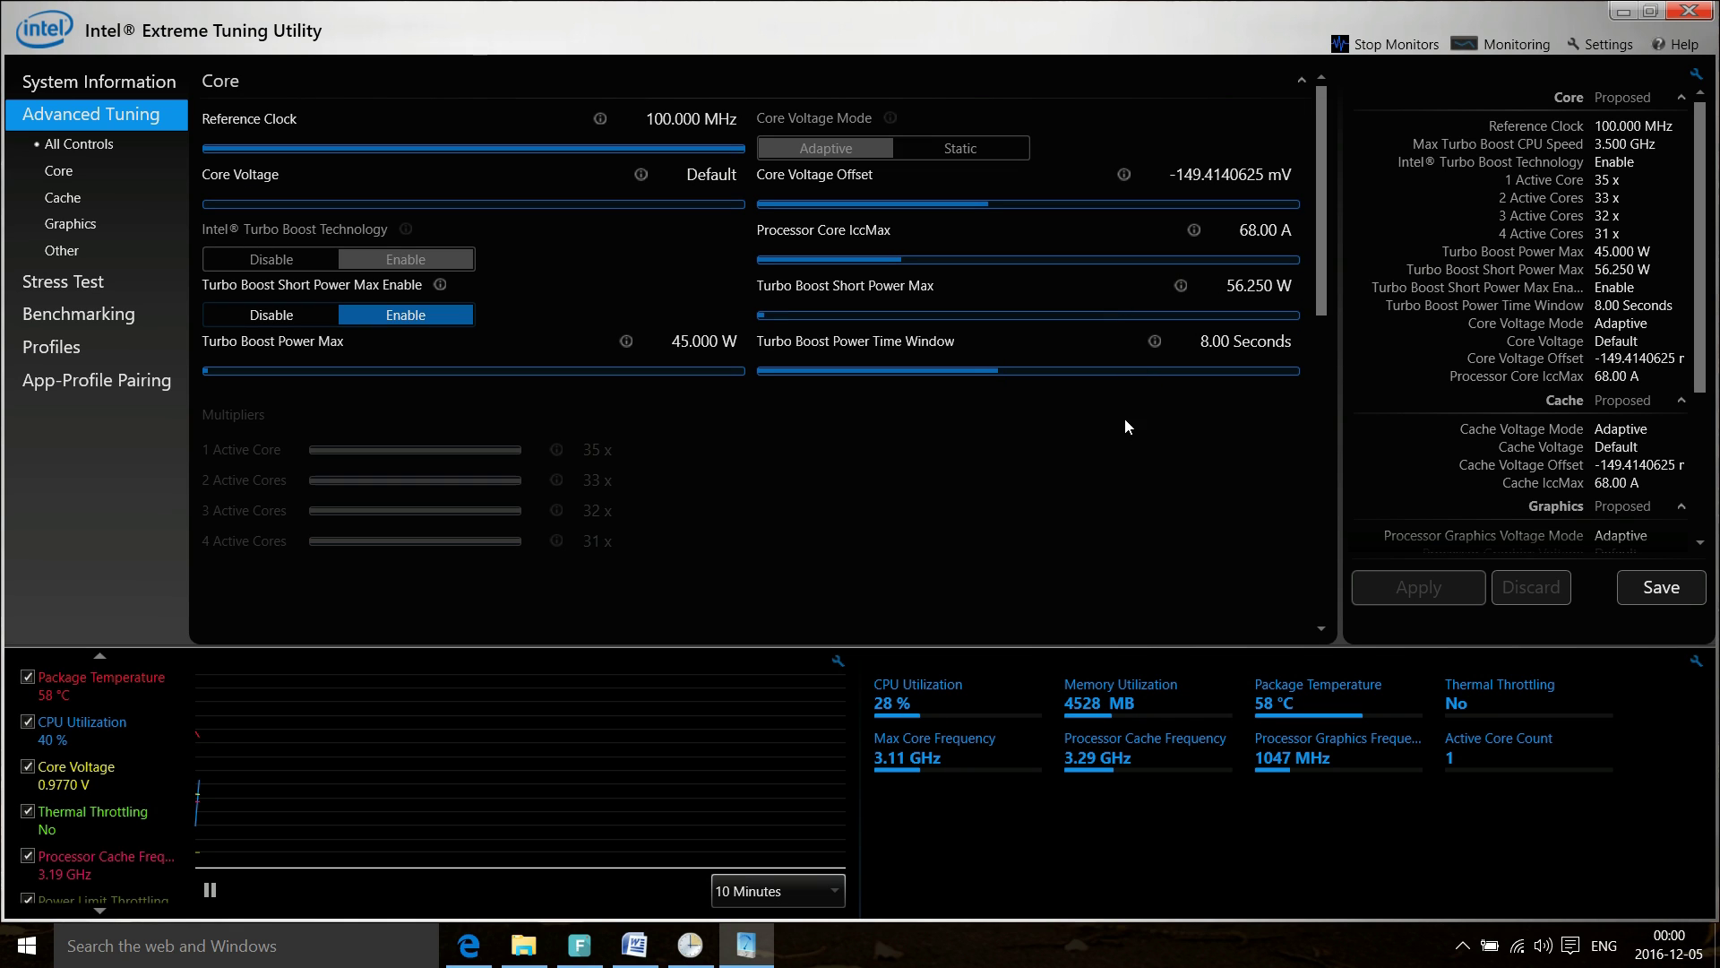
{"action": "mouse_move", "coordinate": [1384, 703]}
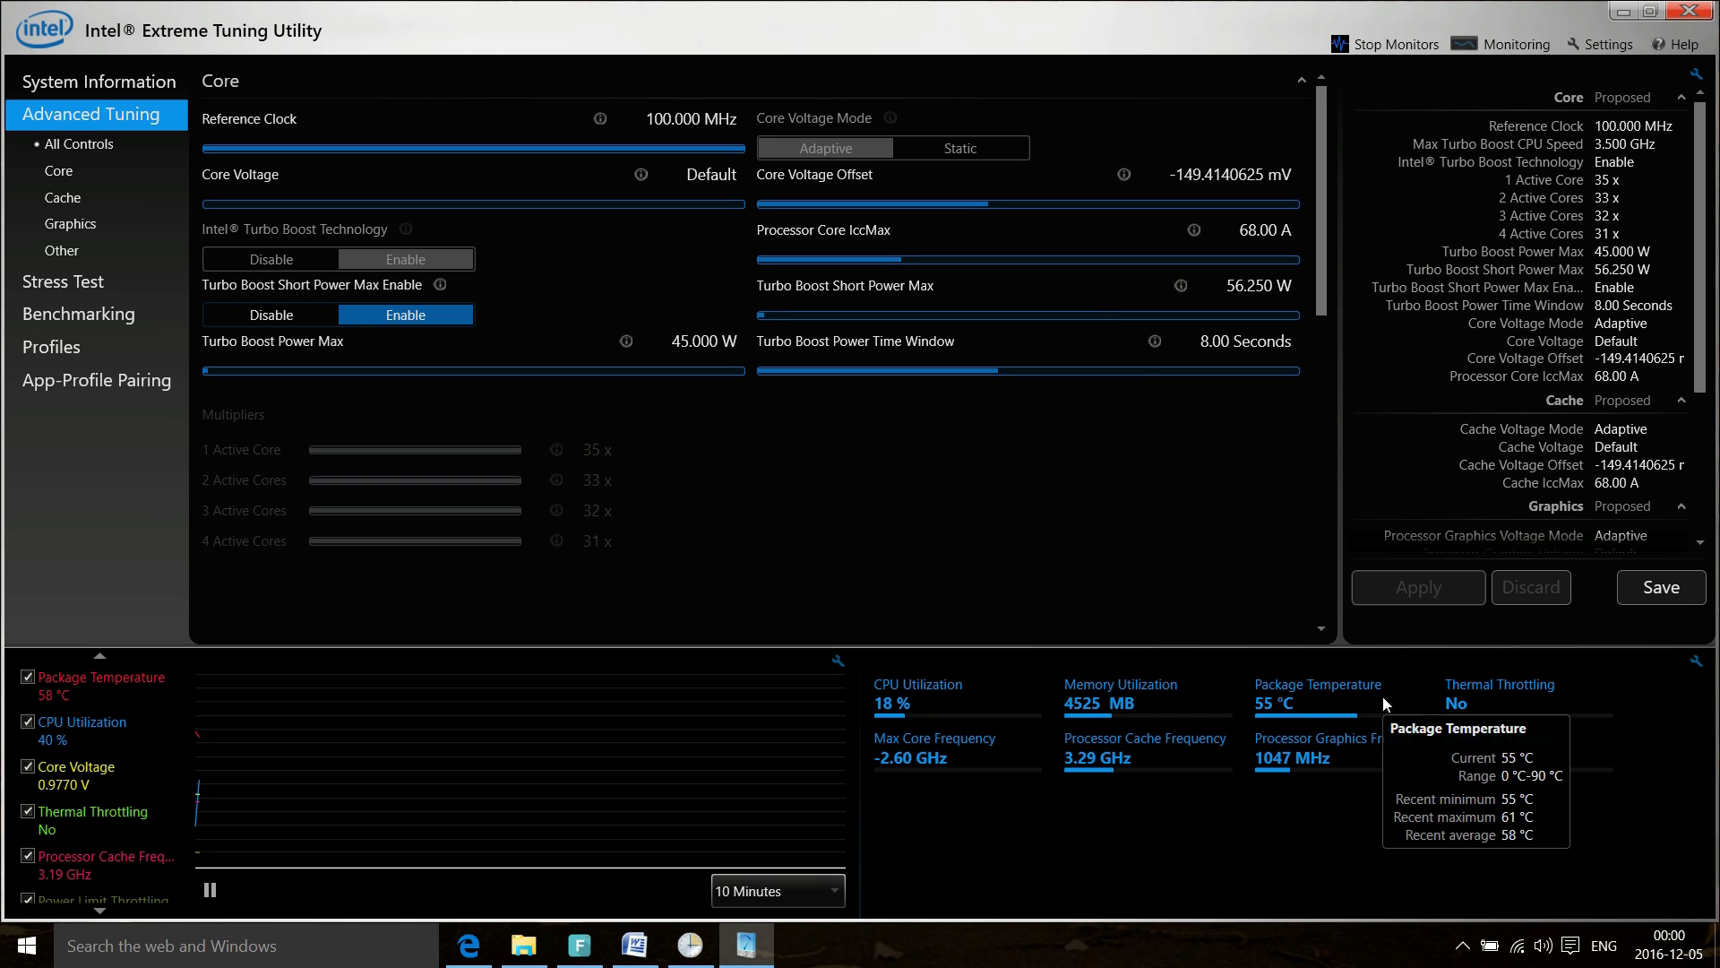